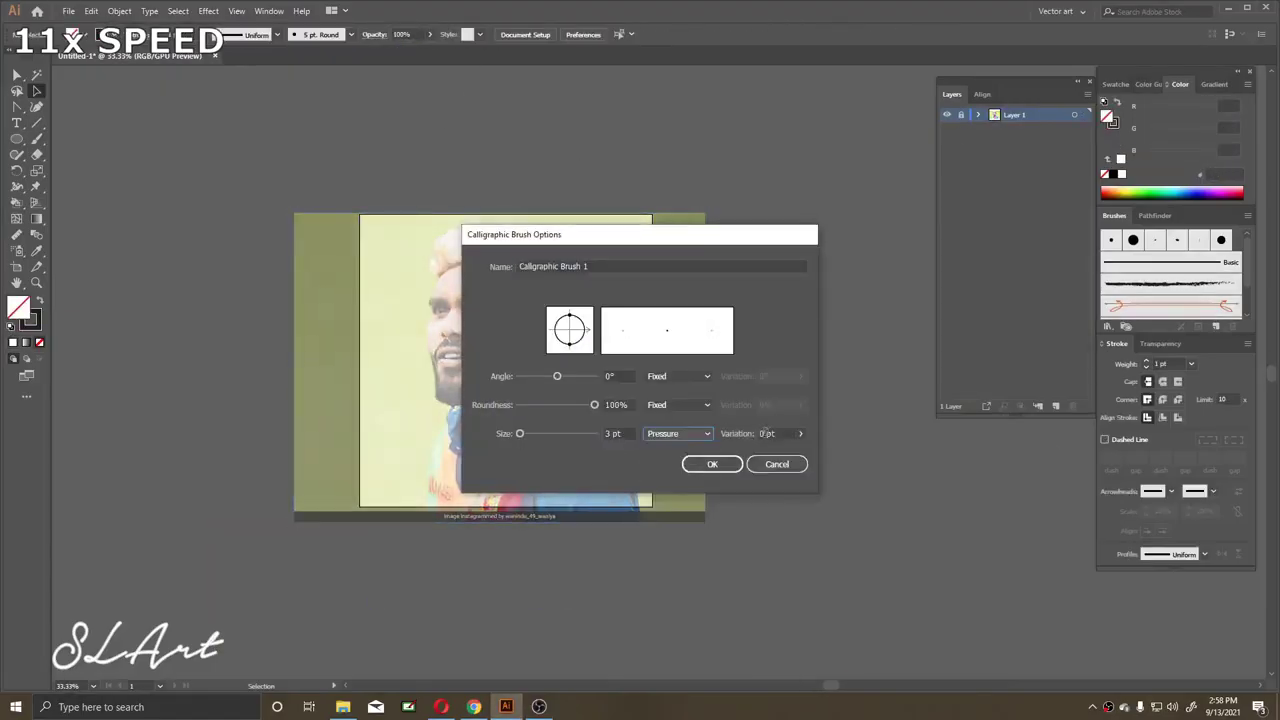
# Confirm the 3 pt calligraphic brush: angle 0°, roundness 100%, pressure-sensitive size
pyautogui.click(712, 464)
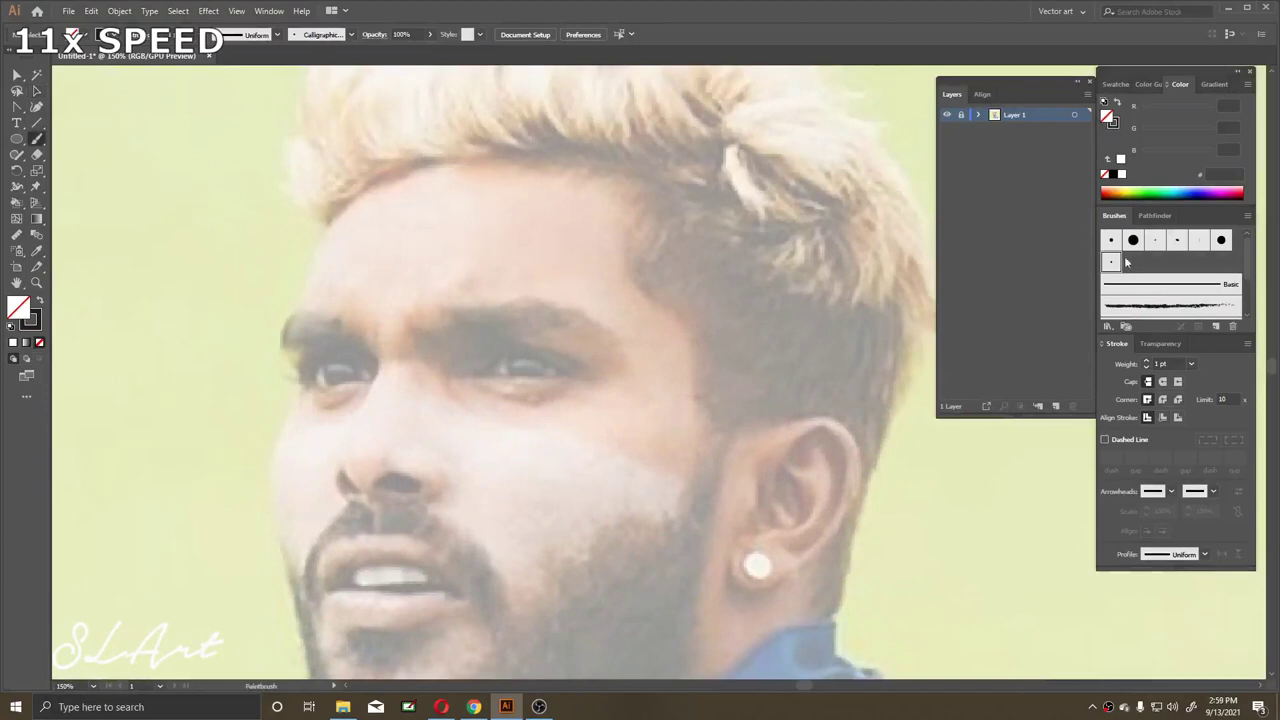
# On a new layer, trace the left cheek and neck outlines in black
pyautogui.click(1055, 406)
pyautogui.hotkey('ctrl', '+')
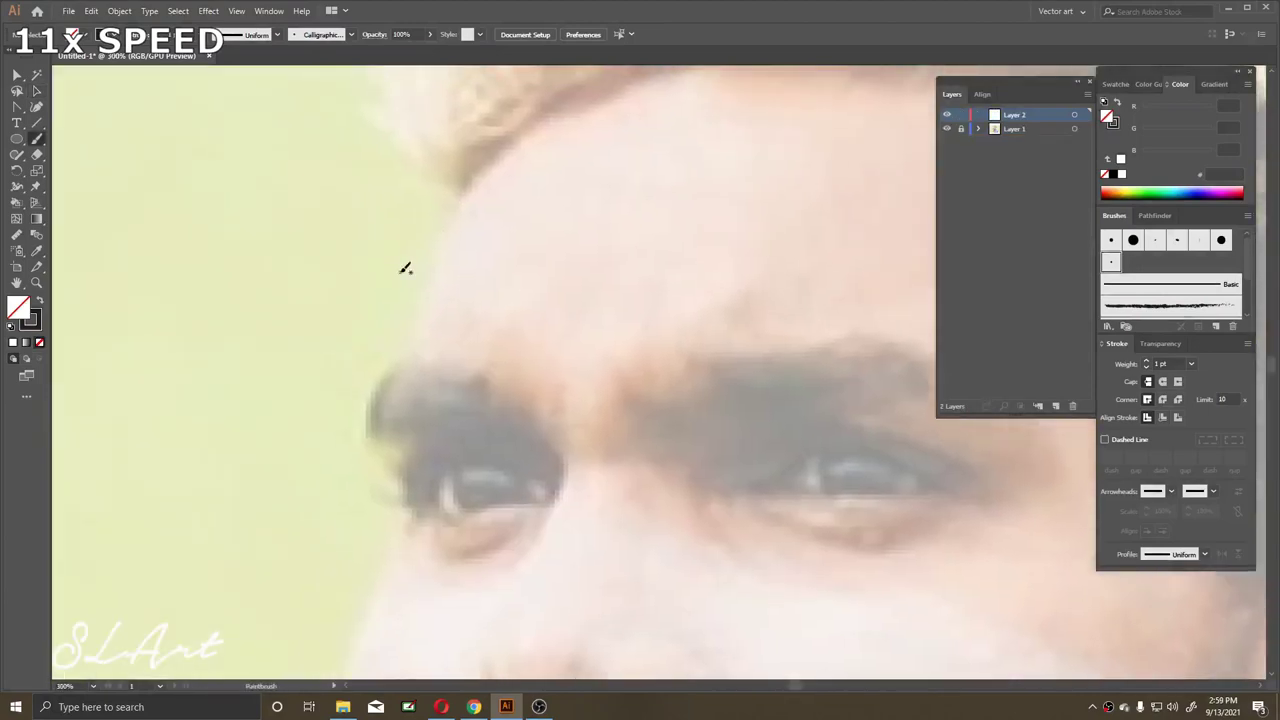
pyautogui.scroll(-5, 463, 300)
pyautogui.moveTo(500, 63)
pyautogui.mouseDown()
pyautogui.moveTo(457, 206)
pyautogui.moveTo(447, 598)
pyautogui.mouseUp()
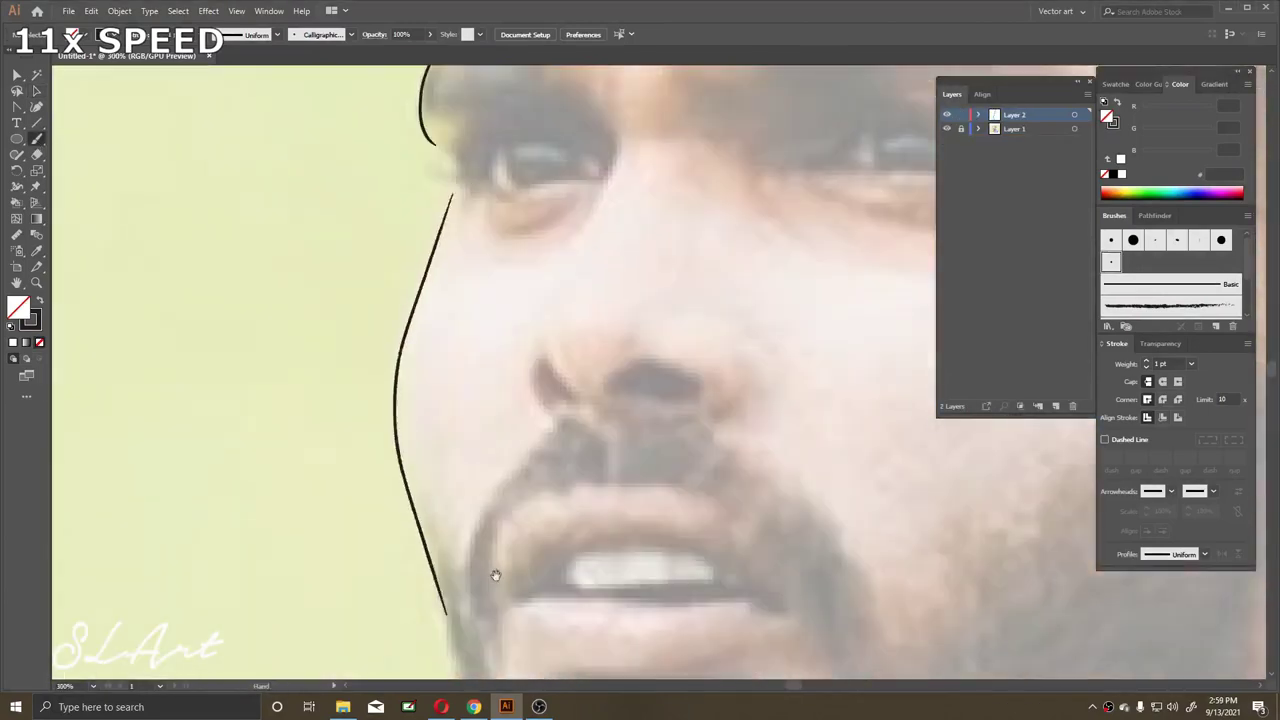
pyautogui.hotkey('ctrl', '-')
pyautogui.hotkey('ctrl', '+')
pyautogui.moveTo(394, 202); pyautogui.dragTo(337, 405)
# Extend the neck outline and add a stroke along the shoulder
pyautogui.scroll(-3, 342, 340)
pyautogui.moveTo(352, 240); pyautogui.dragTo(342, 340)
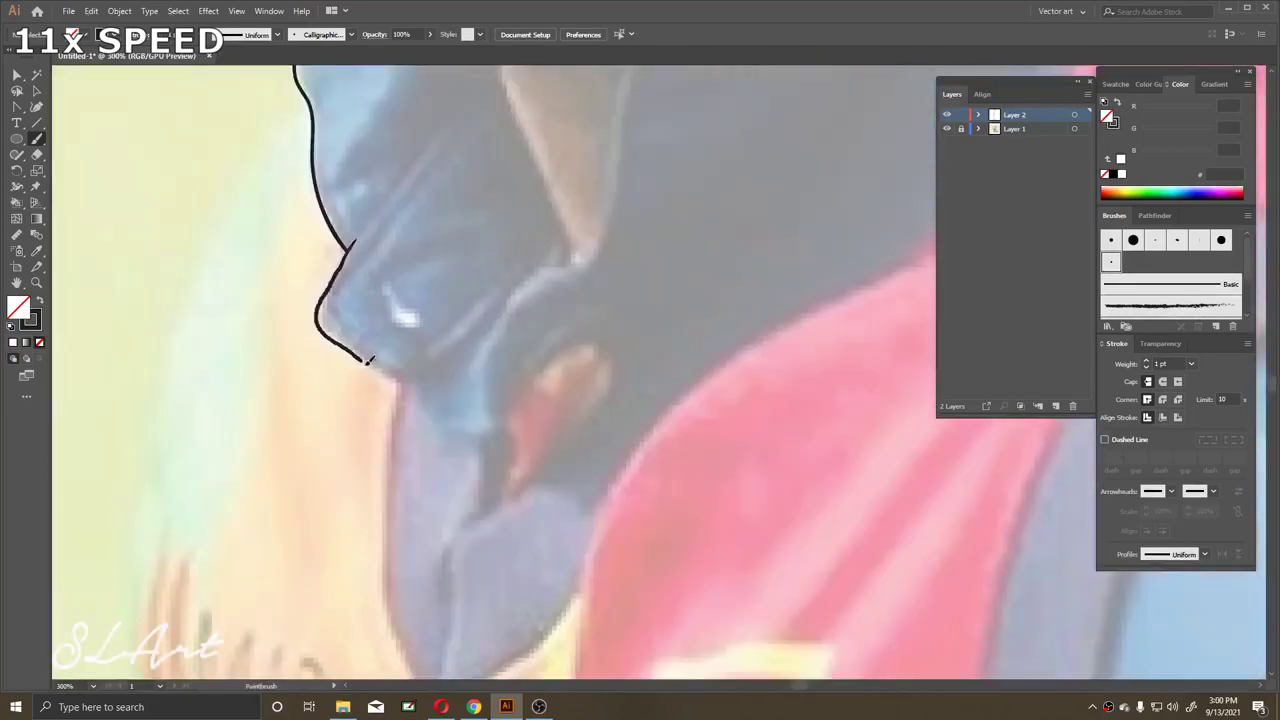
pyautogui.hotkey('ctrl', '-')
pyautogui.moveTo(320, 200); pyautogui.dragTo(414, 543)
pyautogui.scroll(-3, 414, 500)
# Trace the shirt collar edge with two black brush strokes
pyautogui.hotkey('ctrl', '+')
pyautogui.hotkey('ctrl', '+')
pyautogui.hotkey('ctrl', '-')
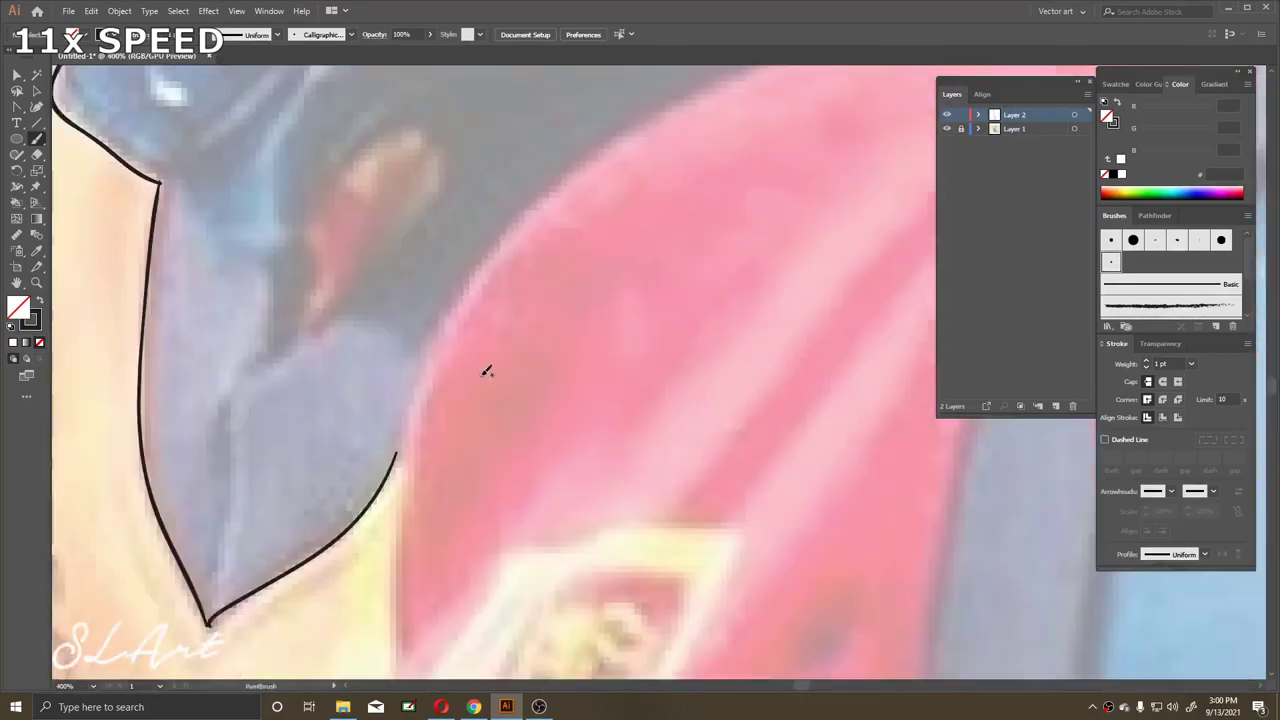
# Hide and reshow the photo to check the tracing, then draw one nostril shape
pyautogui.hotkey('ctrl', '+')
pyautogui.moveTo(34, 643); pyautogui.dragTo(247, 327)
pyautogui.scroll(-3, 300, 400)
pyautogui.moveTo(170, 678)
pyautogui.mouseDown()
pyautogui.moveTo(540, 307)
pyautogui.moveTo(495, 226)
pyautogui.mouseUp()
pyautogui.scroll(5, 415, 244)
pyautogui.hotkey('ctrl', '-')
pyautogui.hotkey('ctrl', '-')
pyautogui.hotkey('ctrl', '+')
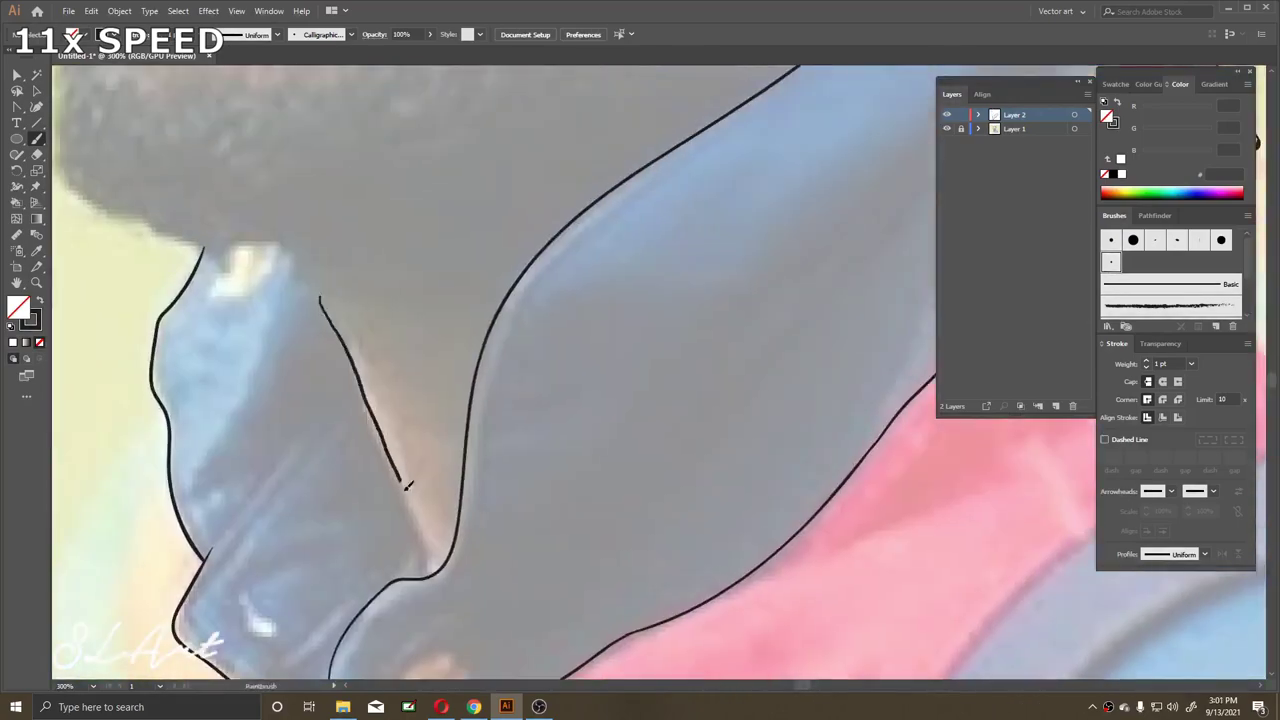
pyautogui.hotkey('ctrl', '-')
pyautogui.hotkey('ctrl', '-')
pyautogui.hotkey('ctrl', '-')
pyautogui.click(948, 129)
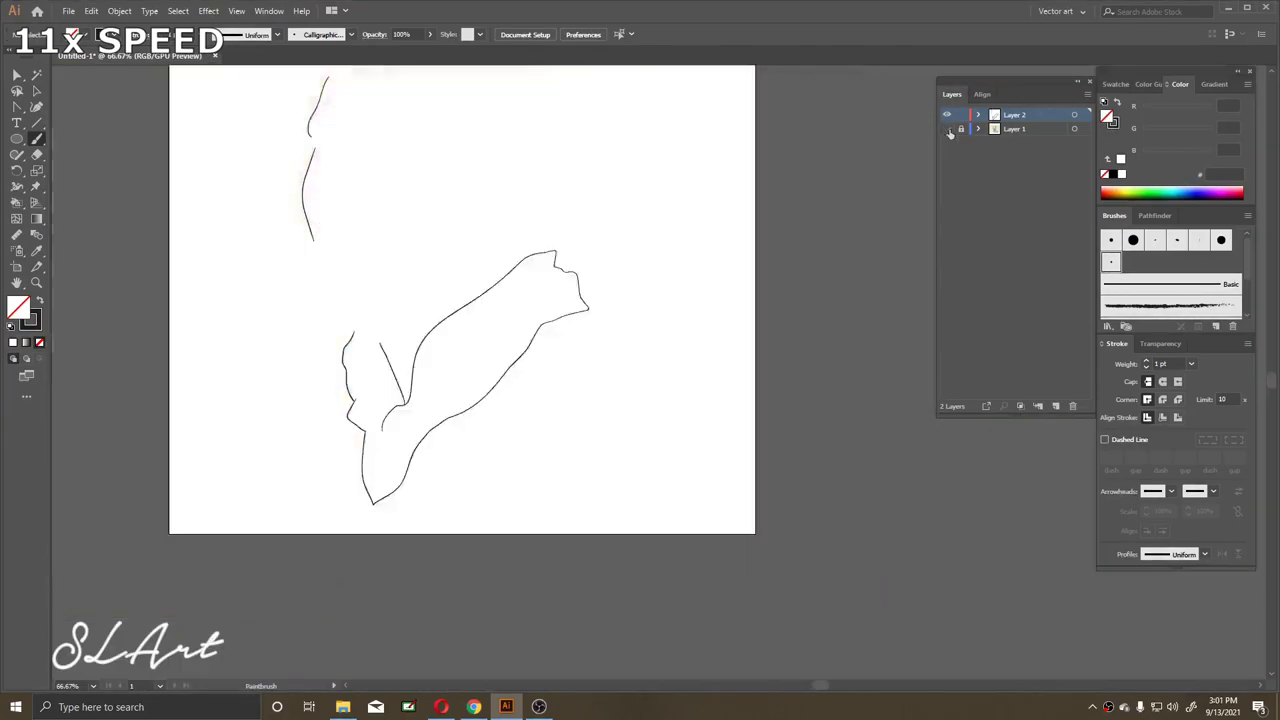
pyautogui.click(948, 129)
pyautogui.hotkey('ctrl', '+')
pyautogui.hotkey('ctrl', '+')
pyautogui.hotkey('ctrl', '+')
pyautogui.moveTo(490, 330); pyautogui.dragTo(580, 320)
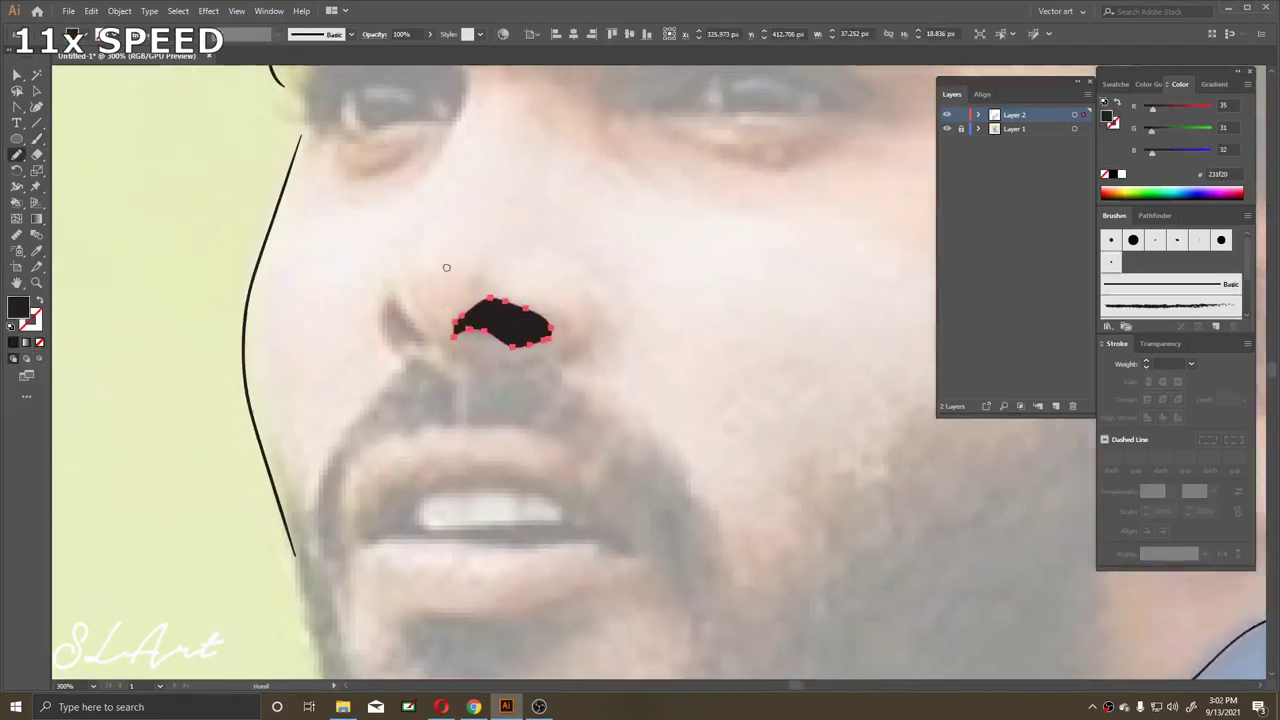
# Draw the left nostril and fill it black using Shift+X
pyautogui.moveTo(448, 335); pyautogui.dragTo(425, 305)
pyautogui.hotkey('shift', 'x')
pyautogui.press('b')
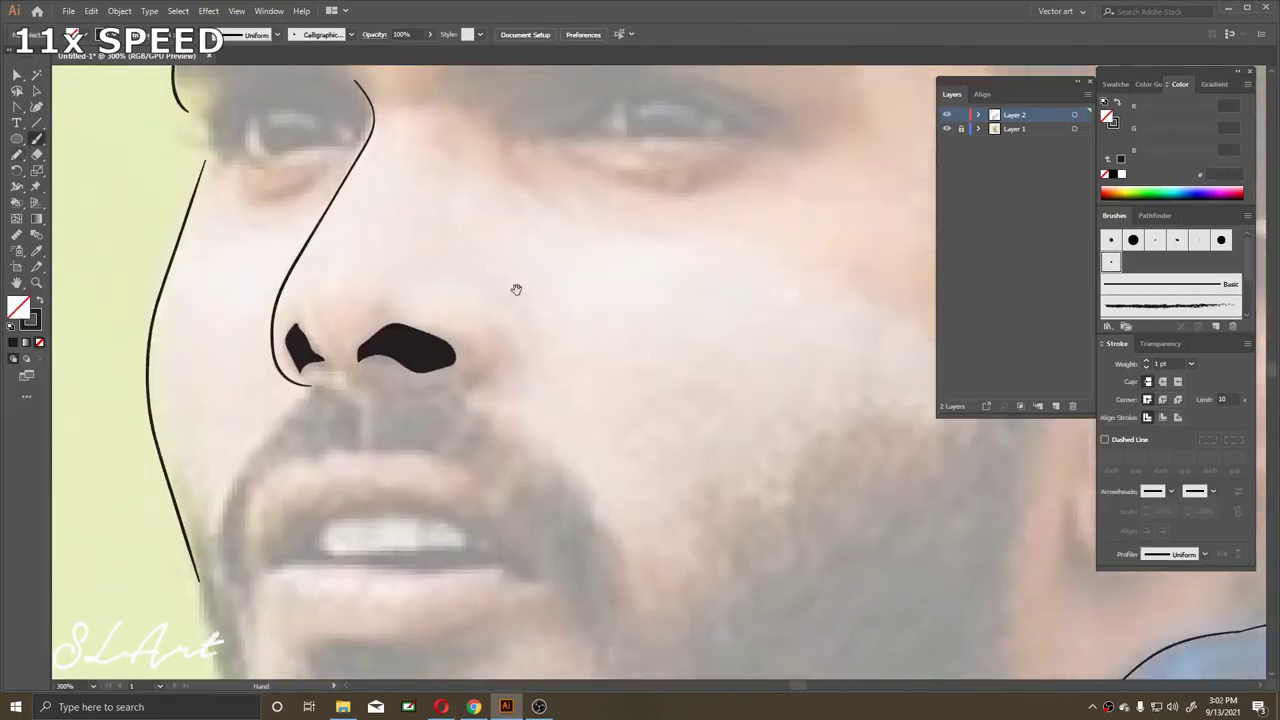
pyautogui.hotkey('ctrl', '-')
pyautogui.hotkey('ctrl', '-')
pyautogui.hotkey('ctrl', '-')
pyautogui.hotkey('ctrl', '+')
pyautogui.hotkey('ctrl', '+')
pyautogui.hotkey('ctrl', '+')
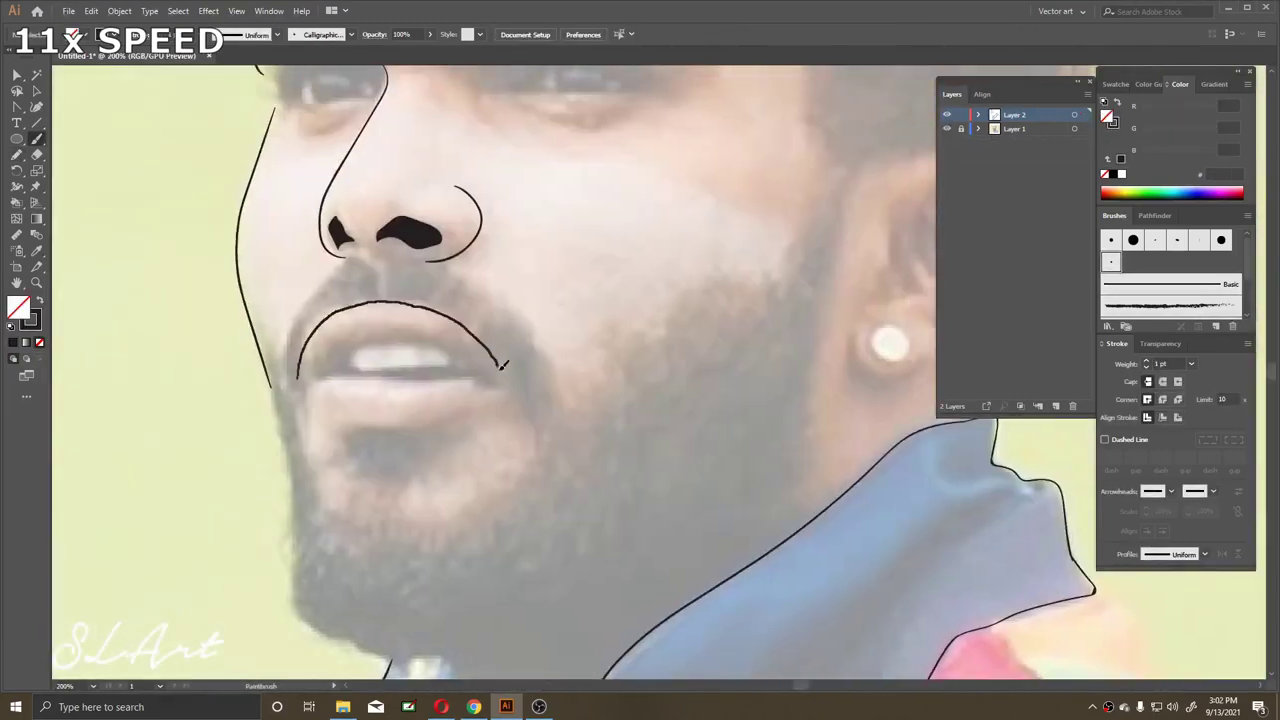
# Paint the upper lip outline and the lower lip line
pyautogui.moveTo(503, 365); pyautogui.dragTo(300, 372)
pyautogui.hotkey('ctrl', '-')
pyautogui.hotkey('ctrl', '-')
pyautogui.hotkey('ctrl', '-')
pyautogui.hotkey('ctrl', '+')
pyautogui.hotkey('ctrl', '+')
pyautogui.hotkey('ctrl', '+')
pyautogui.moveTo(372, 300)
pyautogui.mouseDown()
pyautogui.moveTo(455, 368)
pyautogui.moveTo(687, 312)
pyautogui.mouseUp()
# Hide the tracing layer to view the photo and redraw the line between the lips
pyautogui.hotkey('ctrl', '0')
pyautogui.hotkey('ctrl', '1')
pyautogui.click(947, 115)
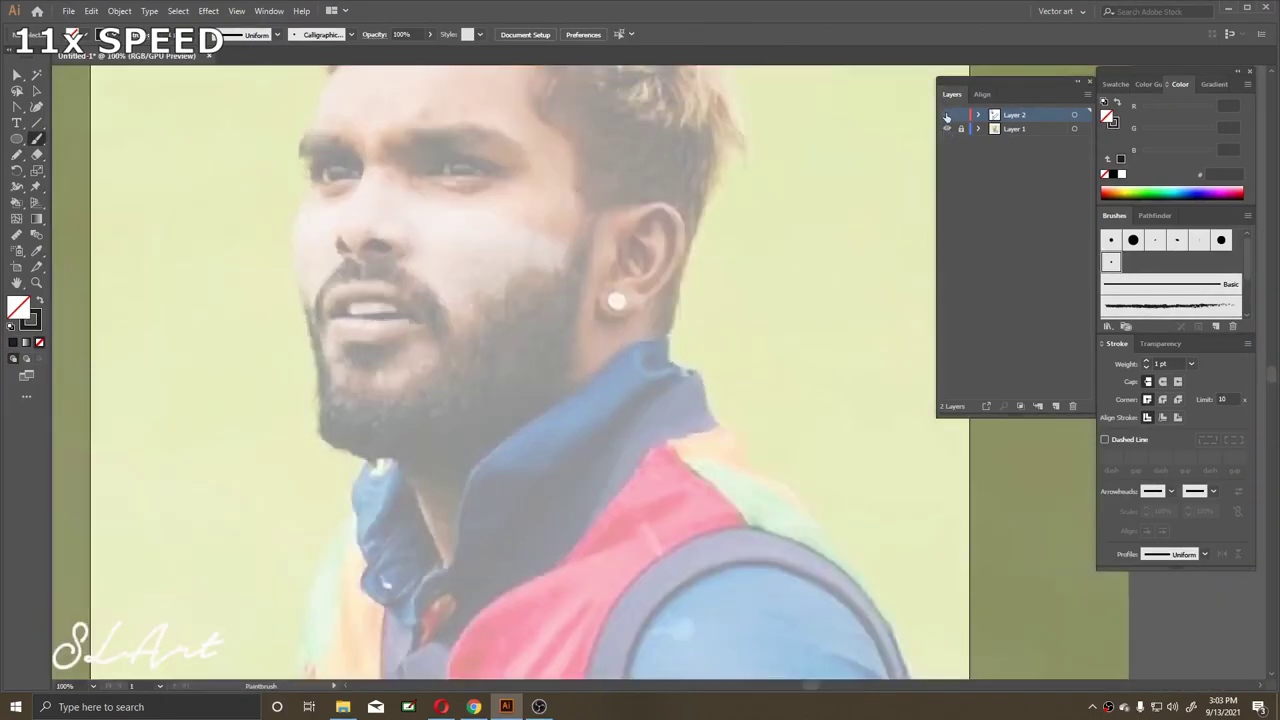
pyautogui.hotkey('ctrl', '+')
pyautogui.hotkey('ctrl', '+')
pyautogui.hotkey('ctrl', '+')
pyautogui.hotkey('ctrl', '+')
pyautogui.press('n')
pyautogui.moveTo(760, 340); pyautogui.dragTo(686, 317)
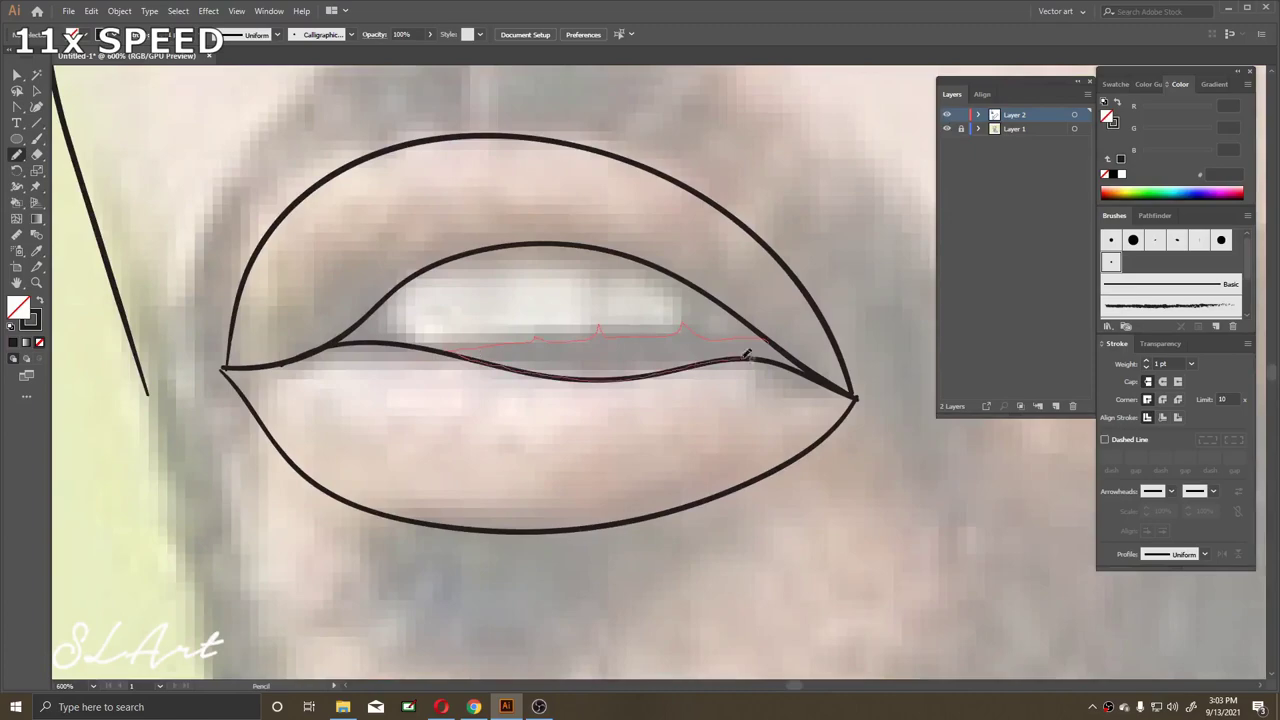
# Paint the eye crease plus the upper and lower eyelids of one eye
pyautogui.hotkey('ctrl', '0')
pyautogui.hotkey('ctrl', '+')
pyautogui.hotkey('ctrl', '+')
pyautogui.hotkey('ctrl', '+')
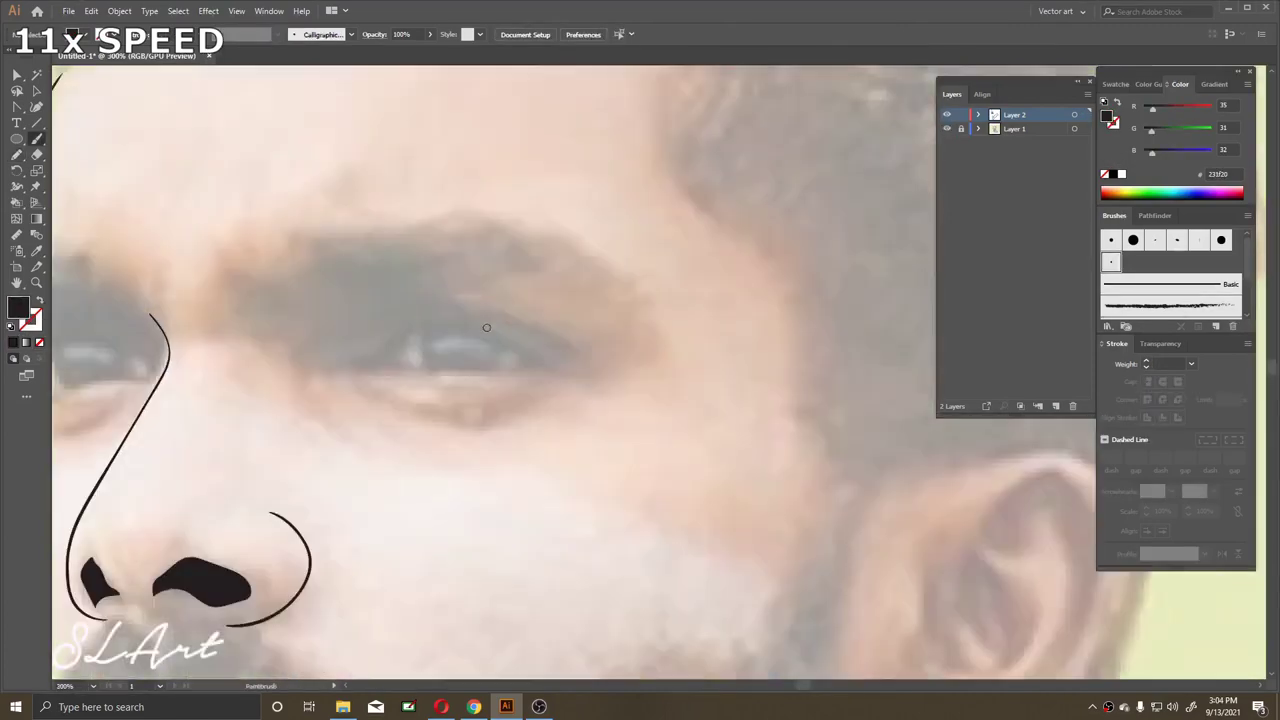
pyautogui.press('b')
pyautogui.moveTo(423, 294); pyautogui.dragTo(614, 337)
pyautogui.moveTo(463, 318); pyautogui.dragTo(660, 314)
pyautogui.moveTo(491, 343); pyautogui.dragTo(686, 337)
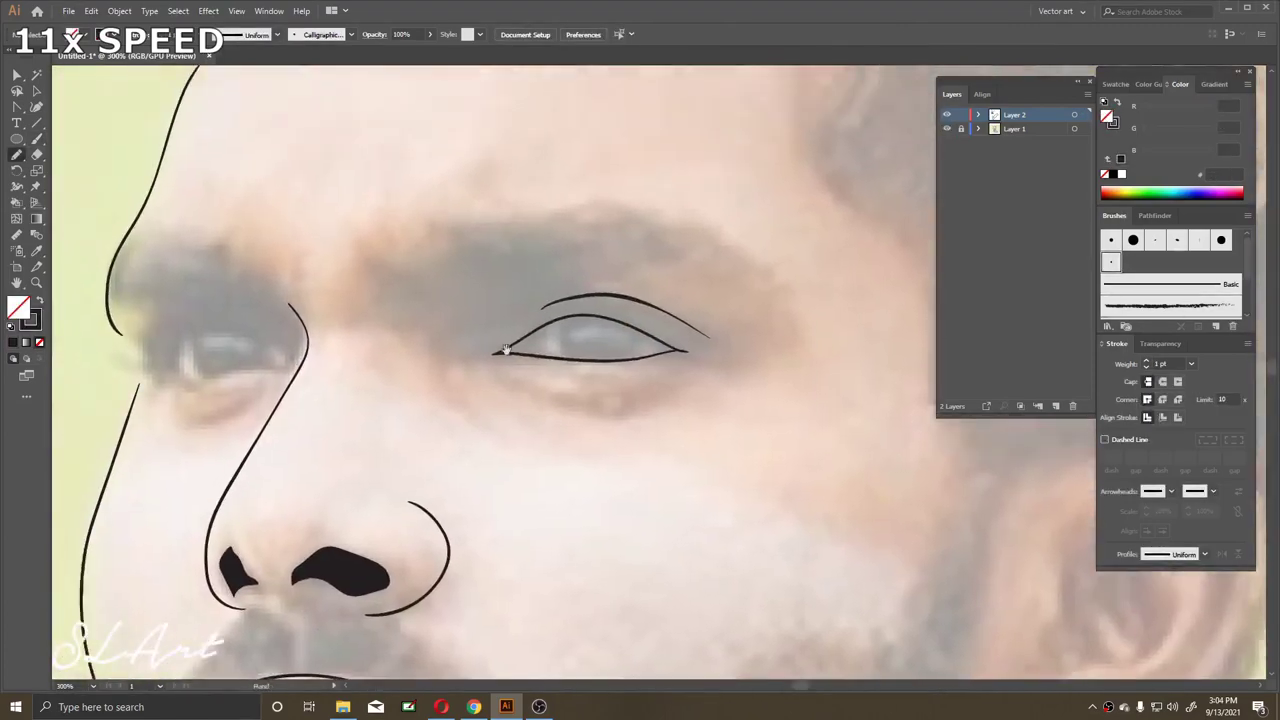
# Draw the iris inside that eye and fill it black
pyautogui.press('n')
pyautogui.moveTo(595, 365); pyautogui.dragTo(590, 362)
pyautogui.hotkey('ctrl', '+')
pyautogui.click(767, 370)
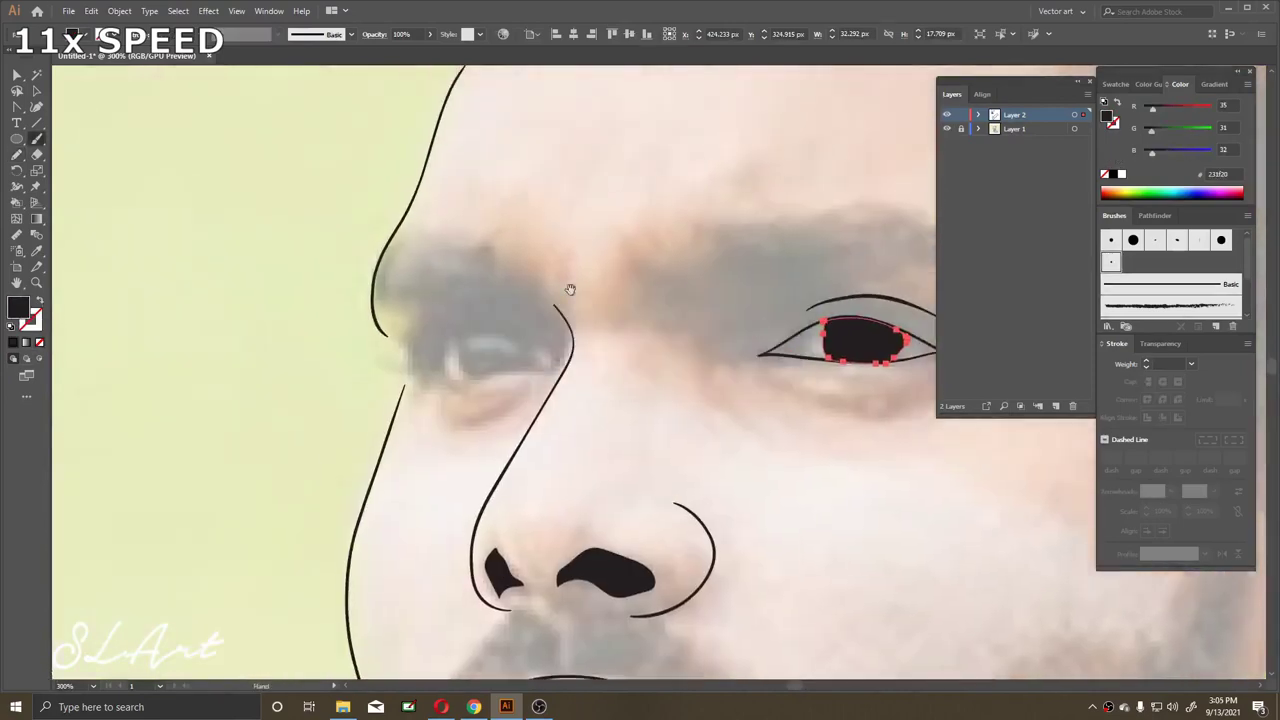
pyautogui.hotkey('ctrl', '+')
pyautogui.press('Return')
# Paint the upper eyelid of the other eye
pyautogui.hotkey('ctrl', '0')
pyautogui.hotkey('ctrl', '+')
pyautogui.hotkey('ctrl', '+')
pyautogui.hotkey('ctrl', '+')
pyautogui.hotkey('ctrl', '+')
pyautogui.moveTo(622, 284); pyautogui.dragTo(578, 238)
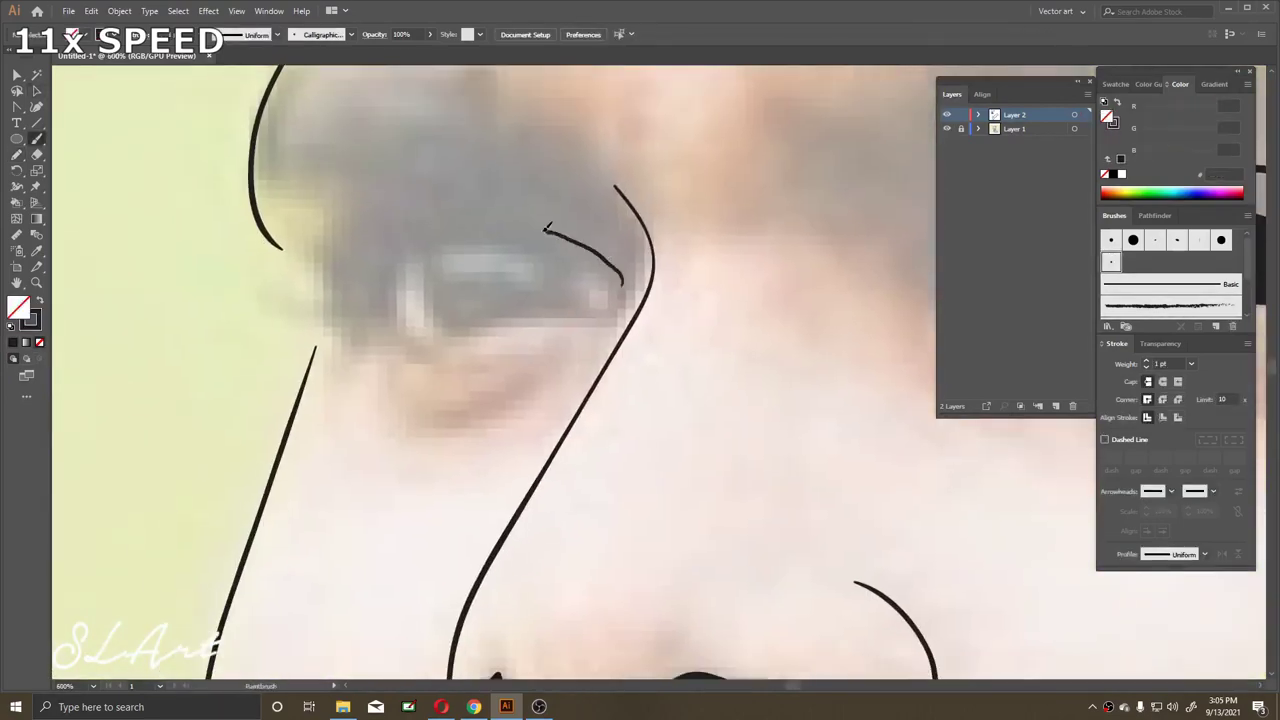
pyautogui.hotkey('ctrl', '0')
pyautogui.hotkey('ctrl', '+')
pyautogui.hotkey('ctrl', '+')
pyautogui.hotkey('ctrl', '+')
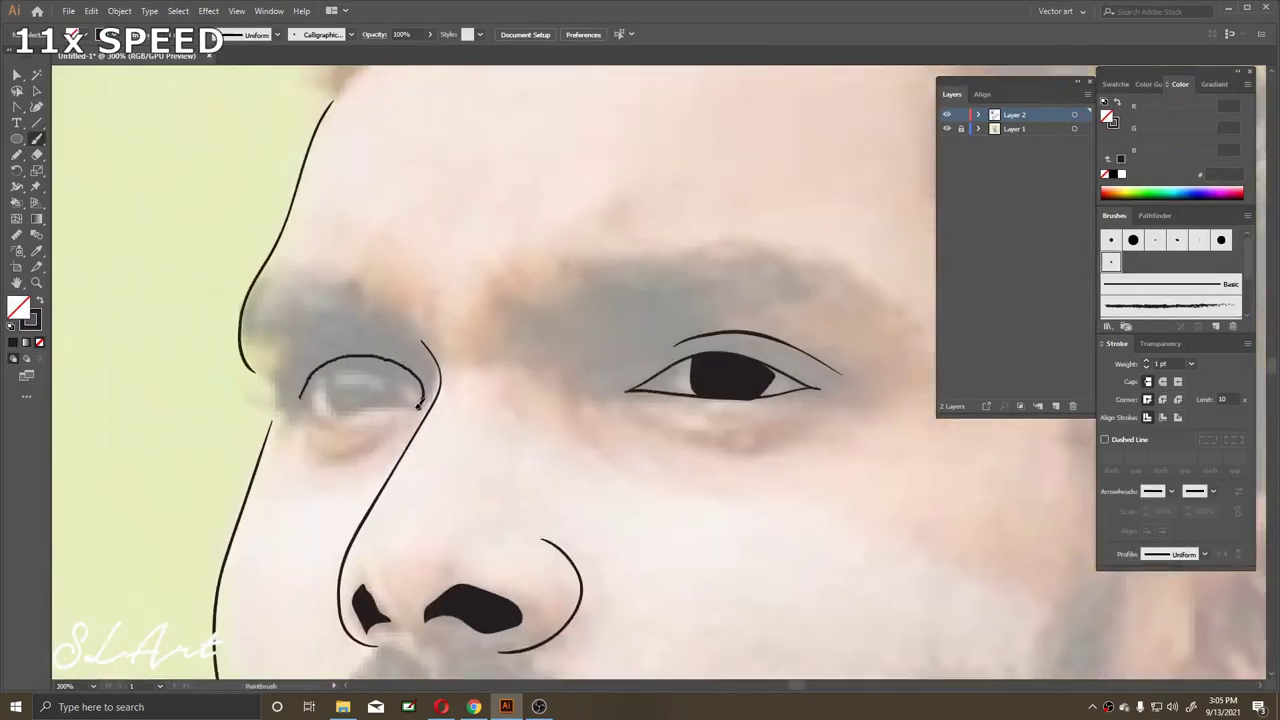
# Outline the left eye's iris with the Pencil and fill it black
pyautogui.press('n')
pyautogui.moveTo(418, 350); pyautogui.dragTo(322, 333)
pyautogui.hotkey('shift', 'x')
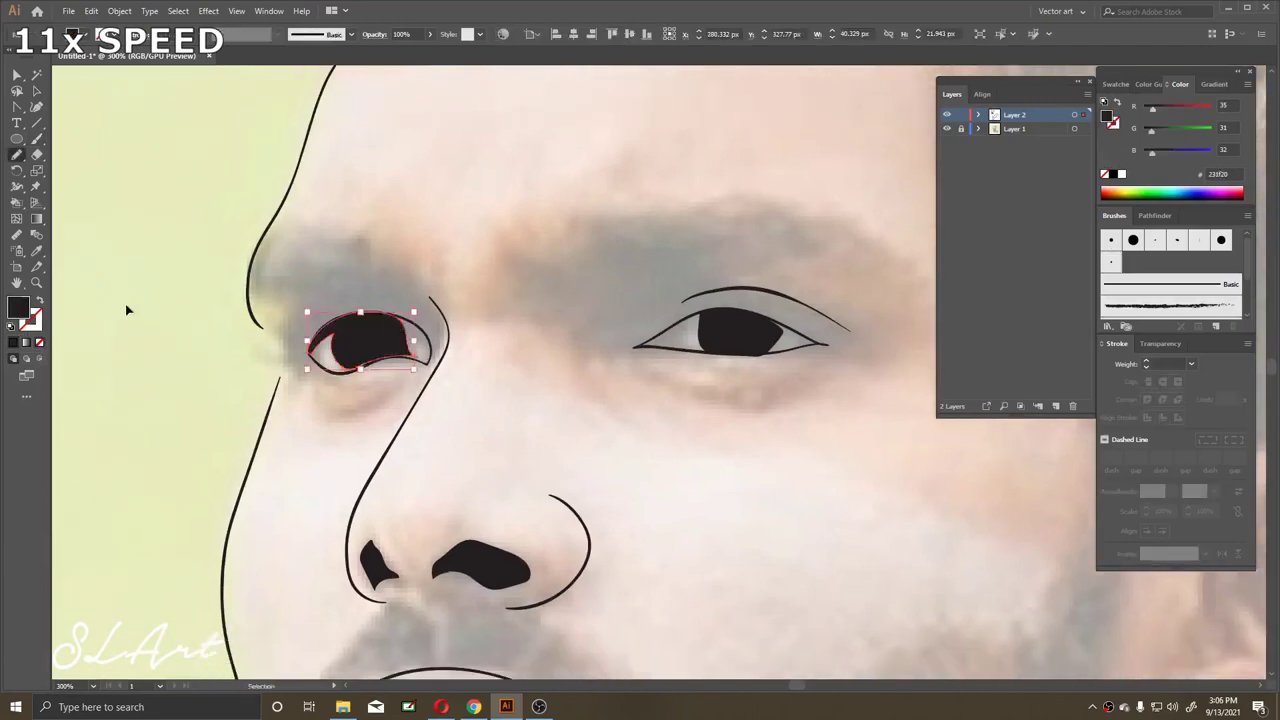
pyautogui.hotkey('ctrl', '+')
pyautogui.hotkey('ctrl', '+')
pyautogui.hotkey('ctrl', '+')
pyautogui.hotkey('ctrl', '-')
pyautogui.hotkey('ctrl', '-')
pyautogui.hotkey('ctrl', '-')
pyautogui.hotkey('ctrl', '-')
pyautogui.hotkey('ctrl', '+')
# Draw a filled black lash shape above the left eye
pyautogui.moveTo(410, 272)
pyautogui.mouseDown()
pyautogui.moveTo(357, 308)
pyautogui.moveTo(422, 296)
pyautogui.mouseUp()
pyautogui.scroll(2, 422, 296)
pyautogui.moveTo(380, 235); pyautogui.dragTo(458, 233)
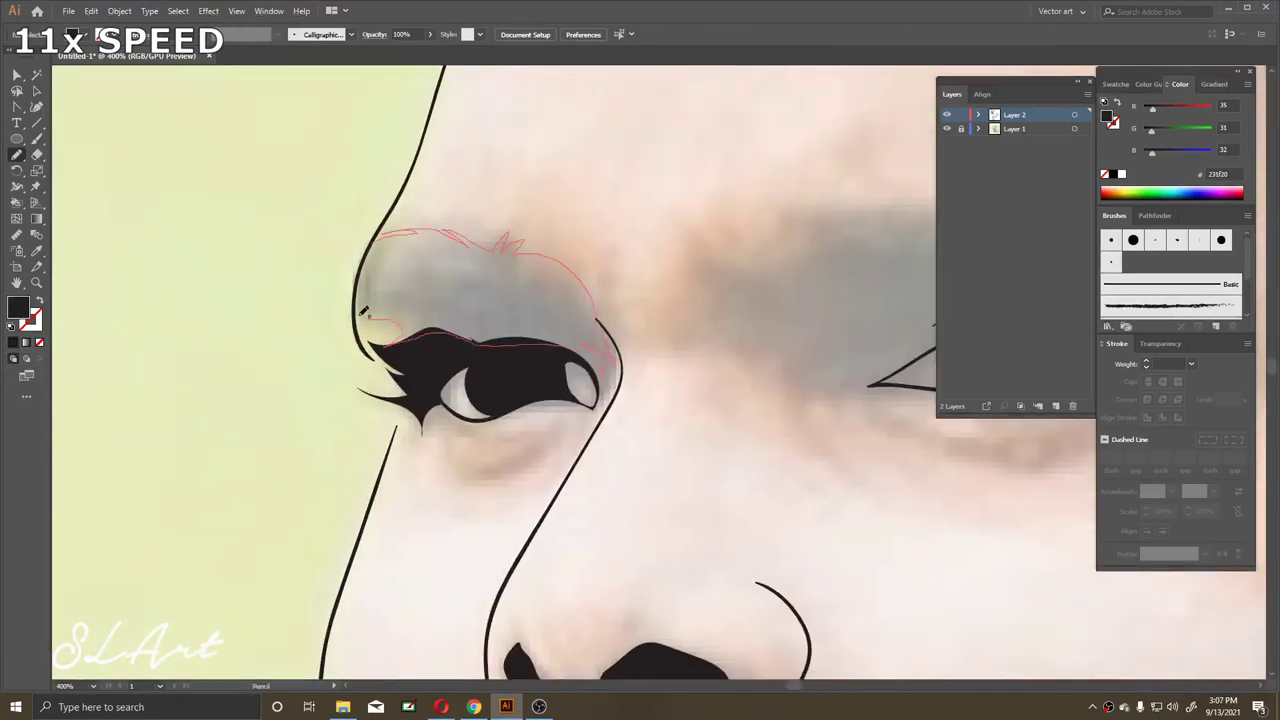
pyautogui.hotkey('ctrl', '0')
# Check the line art against the photo and add a line along the side of the nose
pyautogui.click(947, 128)
pyautogui.hotkey('ctrl', '+')
pyautogui.click(947, 128)
pyautogui.moveTo(648, 400); pyautogui.dragTo(627, 343)
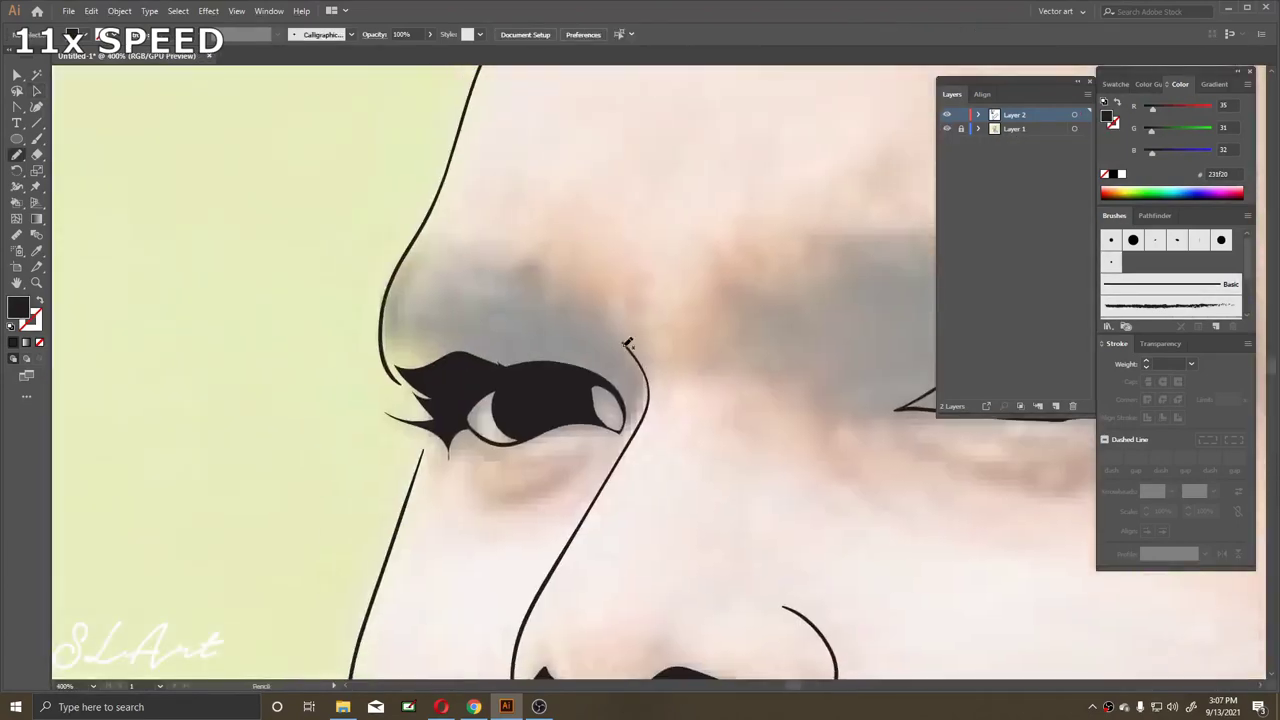
pyautogui.moveTo(391, 284); pyautogui.dragTo(391, 284)
pyautogui.hotkey('ctrl', 'z')
# Trace the eyebrow from the crease, then hide the photo to review the line art
pyautogui.moveTo(620, 340); pyautogui.dragTo(465, 263)
pyautogui.hotkey('ctrl', '0')
pyautogui.click(947, 128)
pyautogui.hotkey('ctrl', '+')
pyautogui.hotkey('ctrl', '0')
pyautogui.click(947, 128)
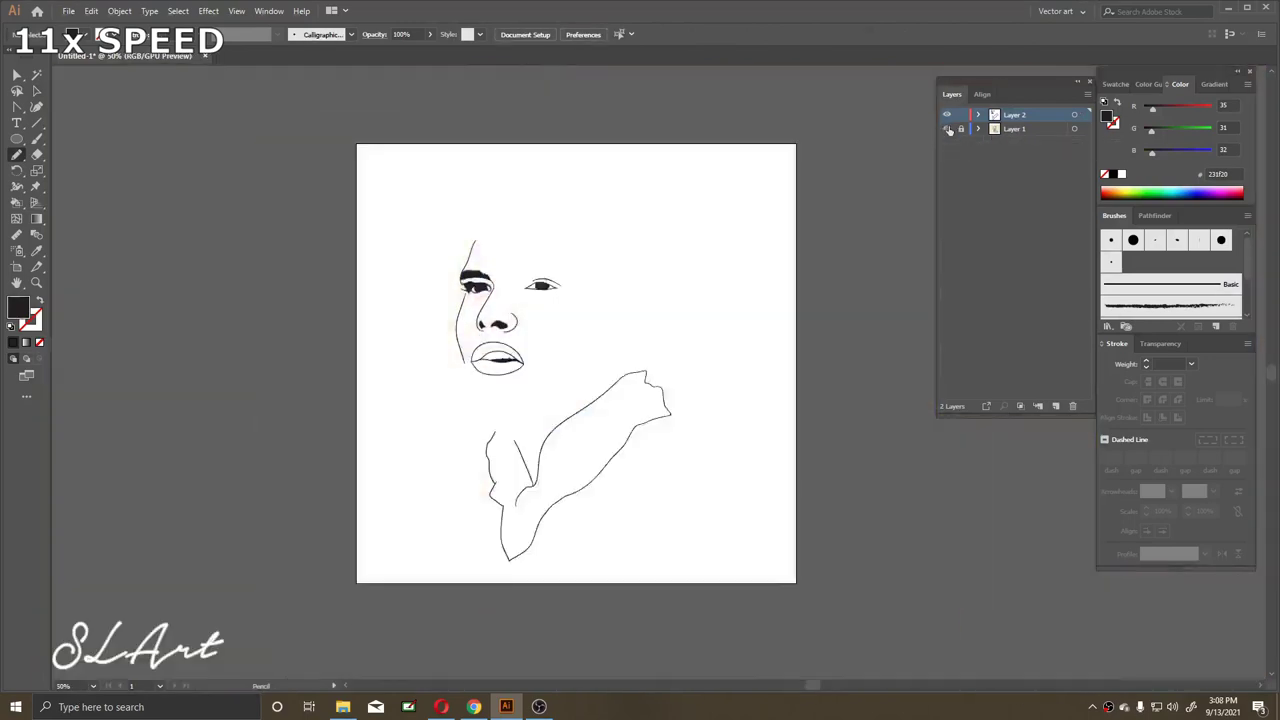
# Draw the black-filled beard along the jaw and the moustache around the mouth
pyautogui.hotkey('ctrl', '+')
pyautogui.hotkey('ctrl', '+')
pyautogui.hotkey('ctrl', '+')
pyautogui.hotkey('ctrl', '0')
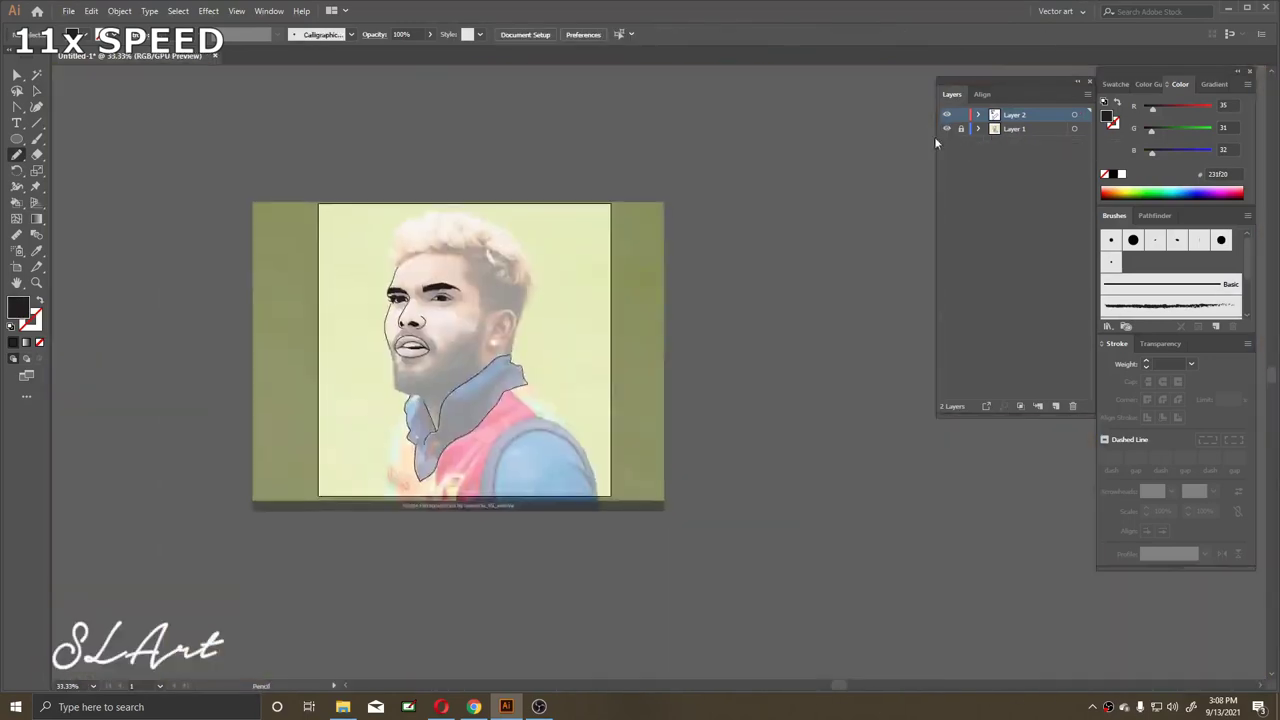
pyautogui.hotkey('ctrl', '+')
pyautogui.hotkey('ctrl', '+')
pyautogui.hotkey('ctrl', '+')
pyautogui.hotkey('ctrl', '+')
pyautogui.hotkey('ctrl', '-')
pyautogui.hotkey('ctrl', '-')
pyautogui.hotkey('ctrl', '-')
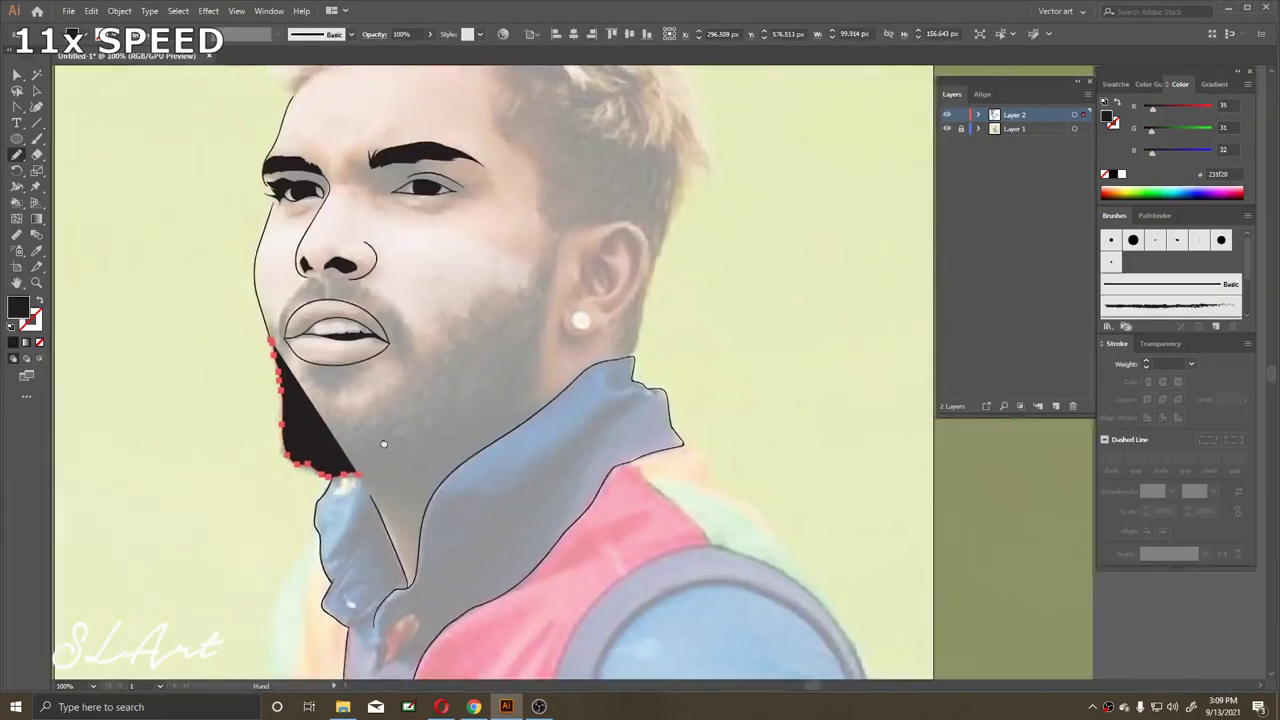
pyautogui.moveTo(350, 470); pyautogui.dragTo(497, 423)
pyautogui.moveTo(386, 386); pyautogui.dragTo(268, 332)
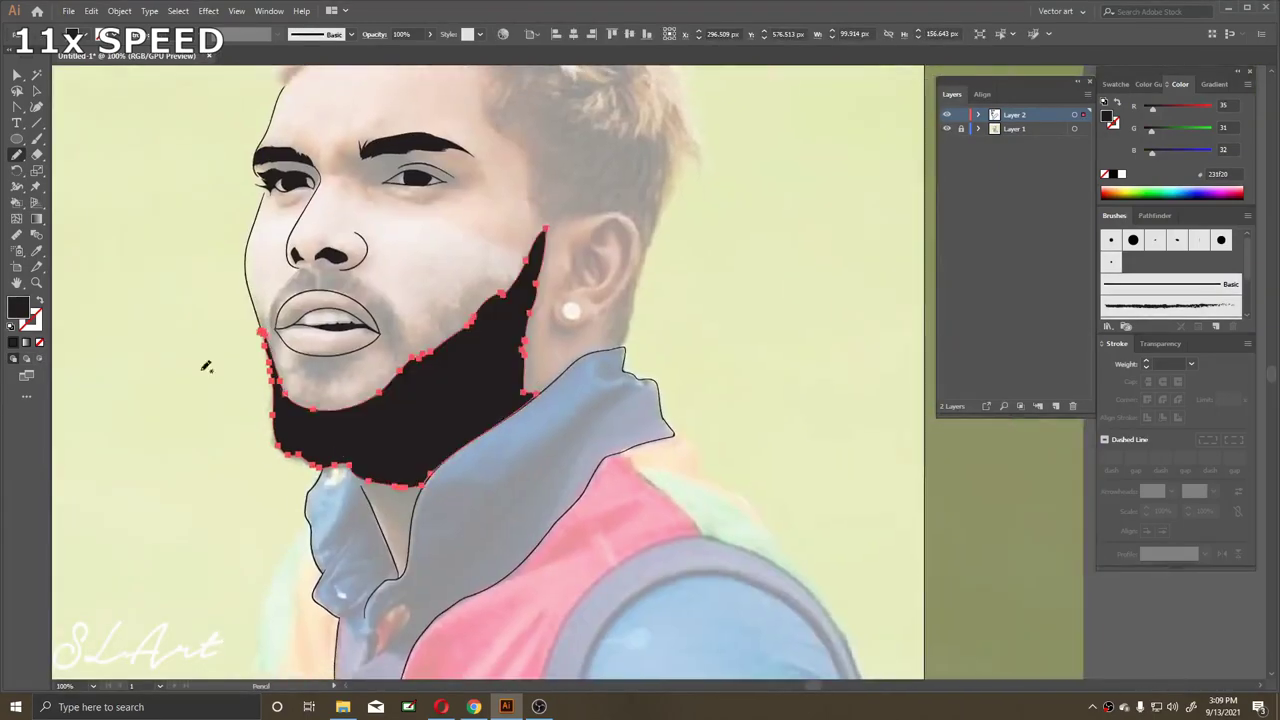
pyautogui.moveTo(293, 416); pyautogui.dragTo(283, 390)
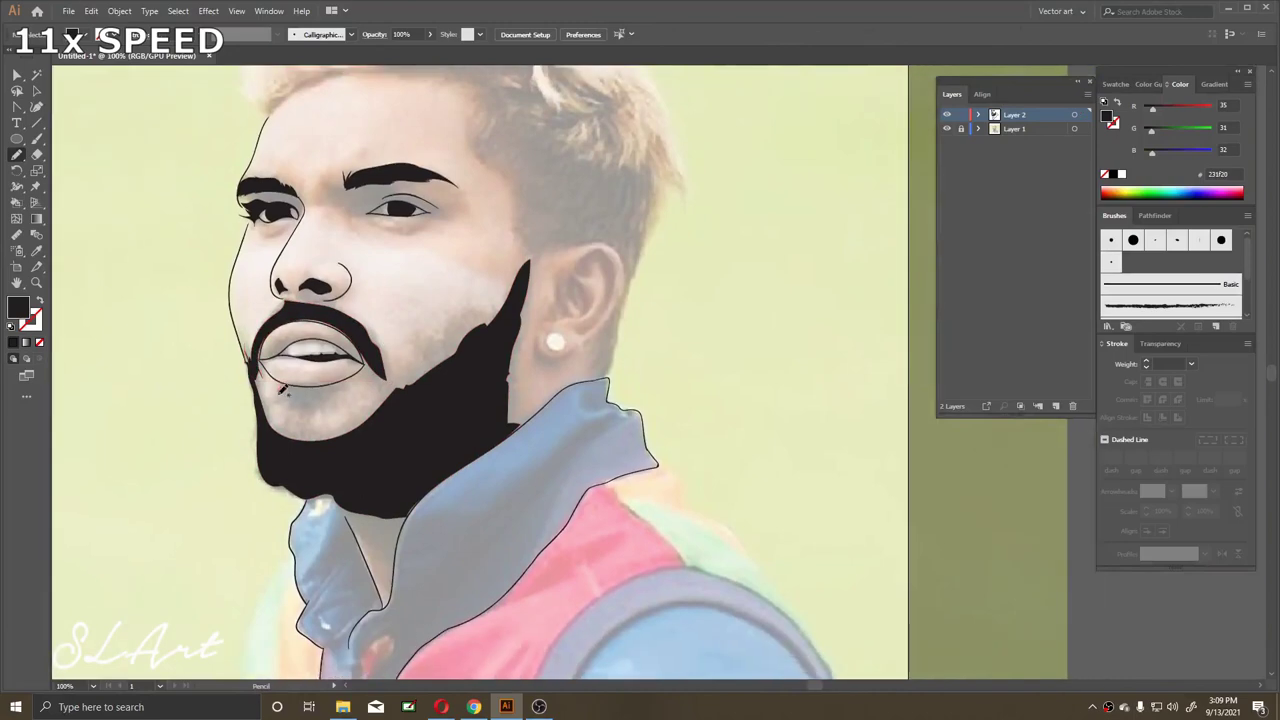
# Trace the hair as a black shape along the hairline and back of the neck
pyautogui.hotkey('ctrl', '-')
pyautogui.hotkey('ctrl', '-')
pyautogui.hotkey('ctrl', '+')
pyautogui.hotkey('ctrl', '+')
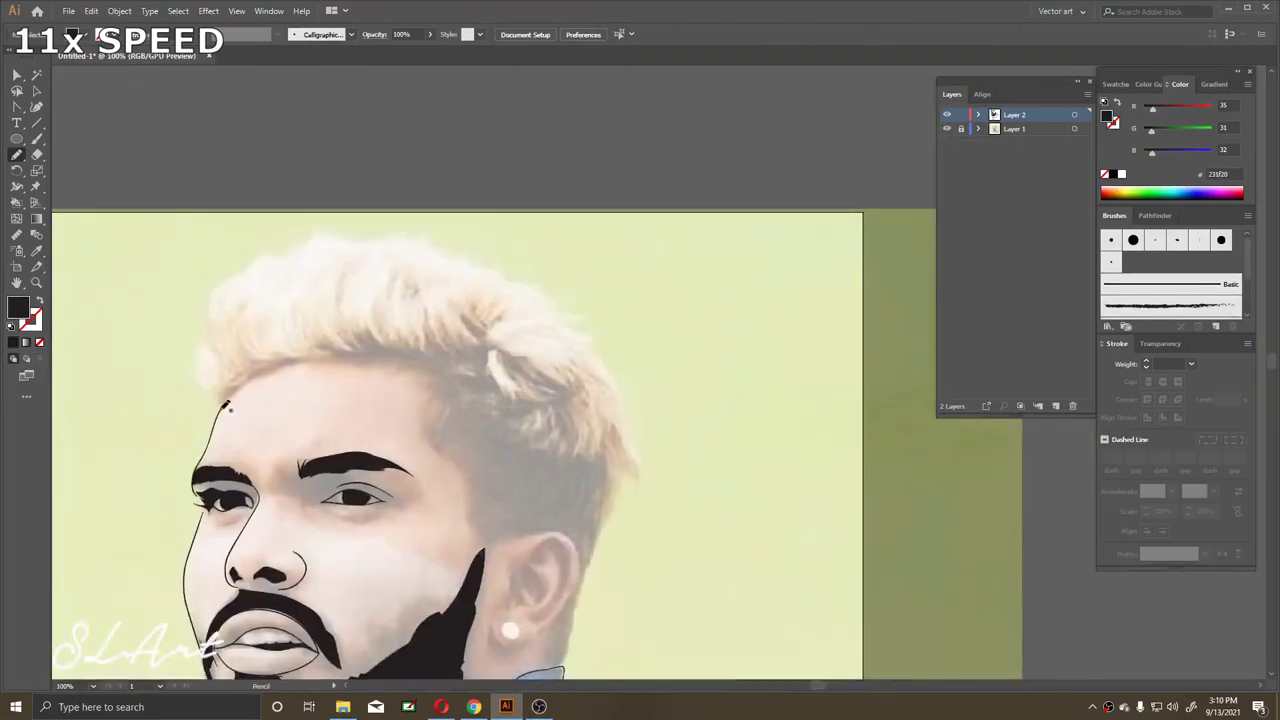
pyautogui.moveTo(573, 632); pyautogui.dragTo(600, 560)
pyautogui.hotkey('ctrl', '+')
pyautogui.hotkey('ctrl', '+')
pyautogui.hotkey('ctrl', '+')
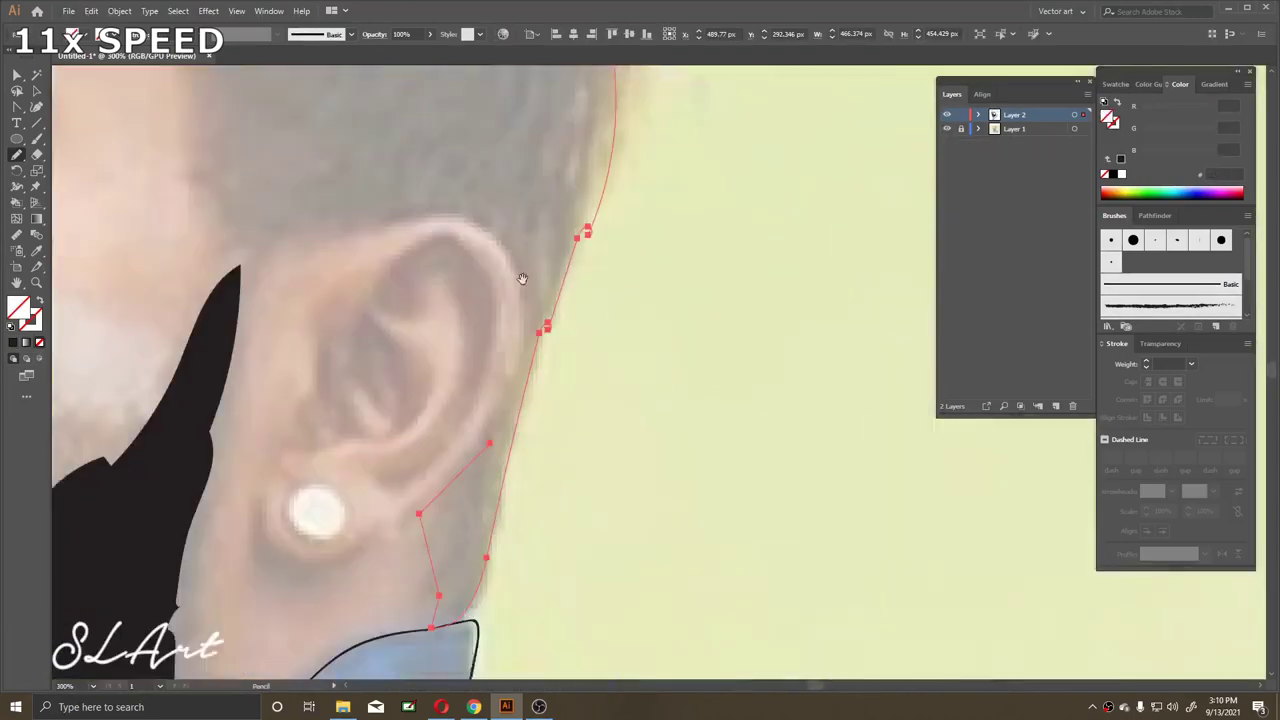
pyautogui.moveTo(663, 386); pyautogui.dragTo(545, 278)
pyautogui.moveTo(253, 203)
pyautogui.mouseDown()
pyautogui.moveTo(471, 449)
pyautogui.moveTo(563, 263)
pyautogui.moveTo(366, 277)
pyautogui.mouseUp()
# Paint the inner contour of the ear
pyautogui.hotkey('ctrl', '-')
pyautogui.hotkey('ctrl', '-')
pyautogui.hotkey('ctrl', '-')
pyautogui.hotkey('ctrl', 'shift', 'a')
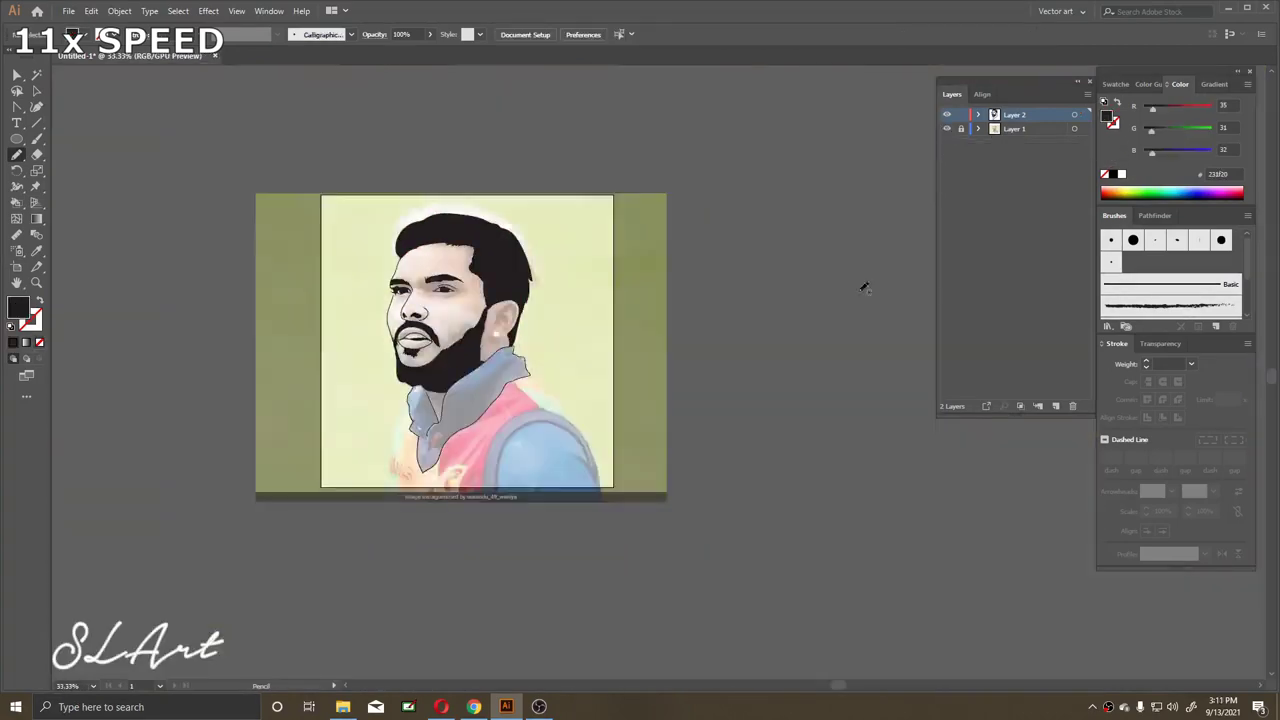
pyautogui.hotkey('ctrl', '+')
pyautogui.hotkey('ctrl', '+')
pyautogui.press('b')
pyautogui.moveTo(441, 389)
pyautogui.mouseDown()
pyautogui.moveTo(505, 346)
pyautogui.moveTo(470, 500)
pyautogui.mouseUp()
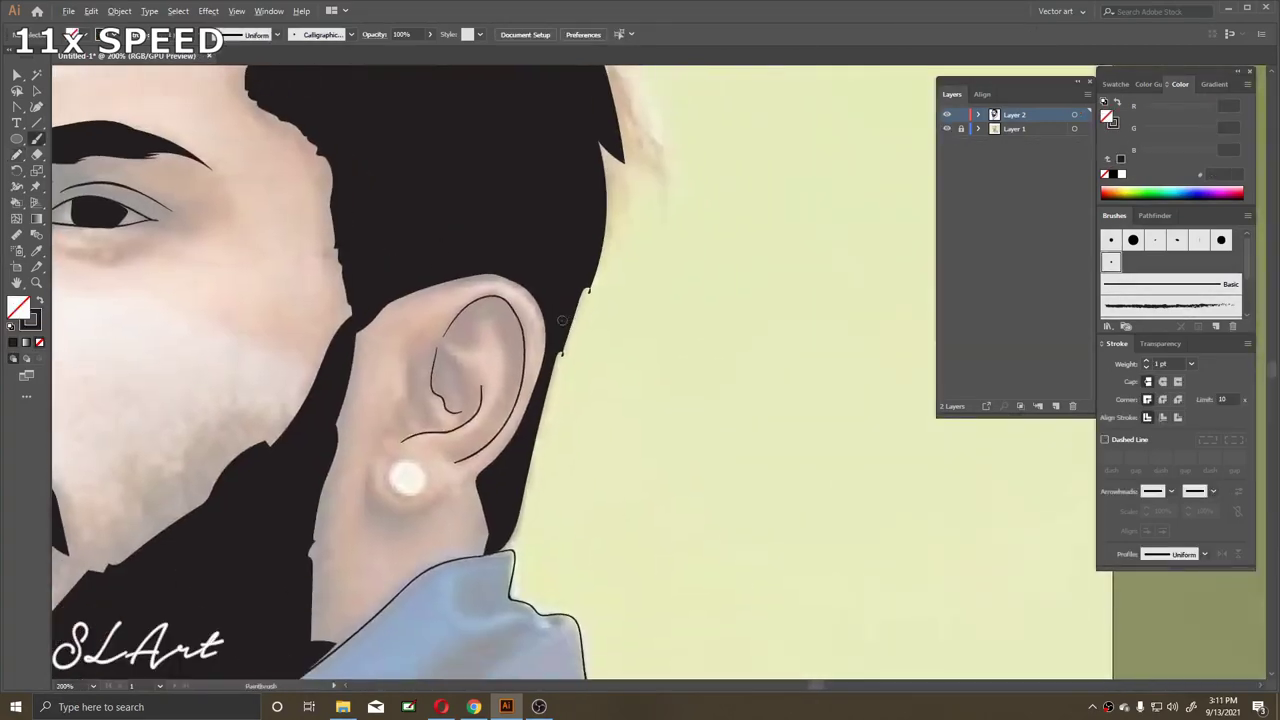
pyautogui.hotkey('ctrl', '0')
# Draw a horizontal line at the top of the head and expand it into a tapered shape
pyautogui.hotkey('ctrl', '+')
pyautogui.hotkey('ctrl', '+')
pyautogui.hotkey('ctrl', '+')
pyautogui.hotkey('ctrl', '-')
pyautogui.hotkey('ctrl', '-')
pyautogui.hotkey('ctrl', '-')
pyautogui.hotkey('ctrl', '-')
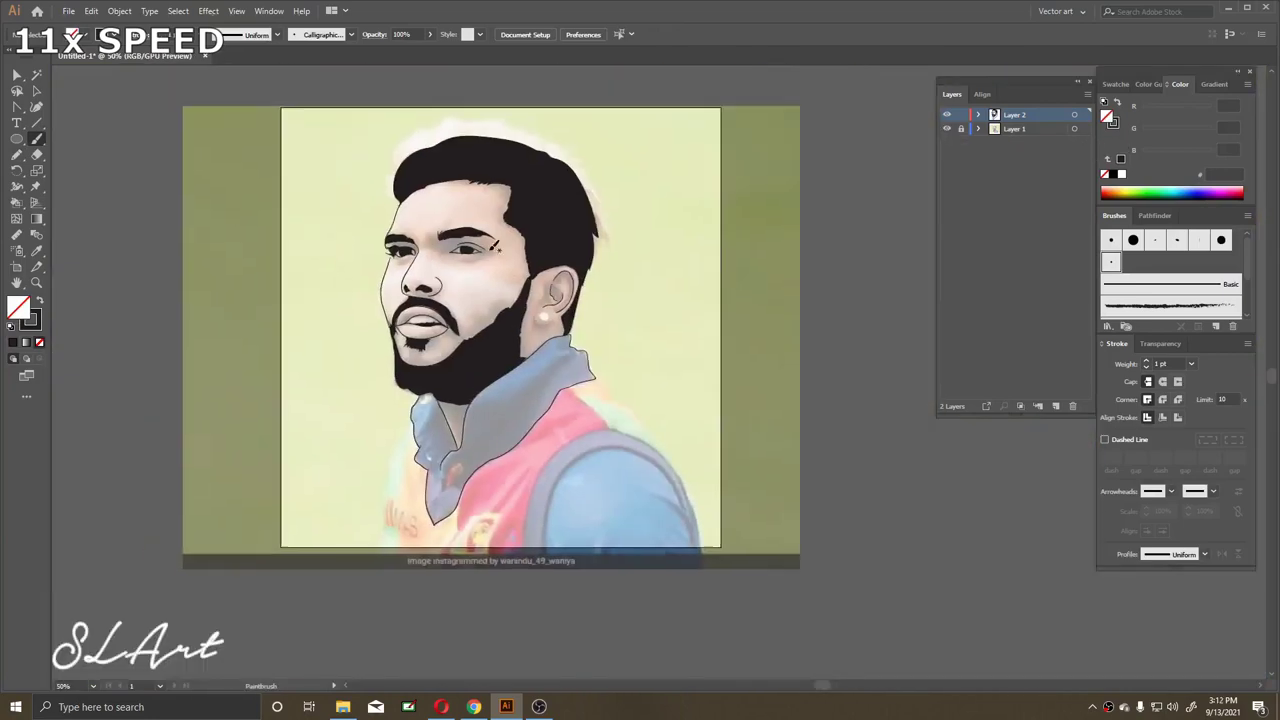
pyautogui.hotkey('ctrl', '+')
pyautogui.hotkey('ctrl', '+')
pyautogui.moveTo(306, 300); pyautogui.dragTo(694, 300)
pyautogui.hotkey('ctrl', '+')
pyautogui.hotkey('ctrl', '+')
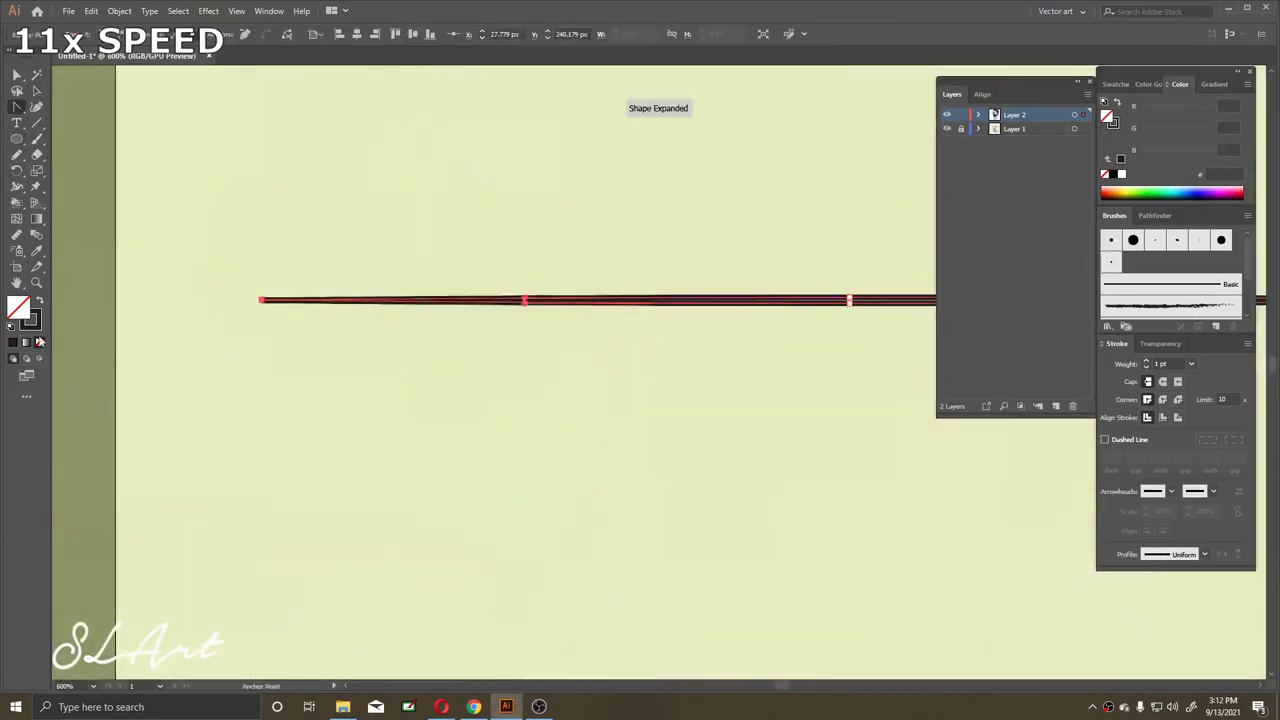
pyautogui.hotkey('ctrl', '-')
# Turn the tapered line into a new art brush named Hair 01
pyautogui.hotkey('ctrl', '+')
pyautogui.hotkey('ctrl', '-')
pyautogui.hotkey('ctrl', '-')
pyautogui.hotkey('ctrl', '-')
pyautogui.moveTo(400, 391); pyautogui.dragTo(1170, 262)
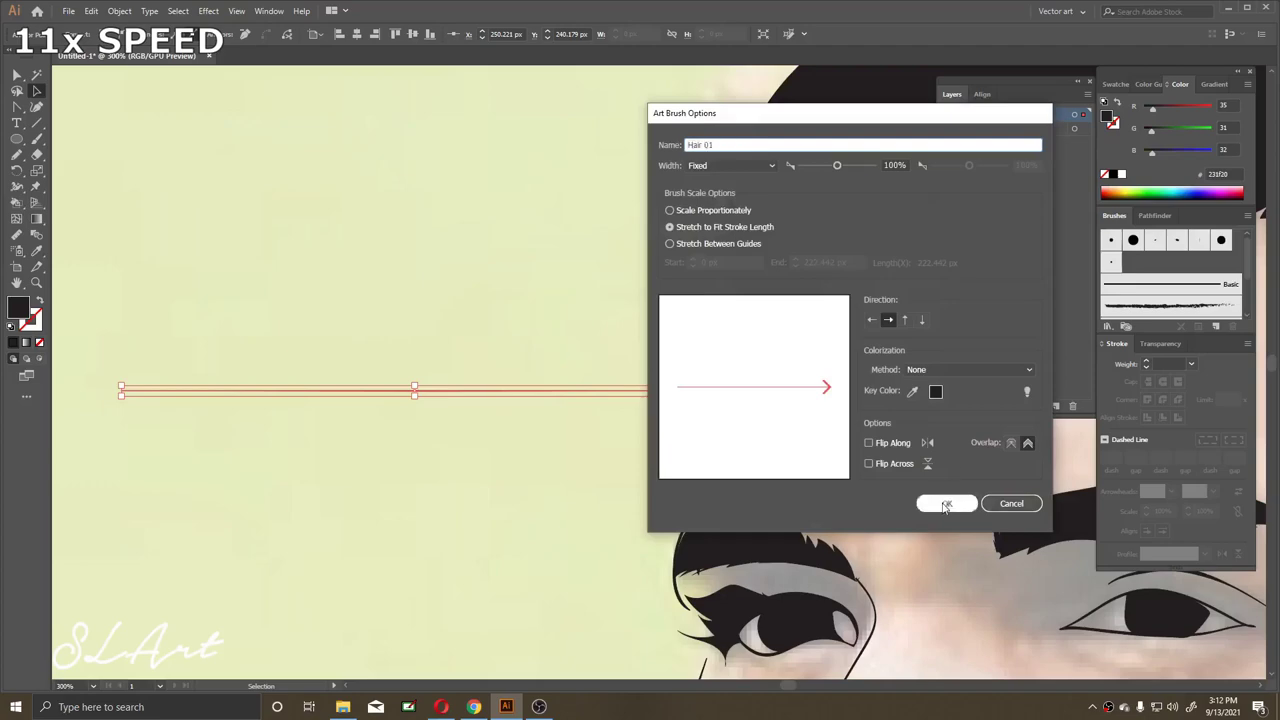
pyautogui.click(947, 503)
pyautogui.hotkey('ctrl', '-')
pyautogui.hotkey('ctrl', '-')
pyautogui.hotkey('ctrl', '-')
# Select the Paintbrush and zoom in on the beard
pyautogui.press('b')
pyautogui.scroll(-3, 374, 389)
pyautogui.hotkey('ctrl', '+')
pyautogui.scroll(-2, 437, 338)
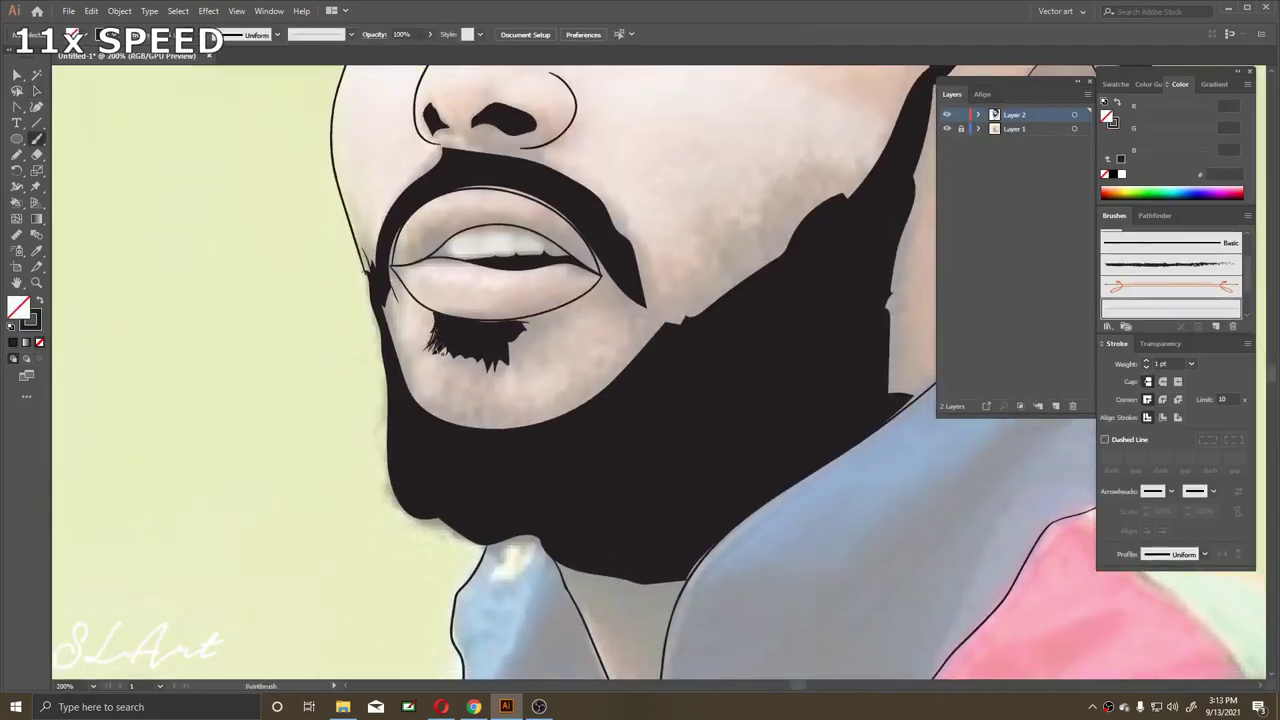
# Paint fine Hair 01 strands into the goatee
pyautogui.moveTo(520, 345); pyautogui.dragTo(486, 367)
pyautogui.scroll(-1, 486, 367)
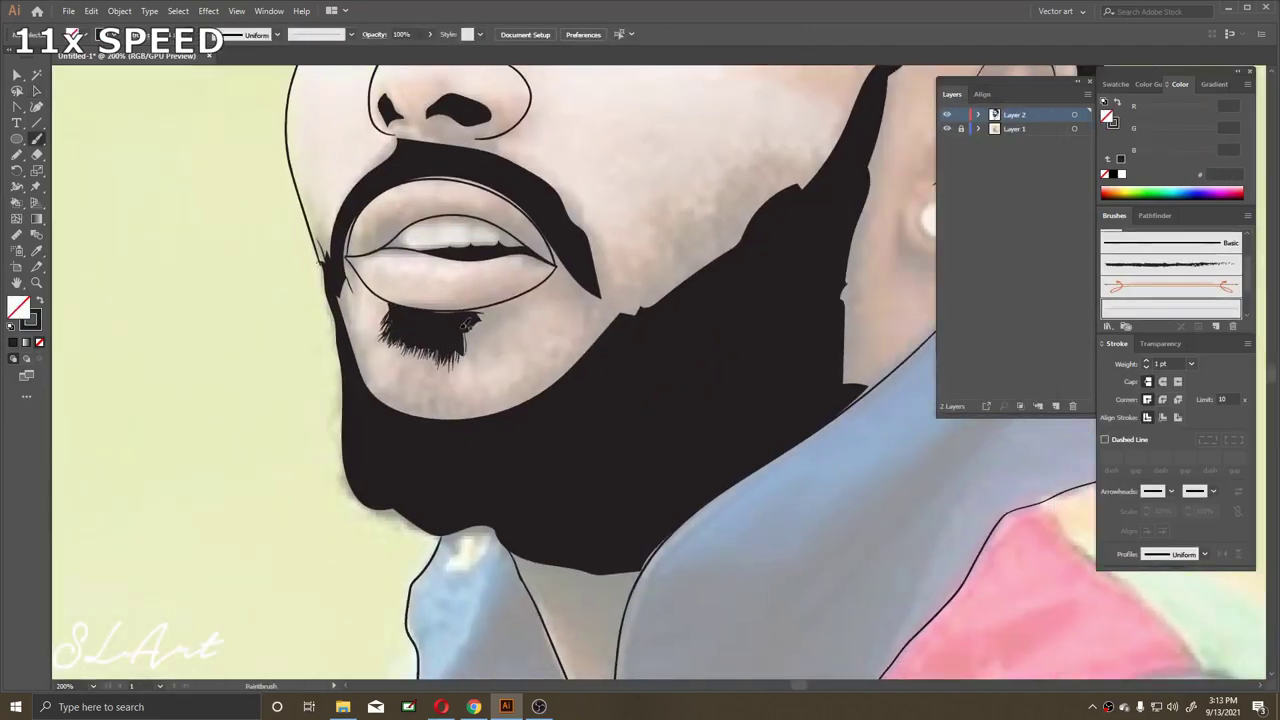
pyautogui.moveTo(470, 322); pyautogui.dragTo(460, 362)
pyautogui.scroll(-1, 390, 356)
pyautogui.hscroll(1, 390, 356)
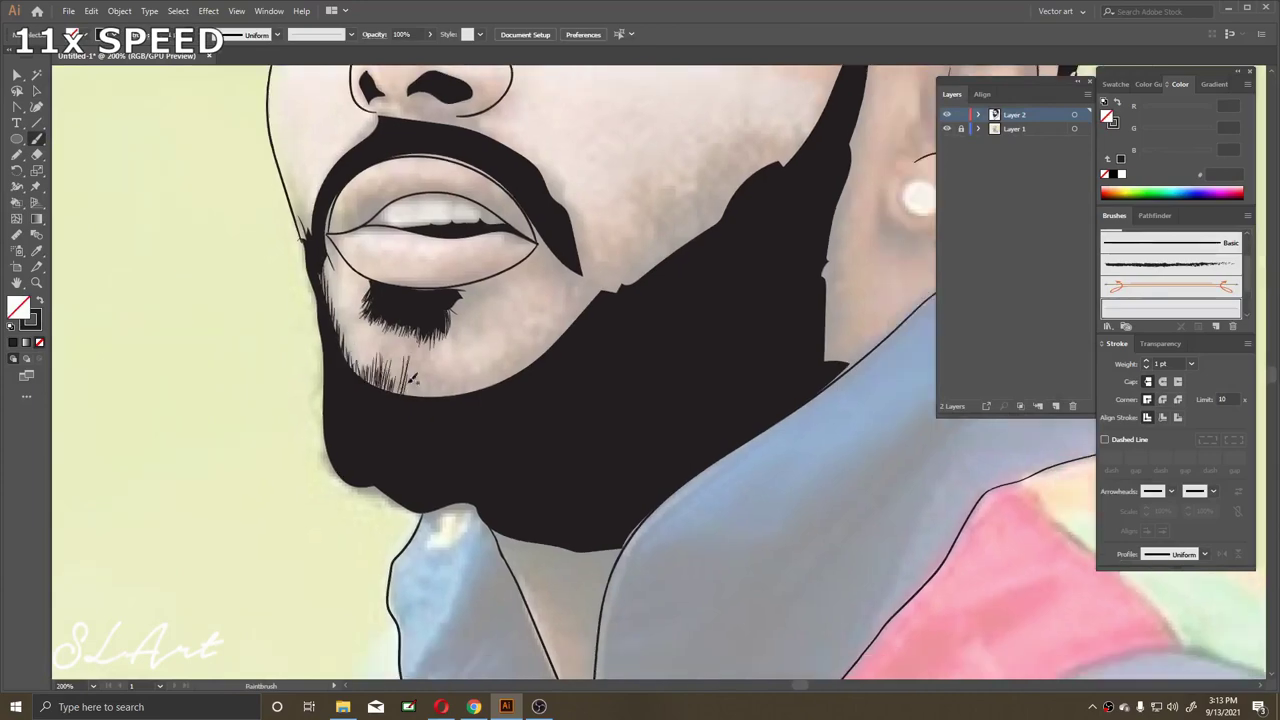
pyautogui.scroll(2, 357, 368)
pyautogui.hscroll(3, 420, 320)
pyautogui.scroll(-1, 470, 287)
pyautogui.scroll(-1, 459, 347)
# Feather the beard's jaw edge near the ear with short hair strokes
pyautogui.moveTo(478, 306)
pyautogui.mouseDown()
pyautogui.moveTo(440, 362)
pyautogui.moveTo(458, 346)
pyautogui.mouseUp()
pyautogui.scroll(-2, 440, 360)
pyautogui.hscroll(-3, 418, 302)
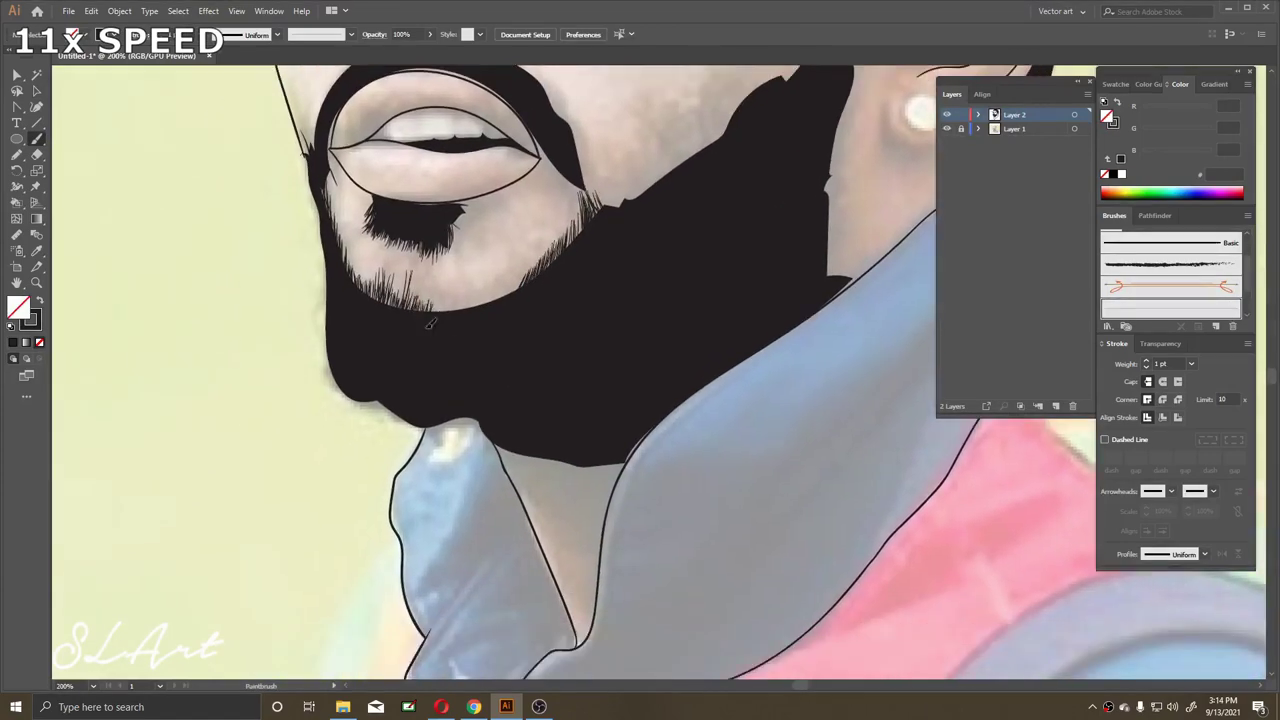
pyautogui.hotkey('ctrl', '0')
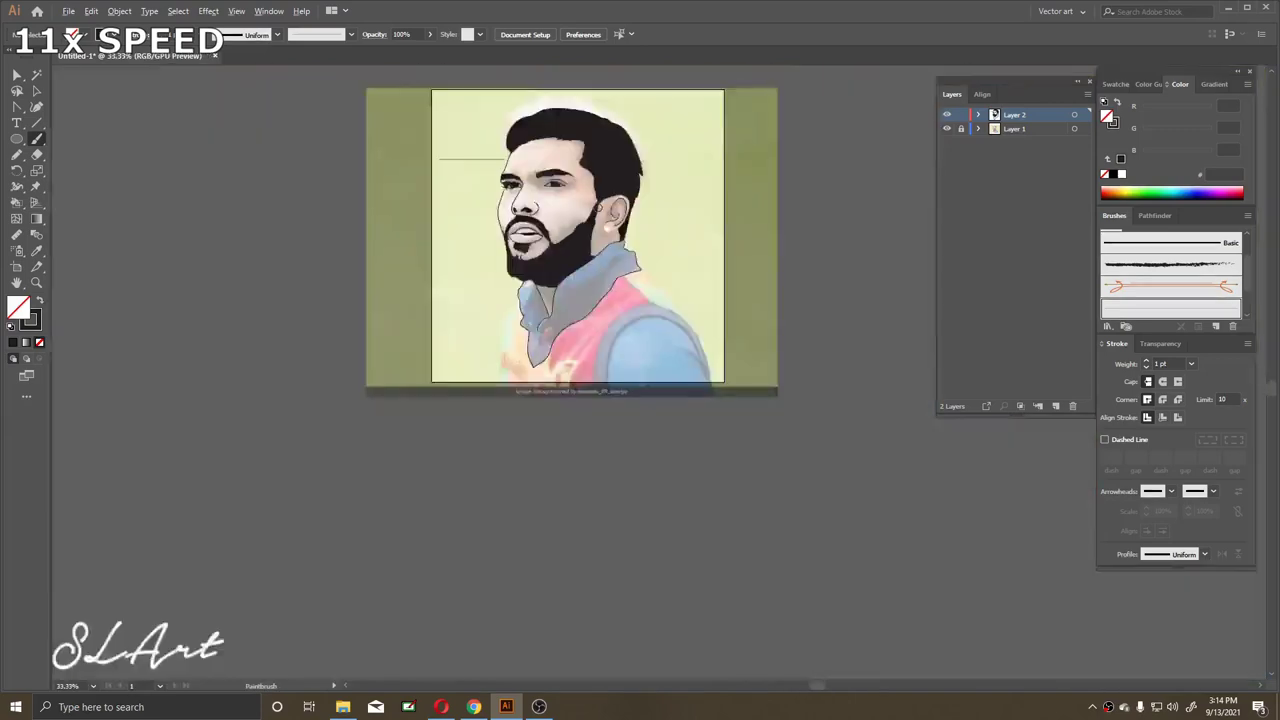
pyautogui.hotkey('ctrl', '+')
pyautogui.hotkey('ctrl', '+')
pyautogui.hotkey('ctrl', '+')
pyautogui.moveTo(180, 300); pyautogui.dragTo(255, 337)
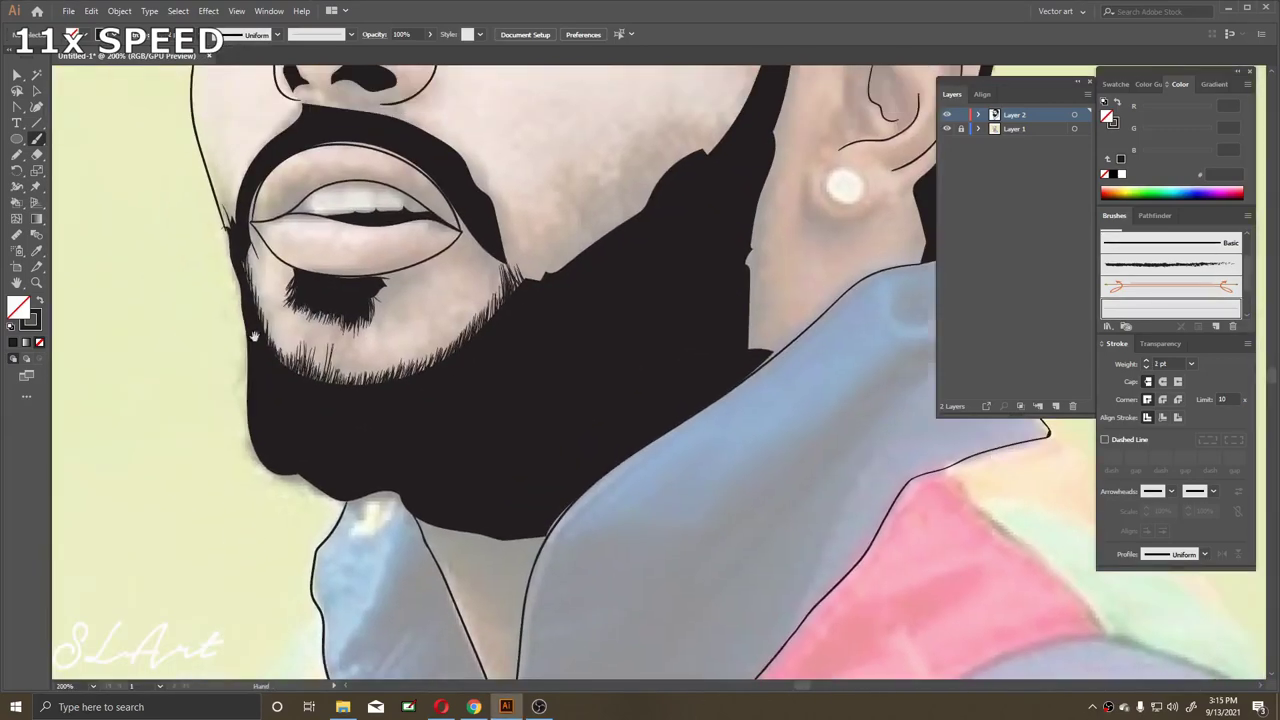
pyautogui.hscroll(1, 368, 290)
pyautogui.moveTo(388, 252); pyautogui.dragTo(360, 274)
pyautogui.hscroll(1, 380, 260)
pyautogui.moveTo(426, 216); pyautogui.dragTo(398, 254)
pyautogui.hscroll(1, 400, 250)
# Add a hair strand at the outer edge of the beard
pyautogui.scroll(2, 405, 240)
pyautogui.hscroll(-7, 390, 245)
pyautogui.hscroll(-1, 380, 250)
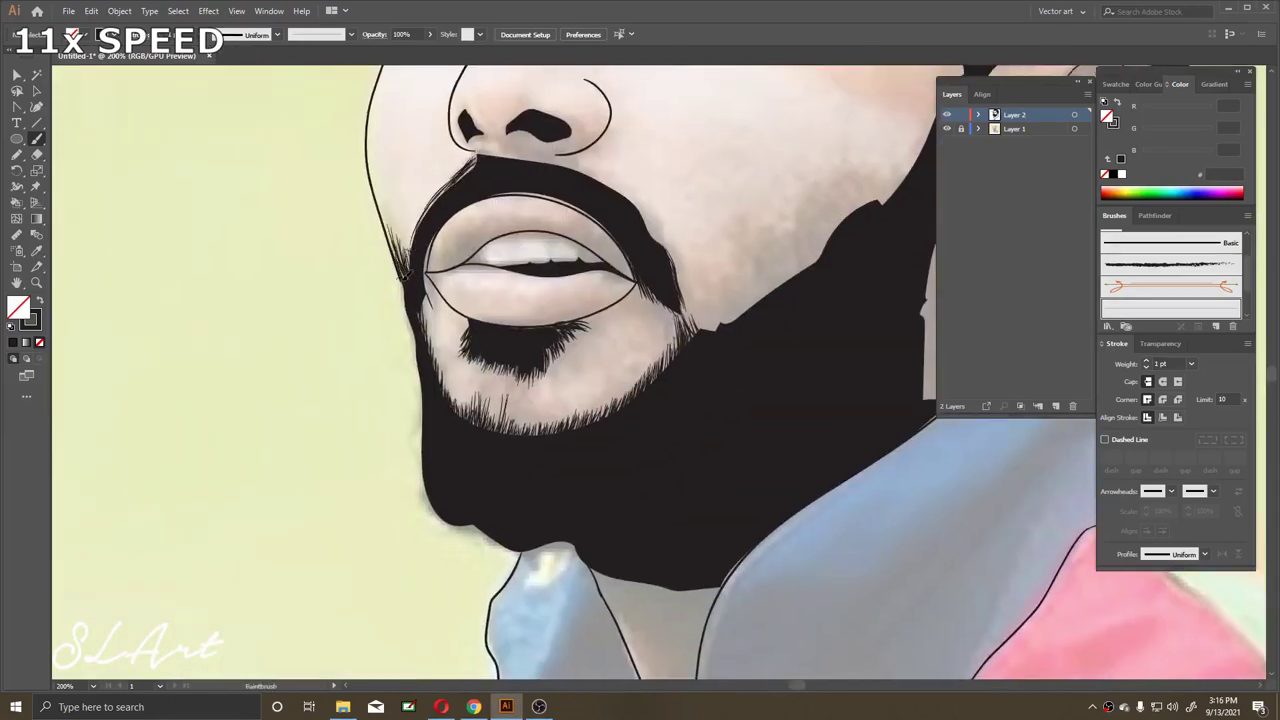
pyautogui.hscroll(5, 437, 240)
pyautogui.scroll(-5, 486, 277)
pyautogui.scroll(5, 486, 277)
pyautogui.scroll(1, 578, 256)
pyautogui.scroll(-1, 540, 310)
pyautogui.hscroll(-1, 540, 310)
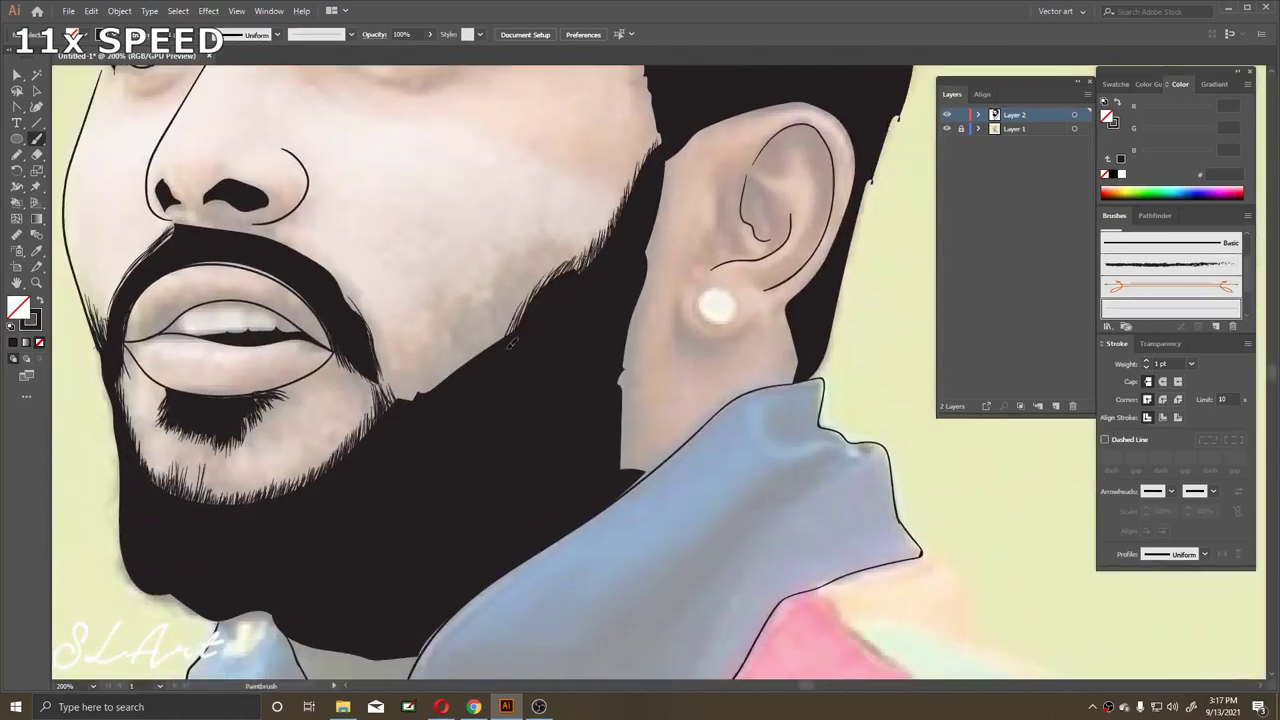
pyautogui.scroll(-1, 522, 326)
pyautogui.hscroll(-1, 522, 326)
pyautogui.moveTo(430, 372); pyautogui.dragTo(447, 338)
pyautogui.scroll(1, 664, 202)
pyautogui.hscroll(1, 664, 202)
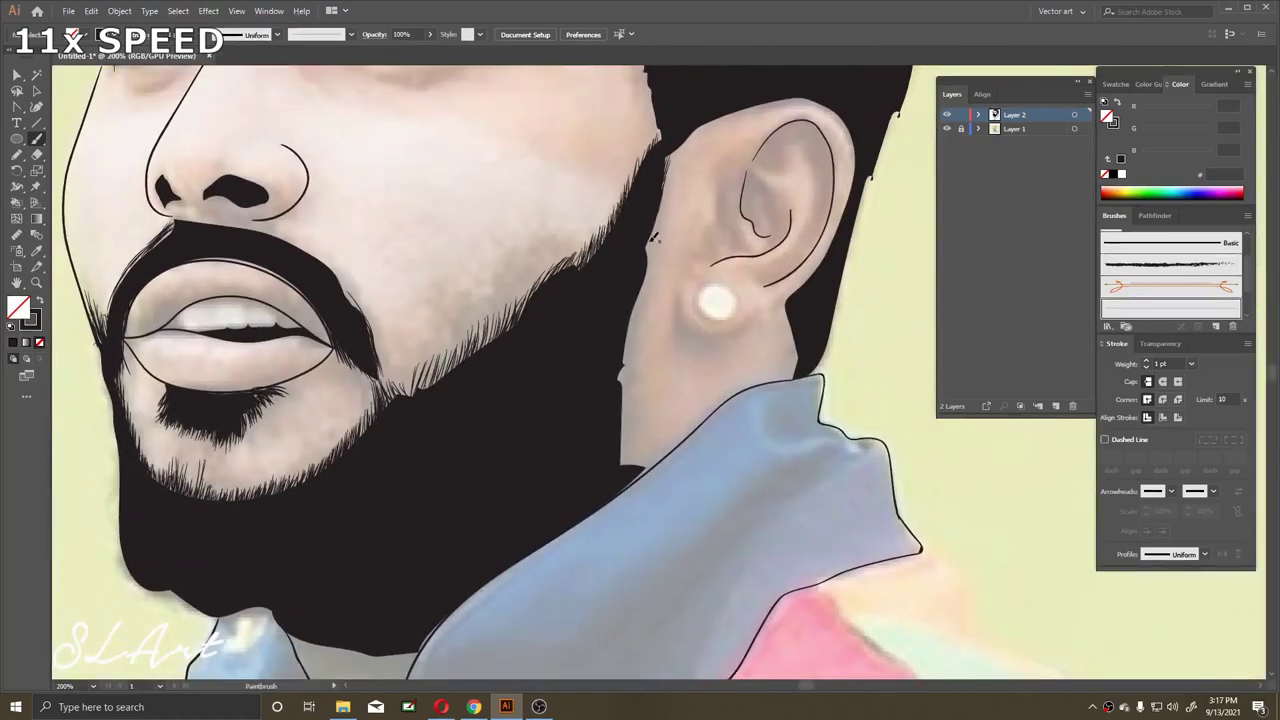
pyautogui.scroll(-2, 625, 341)
pyautogui.scroll(-2, 640, 340)
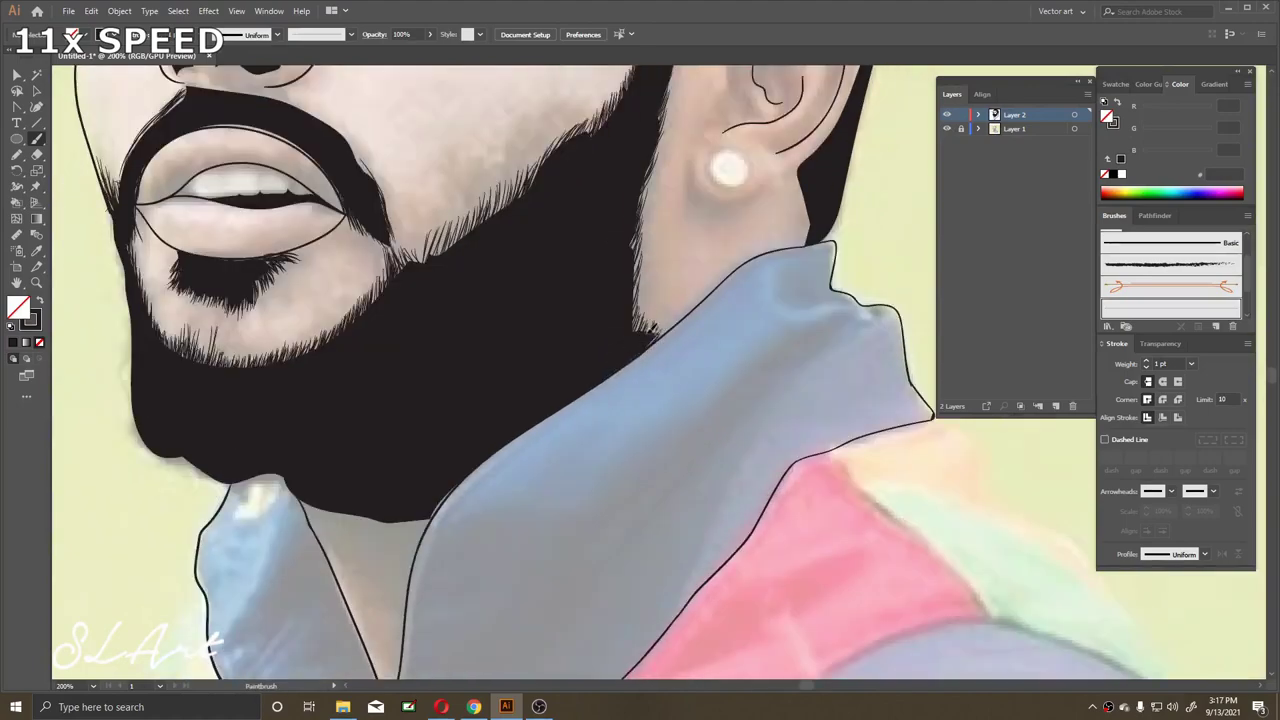
pyautogui.scroll(2, 560, 290)
pyautogui.hscroll(-2, 482, 302)
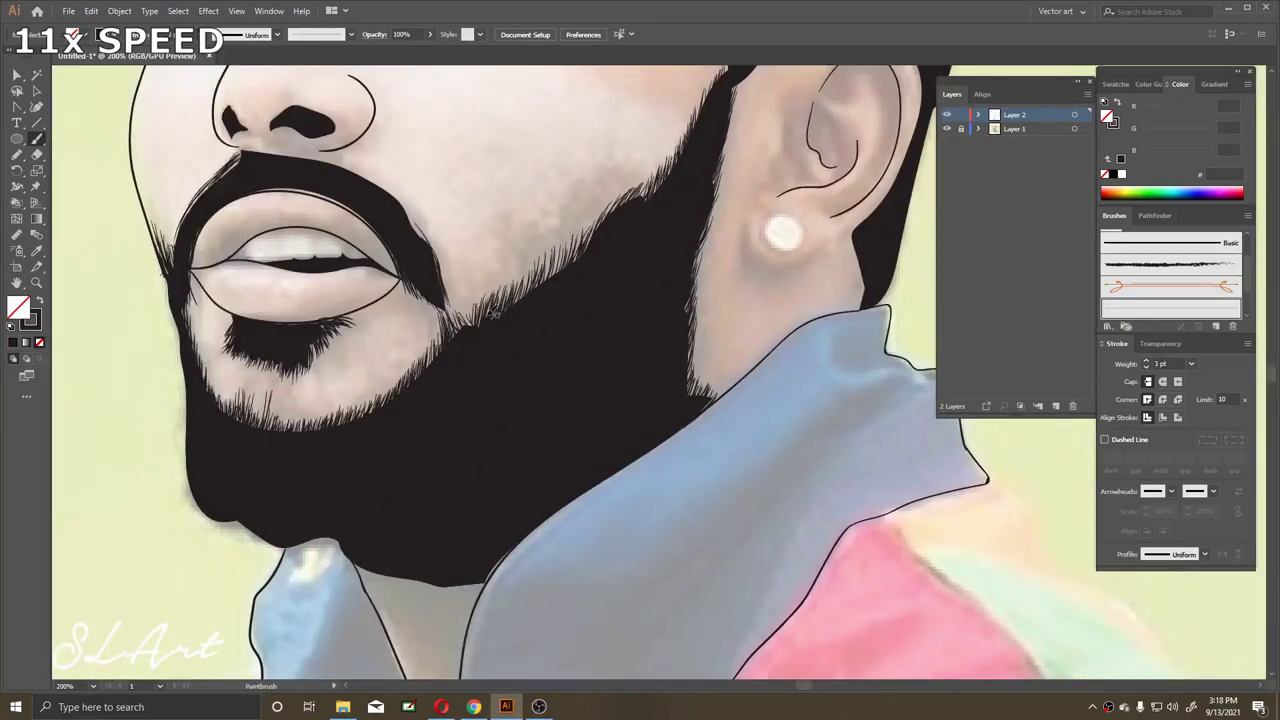
pyautogui.scroll(-2, 557, 287)
pyautogui.scroll(-1, 540, 295)
# Add a short hair strand along the hairline
pyautogui.hotkey('ctrl', '0')
pyautogui.scroll(5, 558, 357)
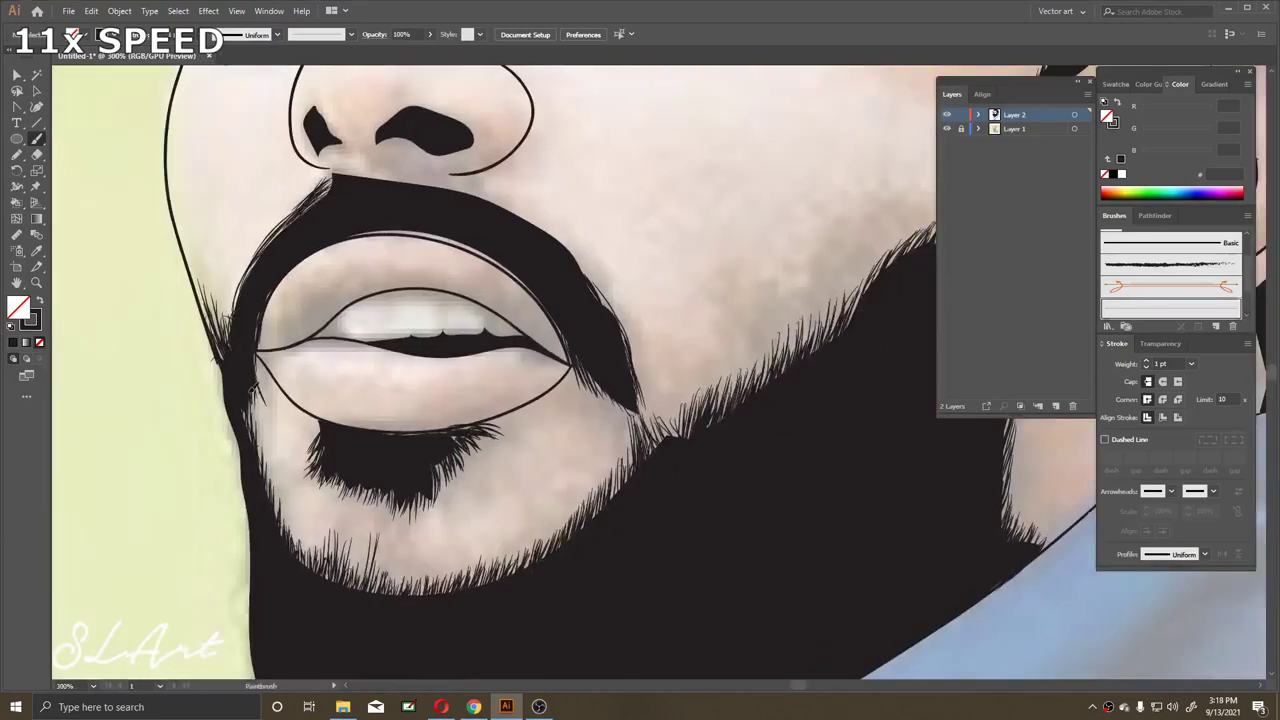
pyautogui.hscroll(2, 303, 272)
pyautogui.hscroll(-1, 380, 250)
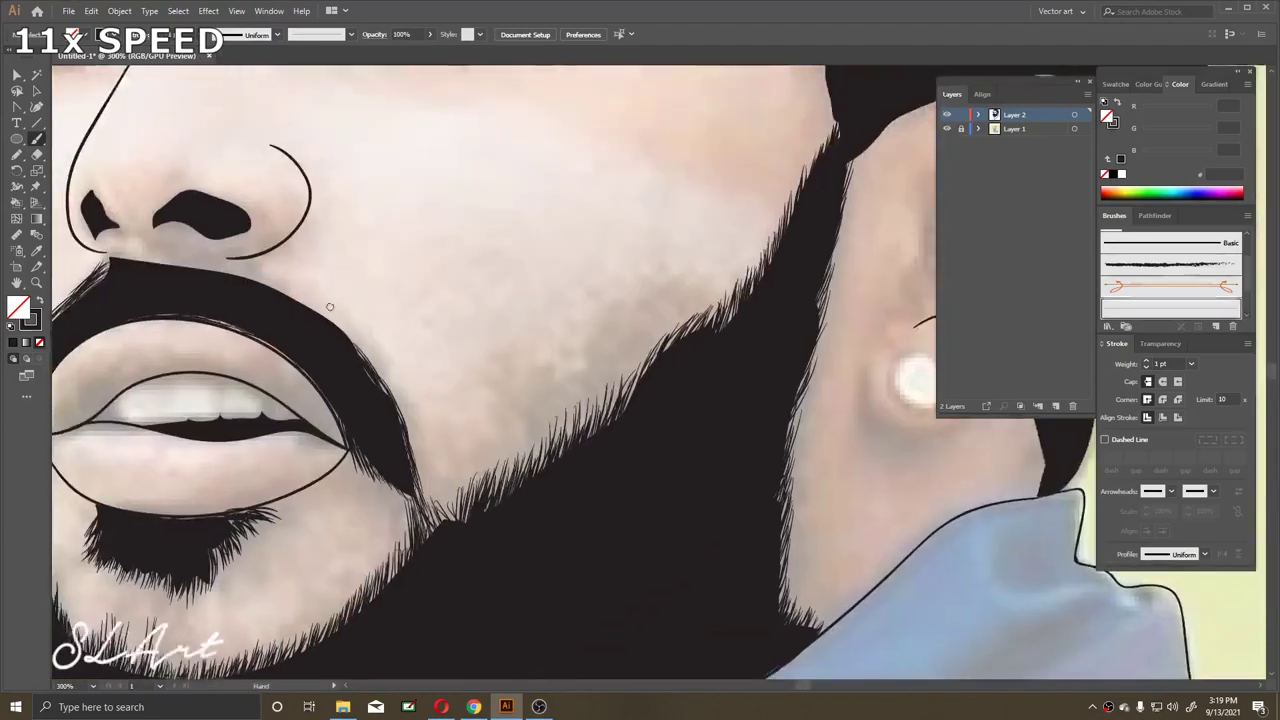
pyautogui.hscroll(-2, 462, 218)
pyautogui.scroll(-1, 506, 240)
pyautogui.hscroll(1, 450, 303)
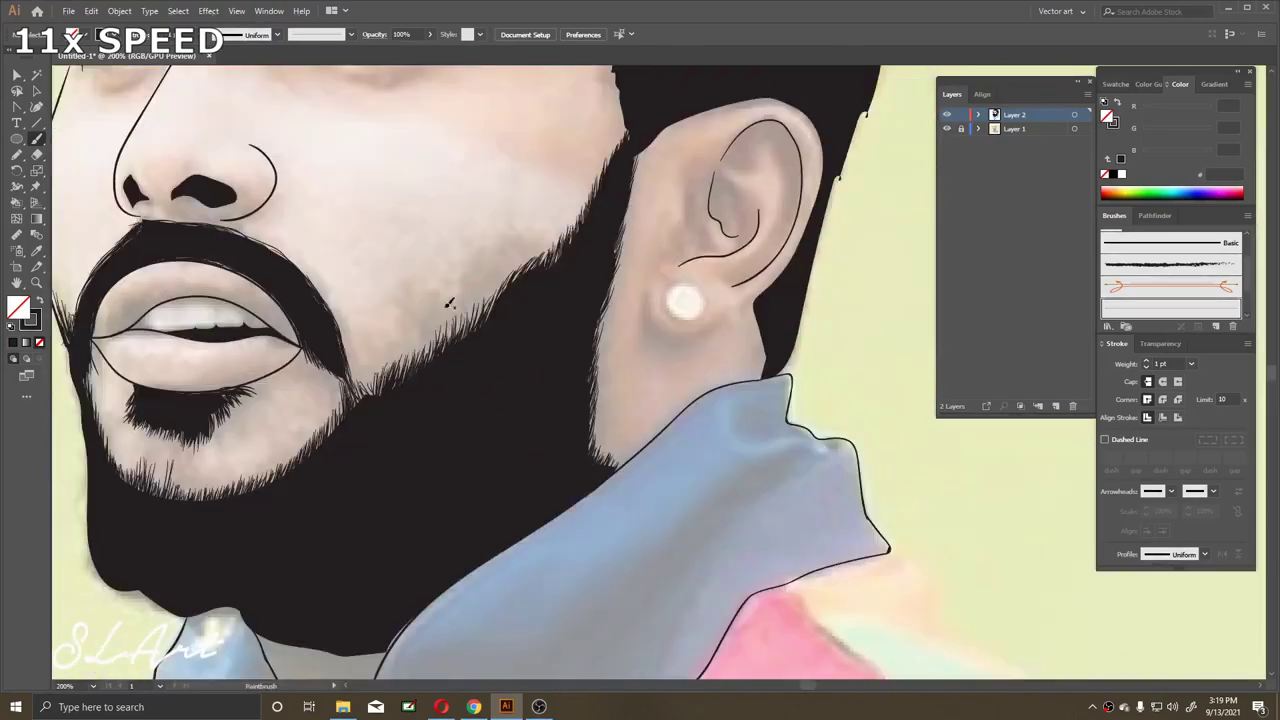
pyautogui.scroll(-2, 508, 262)
pyautogui.scroll(-2, 658, 263)
pyautogui.scroll(2, 640, 270)
pyautogui.scroll(-4, 512, 215)
pyautogui.scroll(5, 512, 215)
pyautogui.hscroll(-1, 420, 200)
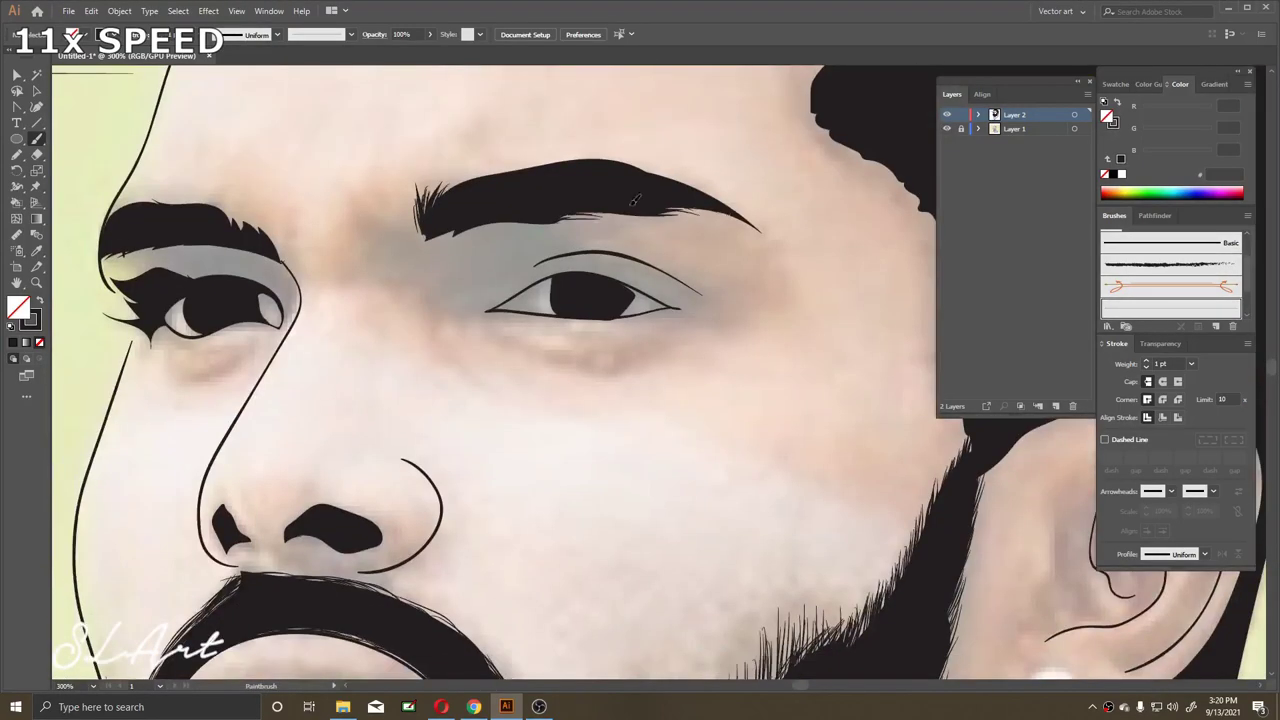
pyautogui.hscroll(-2, 350, 190)
pyautogui.scroll(-3, 284, 172)
pyautogui.scroll(-1, 300, 265)
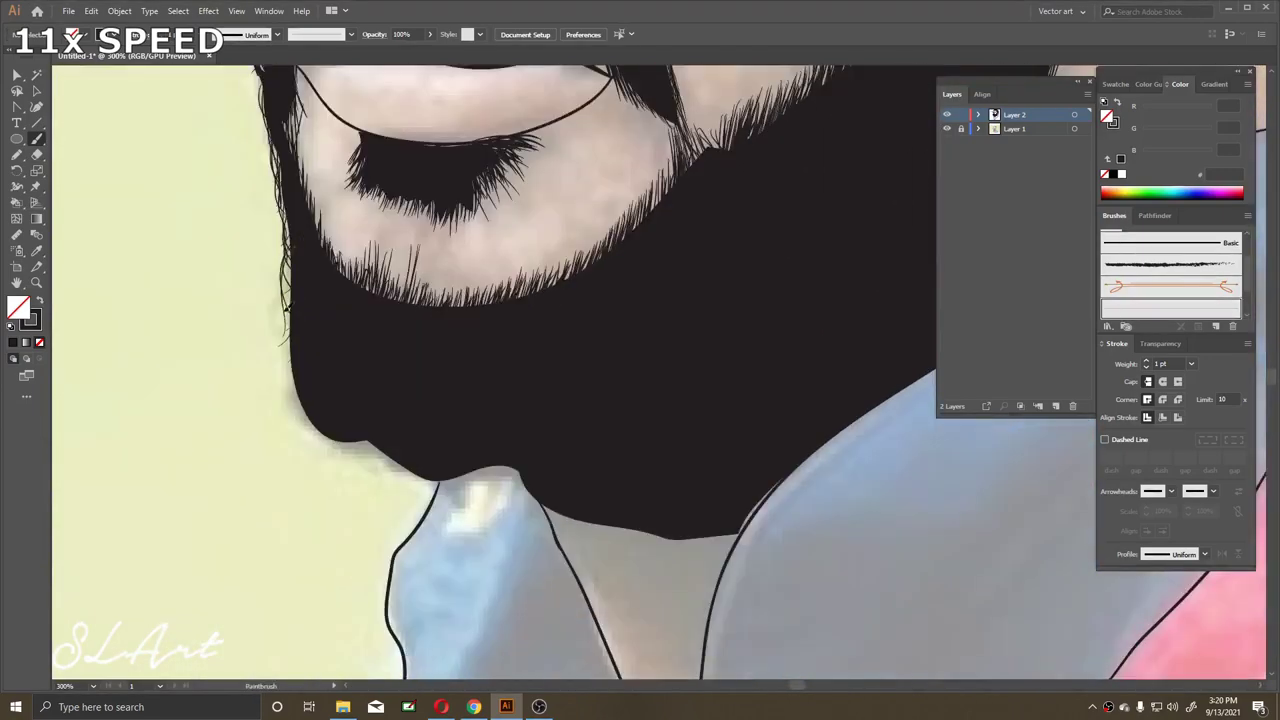
pyautogui.scroll(-1, 300, 265)
pyautogui.scroll(-1, 298, 270)
pyautogui.scroll(-1, 297, 284)
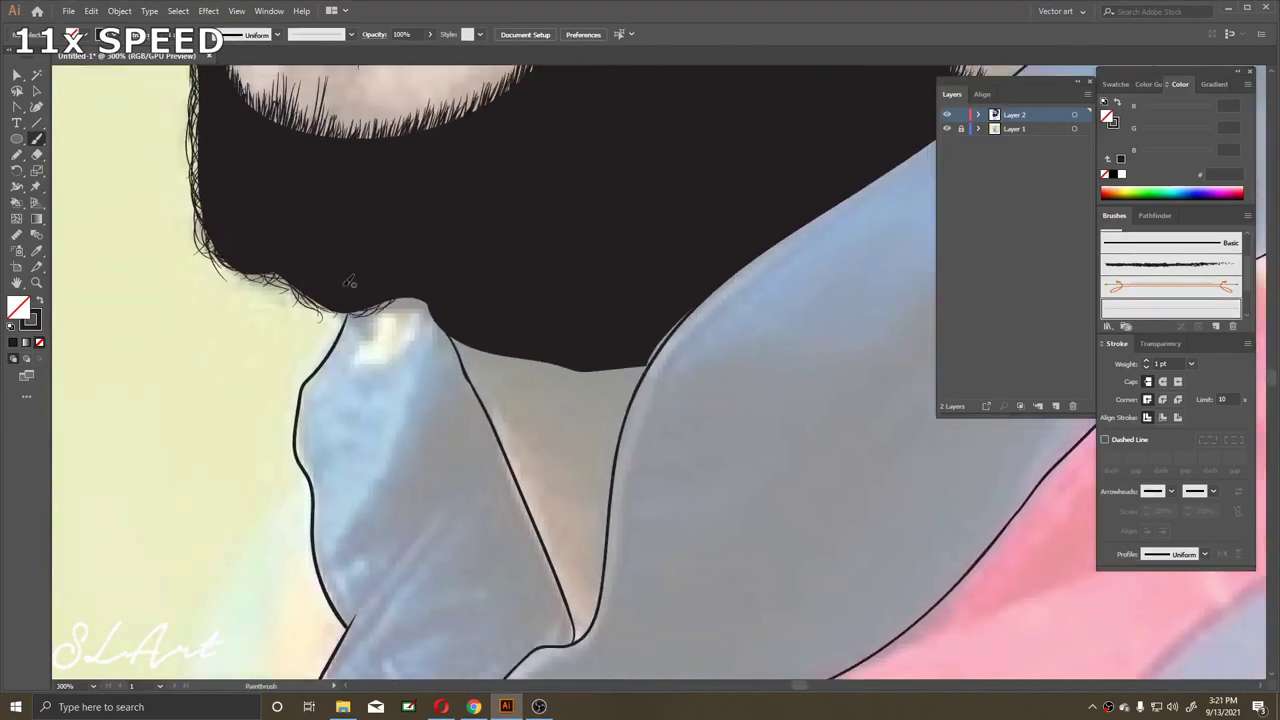
pyautogui.scroll(-1, 349, 282)
pyautogui.hscroll(1, 360, 283)
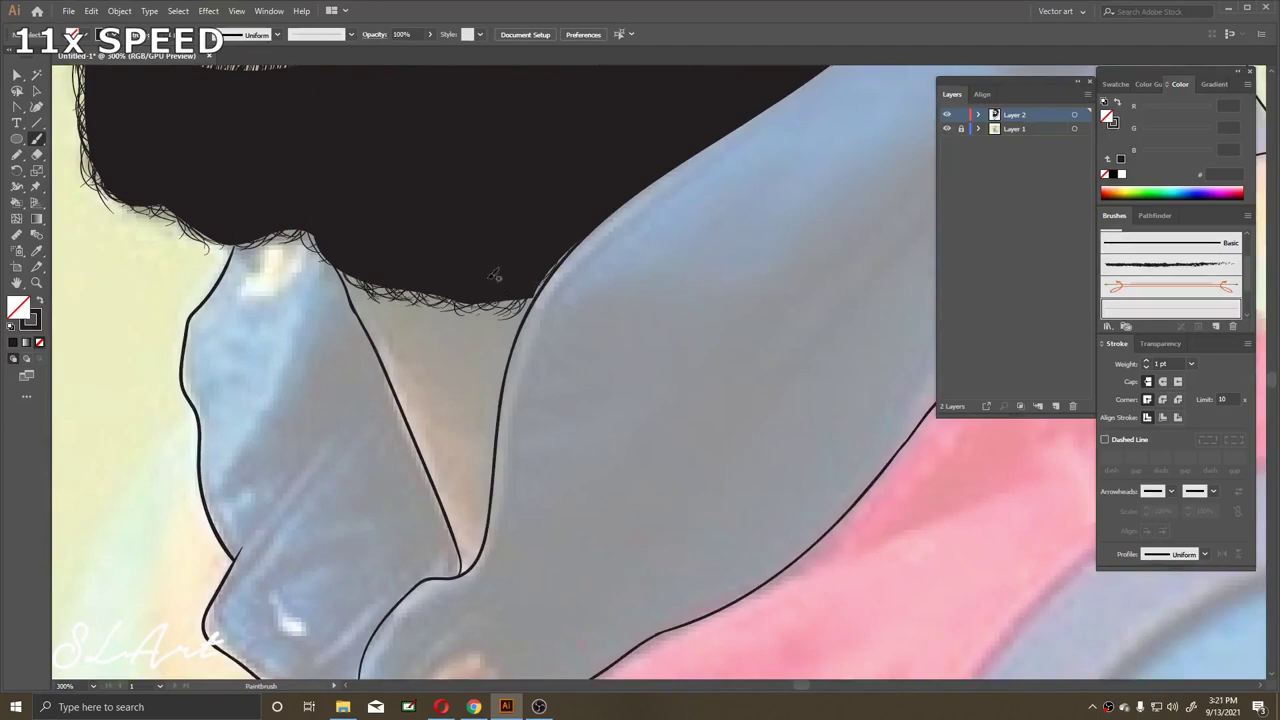
pyautogui.scroll(1, 494, 275)
pyautogui.hscroll(-1, 403, 340)
pyautogui.hscroll(-1, 400, 300)
pyautogui.scroll(1, 354, 194)
pyautogui.scroll(1, 391, 210)
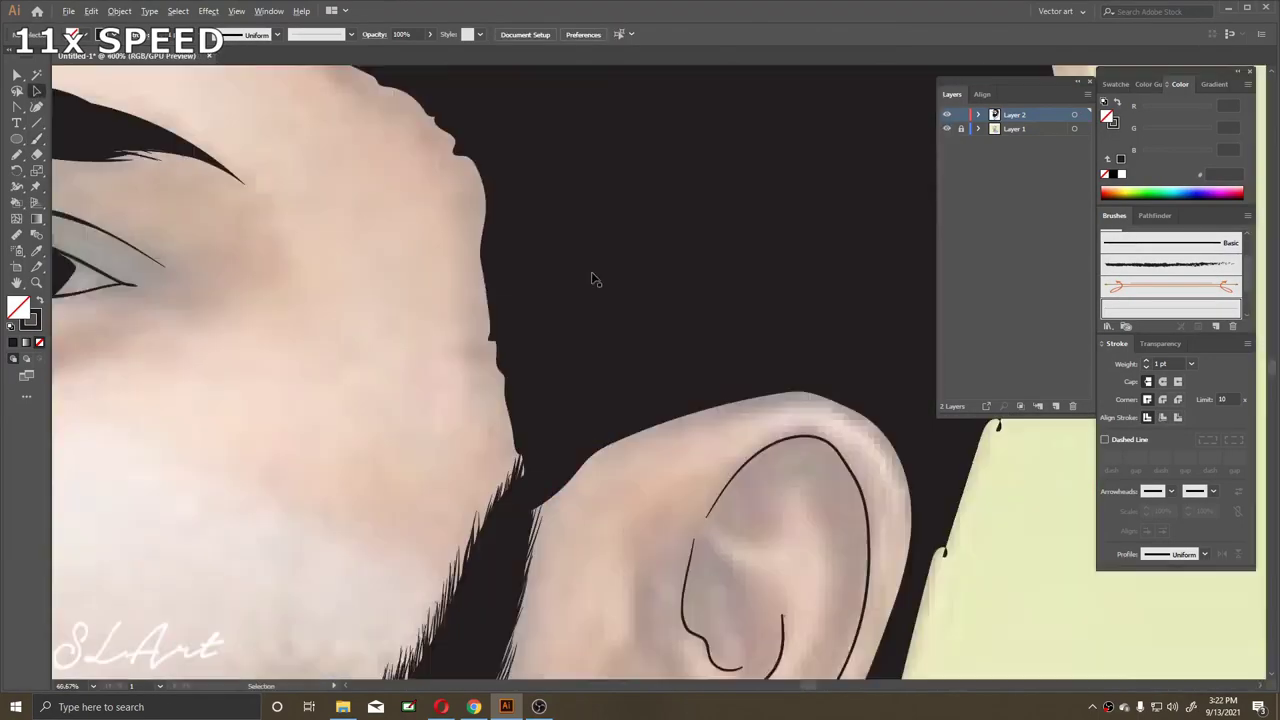
pyautogui.scroll(2, 591, 279)
pyautogui.scroll(1, 450, 300)
pyautogui.scroll(1, 405, 325)
pyautogui.scroll(2, 405, 325)
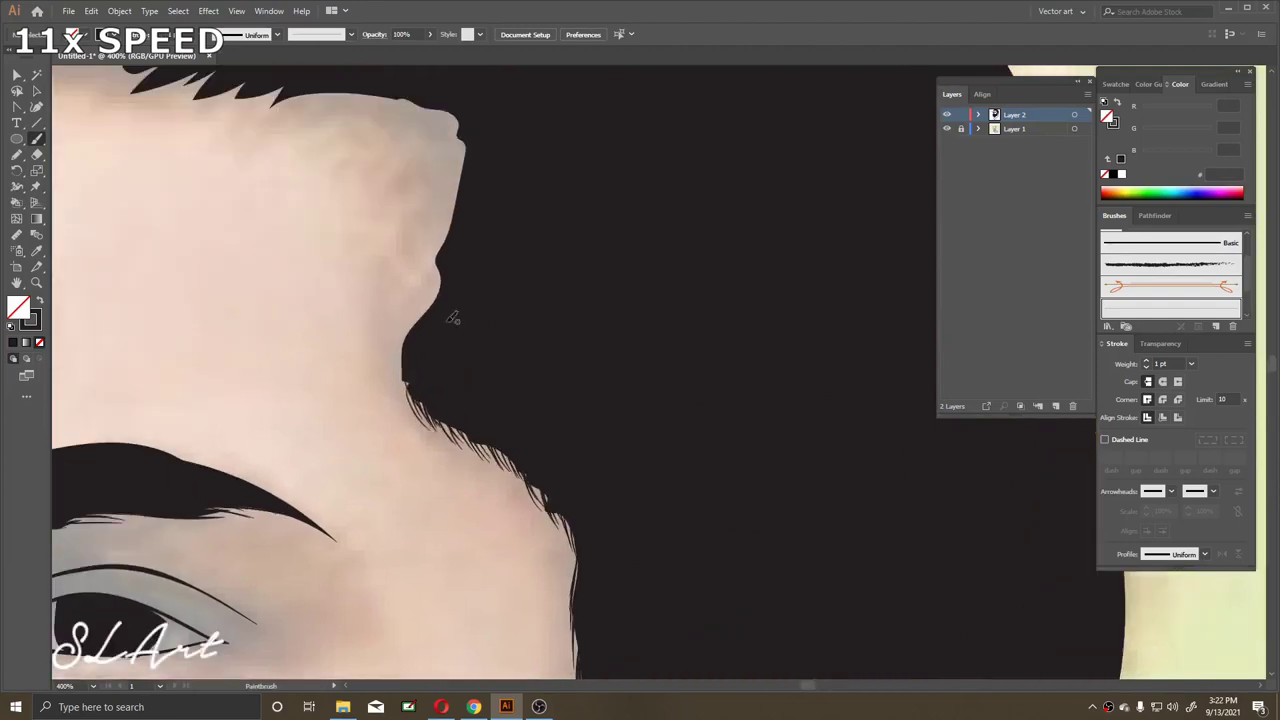
pyautogui.hscroll(-2, 650, 241)
pyautogui.hscroll(2, 505, 237)
pyautogui.moveTo(445, 291); pyautogui.dragTo(450, 274)
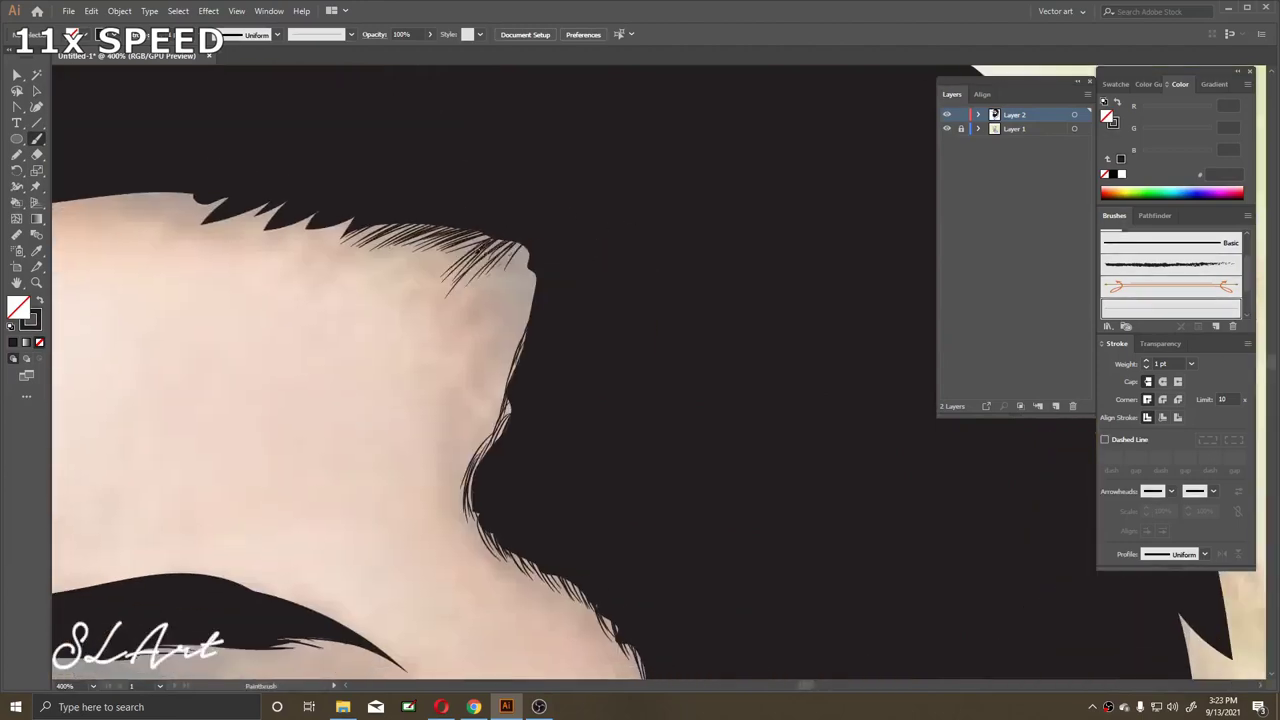
# View the full artboard with the reference photo hidden to check the line art
pyautogui.hscroll(-5, 525, 320)
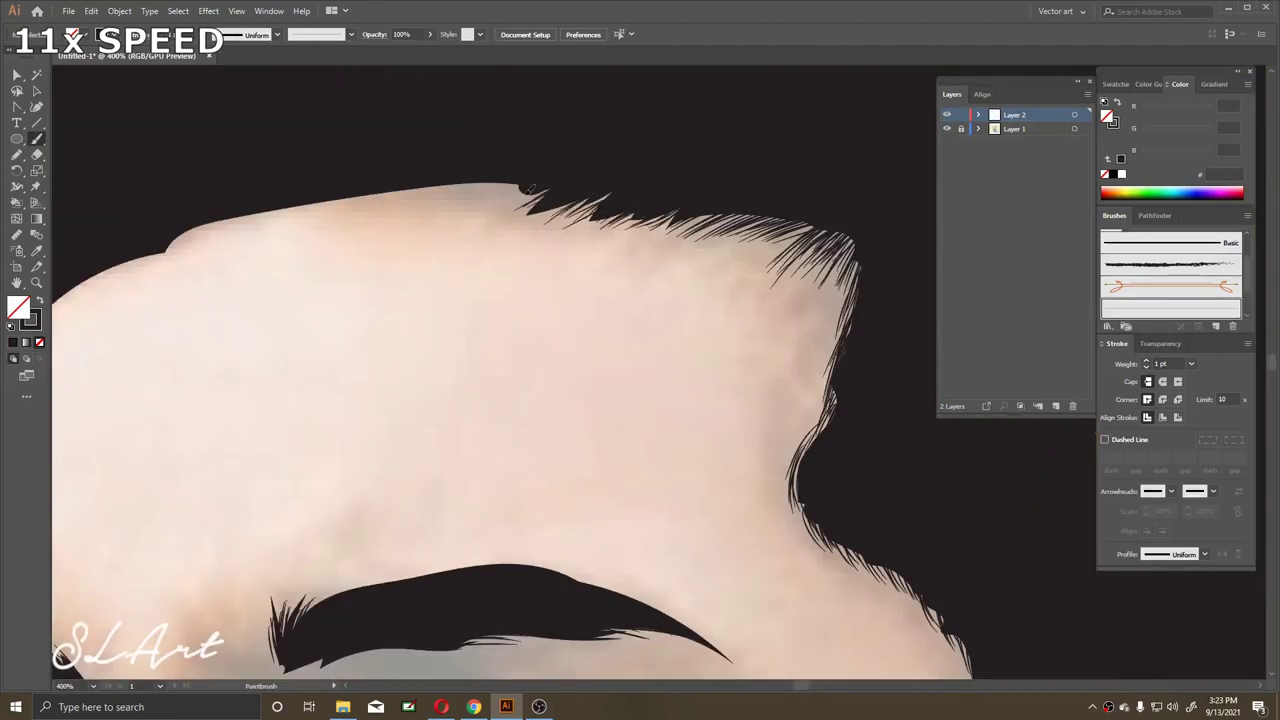
pyautogui.scroll(-3, 548, 199)
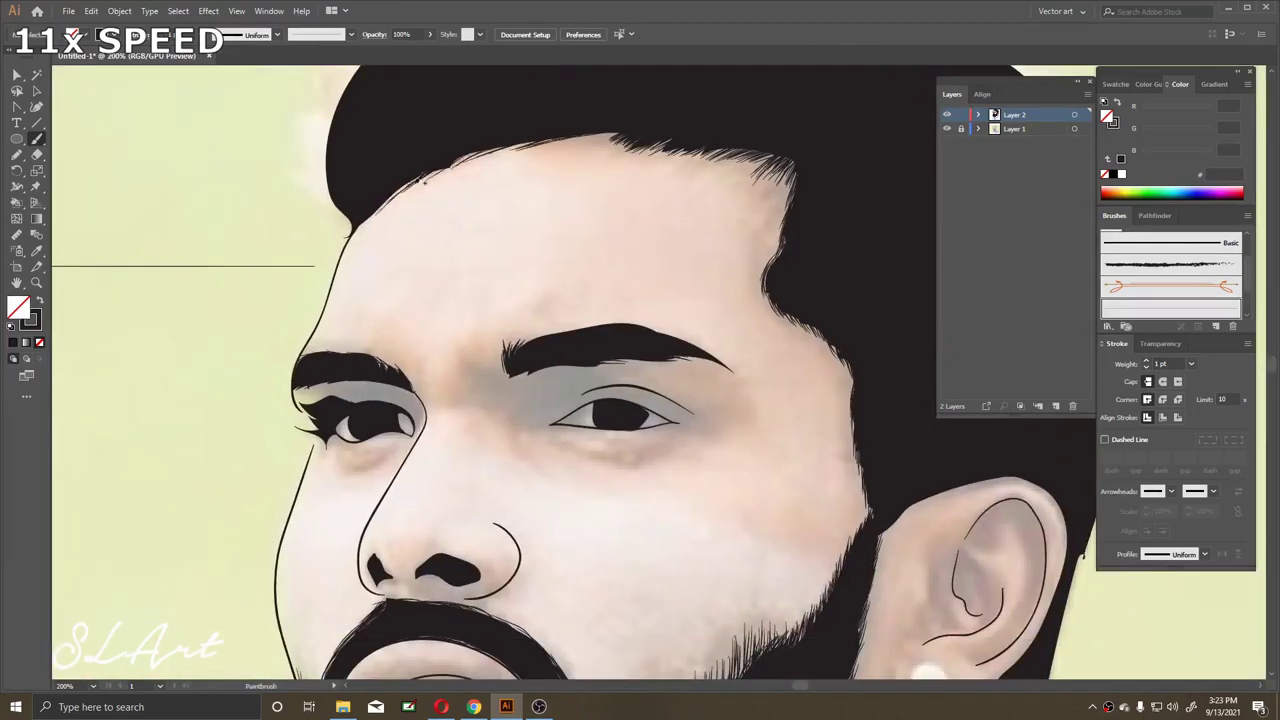
pyautogui.hscroll(4, 423, 183)
pyautogui.scroll(-2, 558, 335)
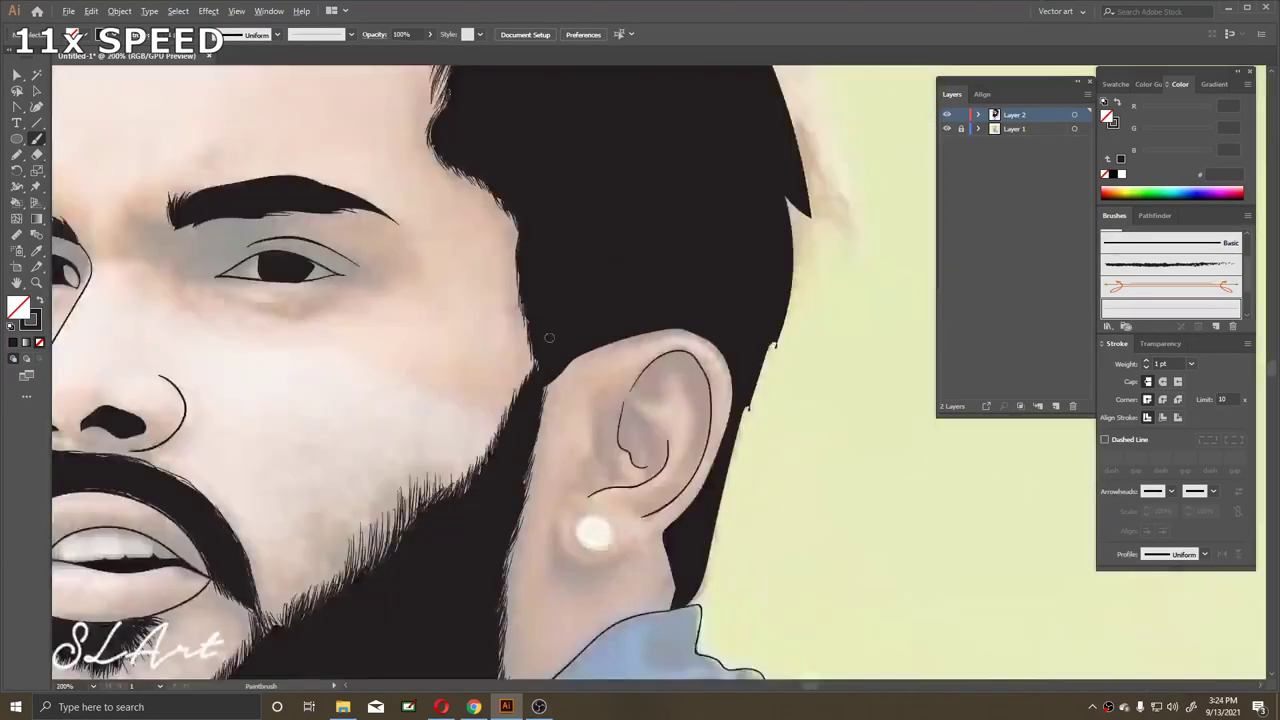
pyautogui.scroll(1, 558, 335)
pyautogui.scroll(-3, 560, 360)
pyautogui.scroll(-3, 560, 360)
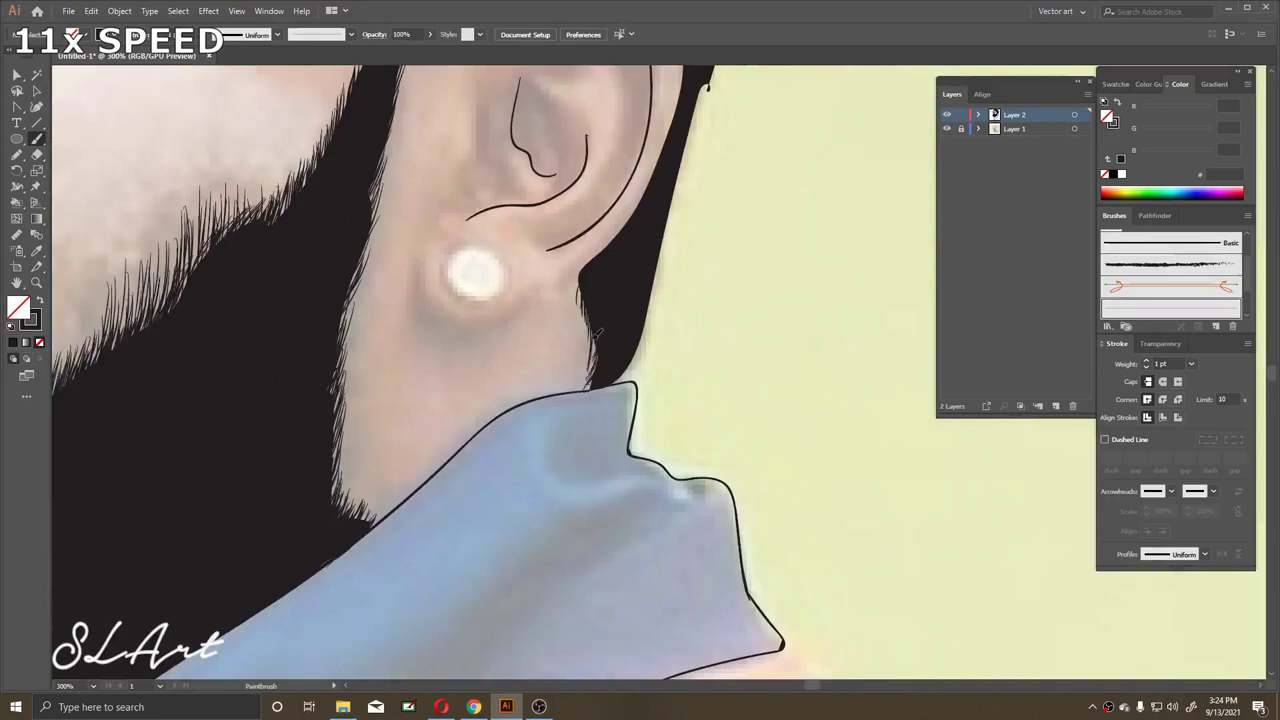
pyautogui.hotkey('ctrl', '0')
pyautogui.click(947, 128)
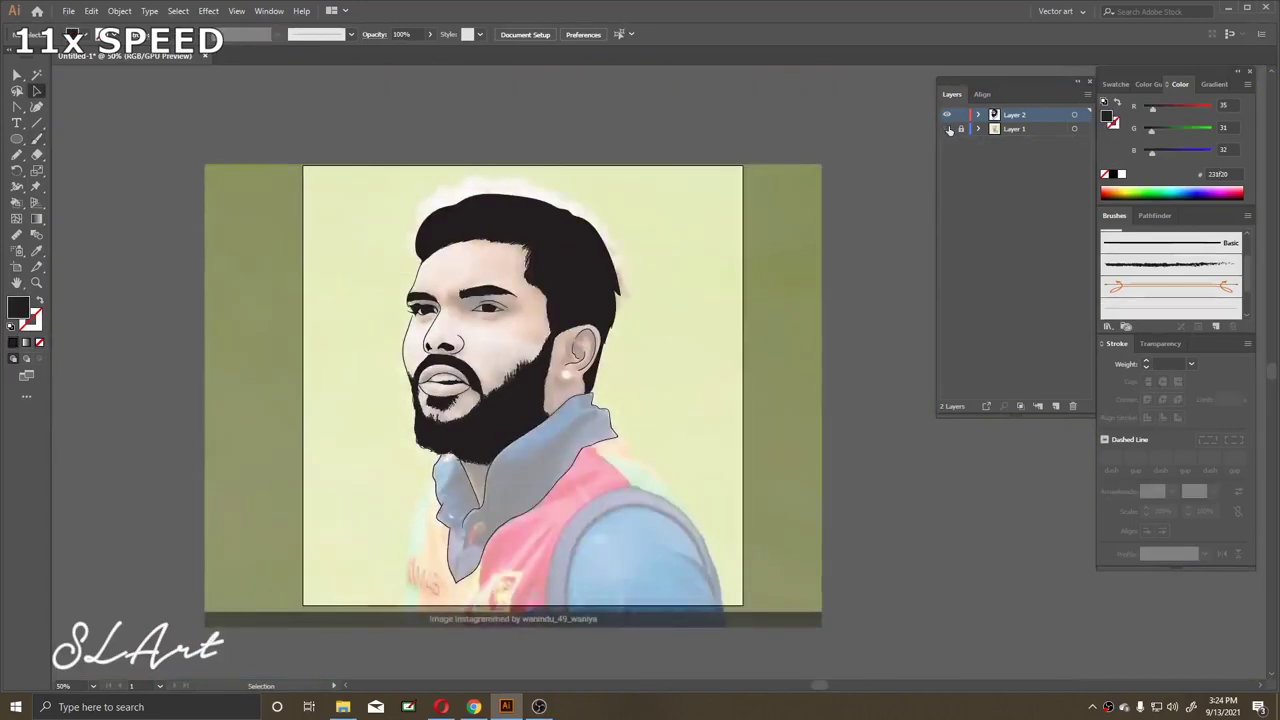
# Set the Paintbrush to the Touch Calligraphic Brush
pyautogui.scroll(5, 568, 373)
pyautogui.press('b')
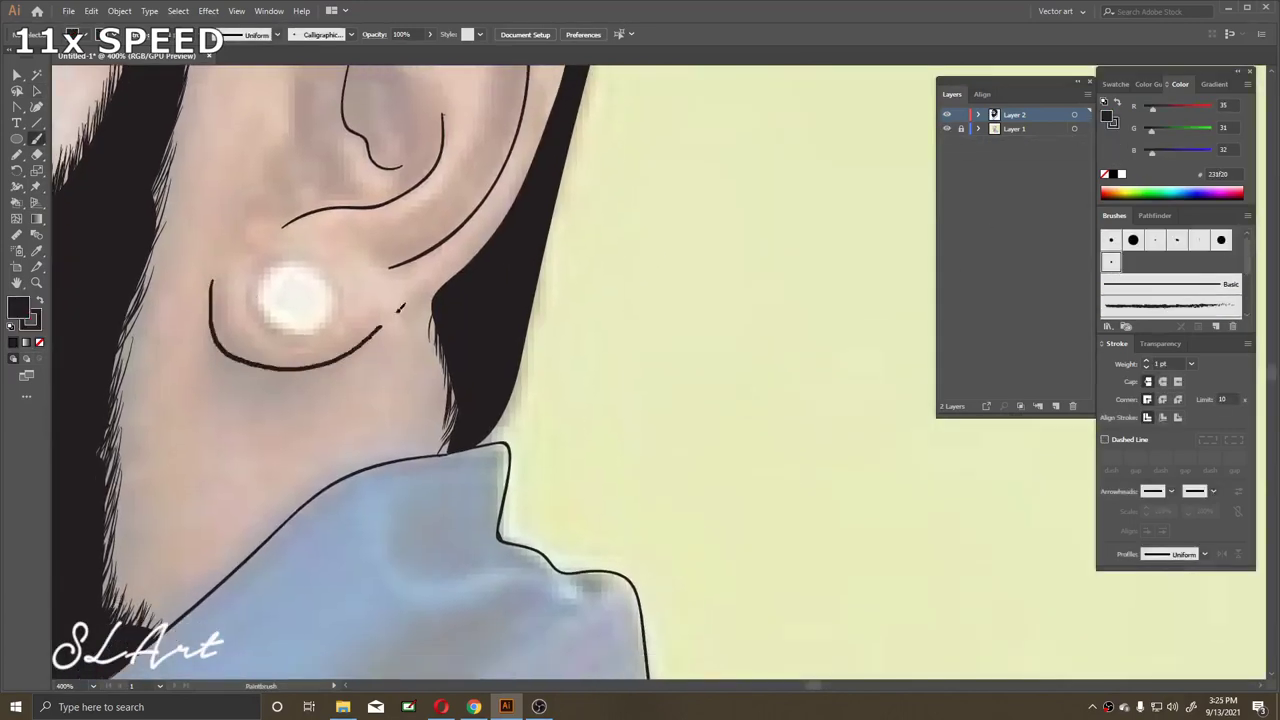
pyautogui.scroll(-3, 370, 335)
pyautogui.scroll(-3, 400, 300)
pyautogui.scroll(-2, 524, 244)
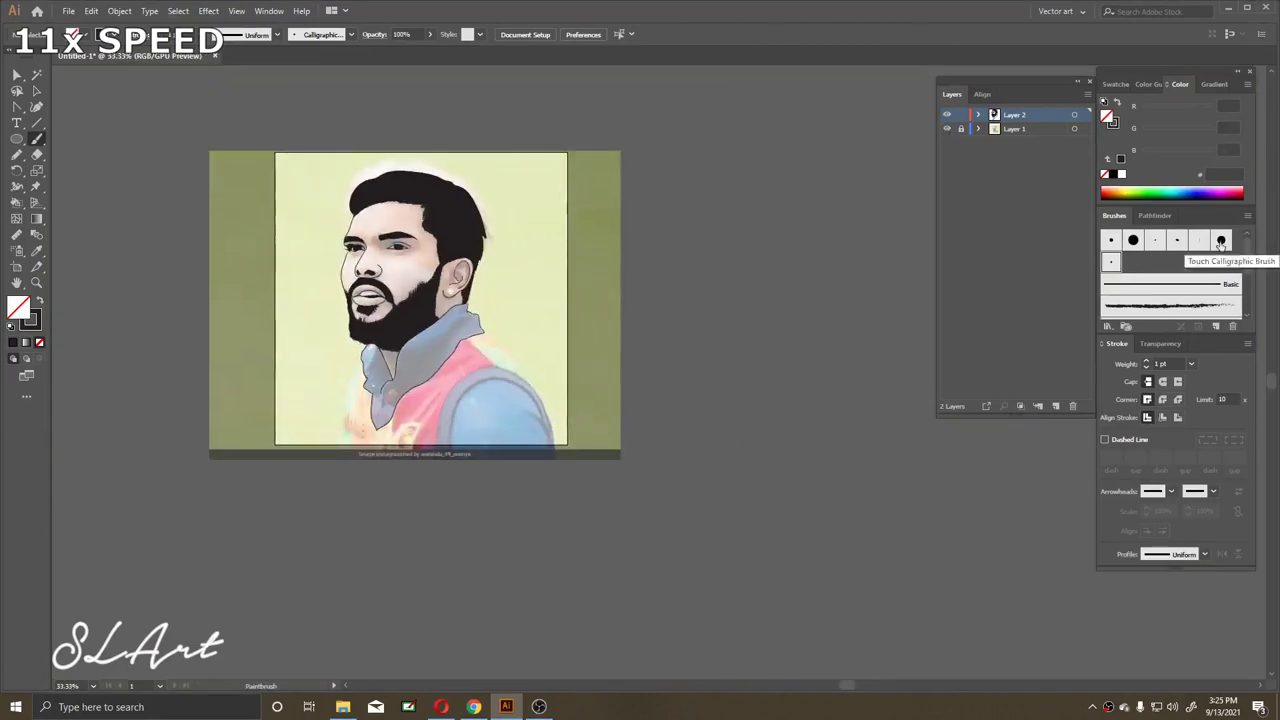
pyautogui.click(947, 129)
# Hide the reference photo, stroke the lower earlobe curve, and duplicate the tracing layer
pyautogui.scroll(15, 533, 254)
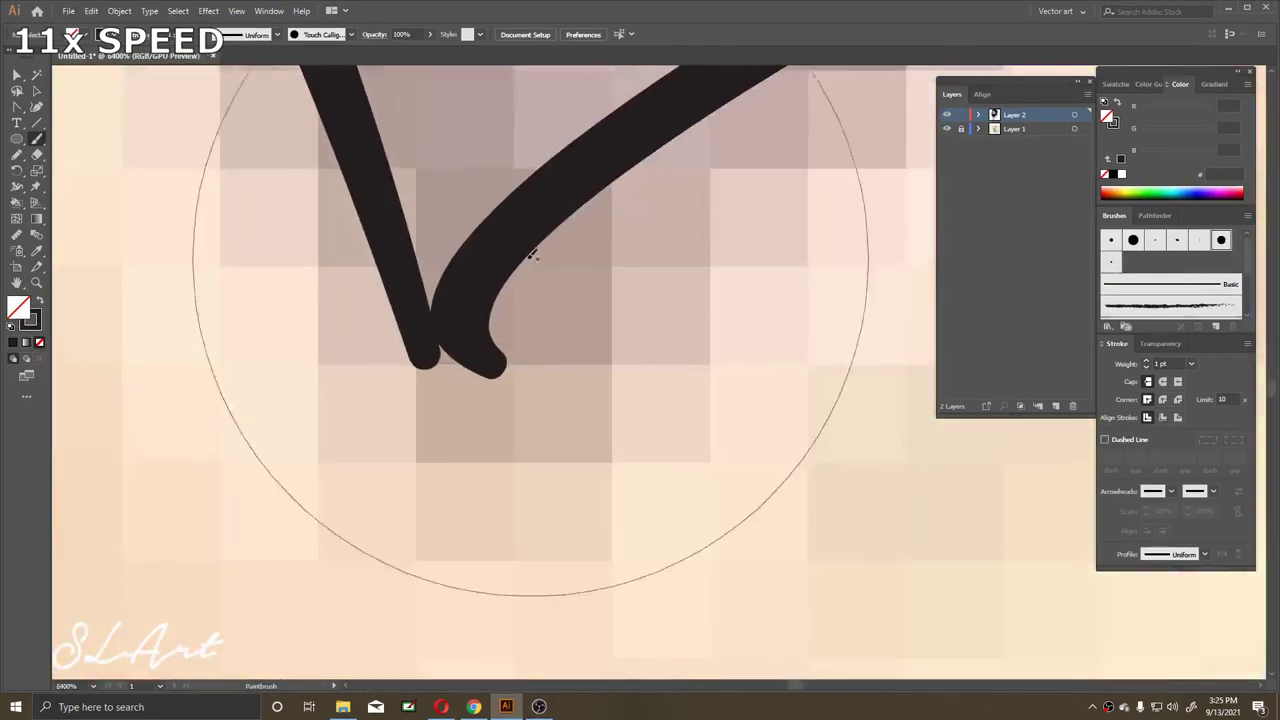
pyautogui.scroll(-6, 455, 461)
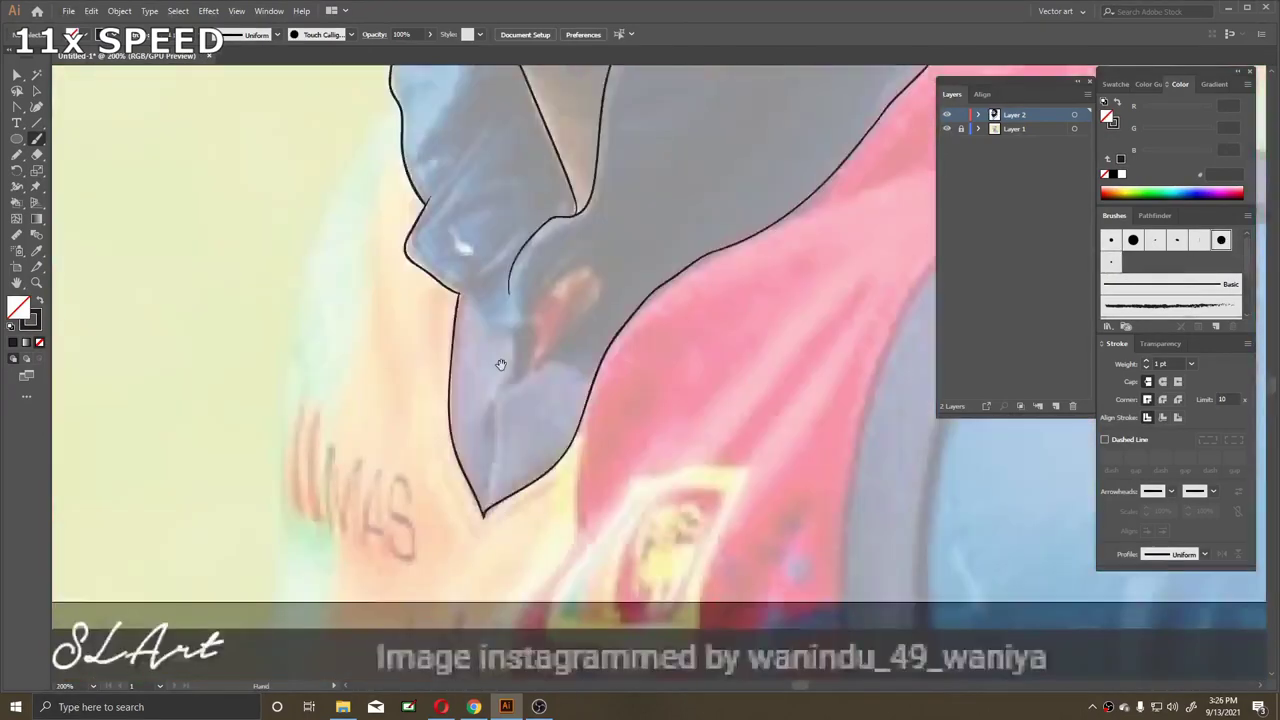
pyautogui.scroll(-3, 528, 333)
pyautogui.scroll(-3, 528, 333)
pyautogui.scroll(-1, 528, 333)
pyautogui.click(947, 129)
pyautogui.scroll(-2, 697, 306)
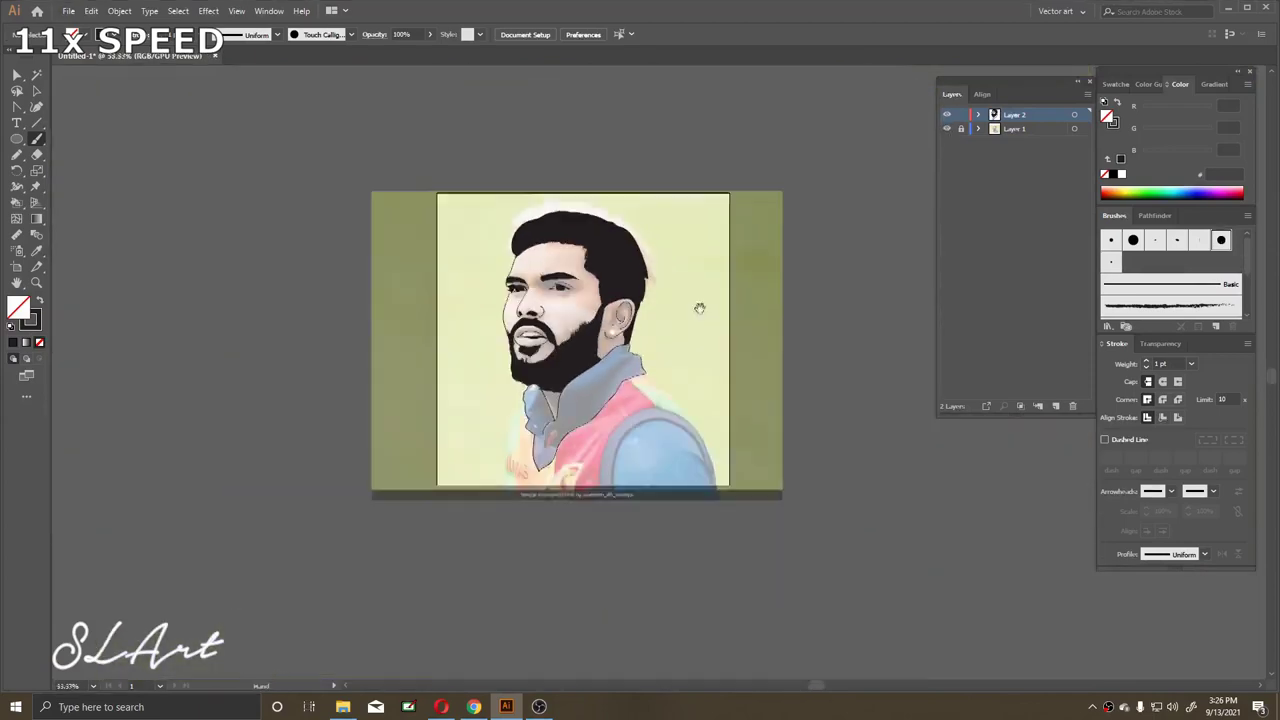
pyautogui.moveTo(1014, 115); pyautogui.dragTo(1038, 406)
pyautogui.click(119, 10)
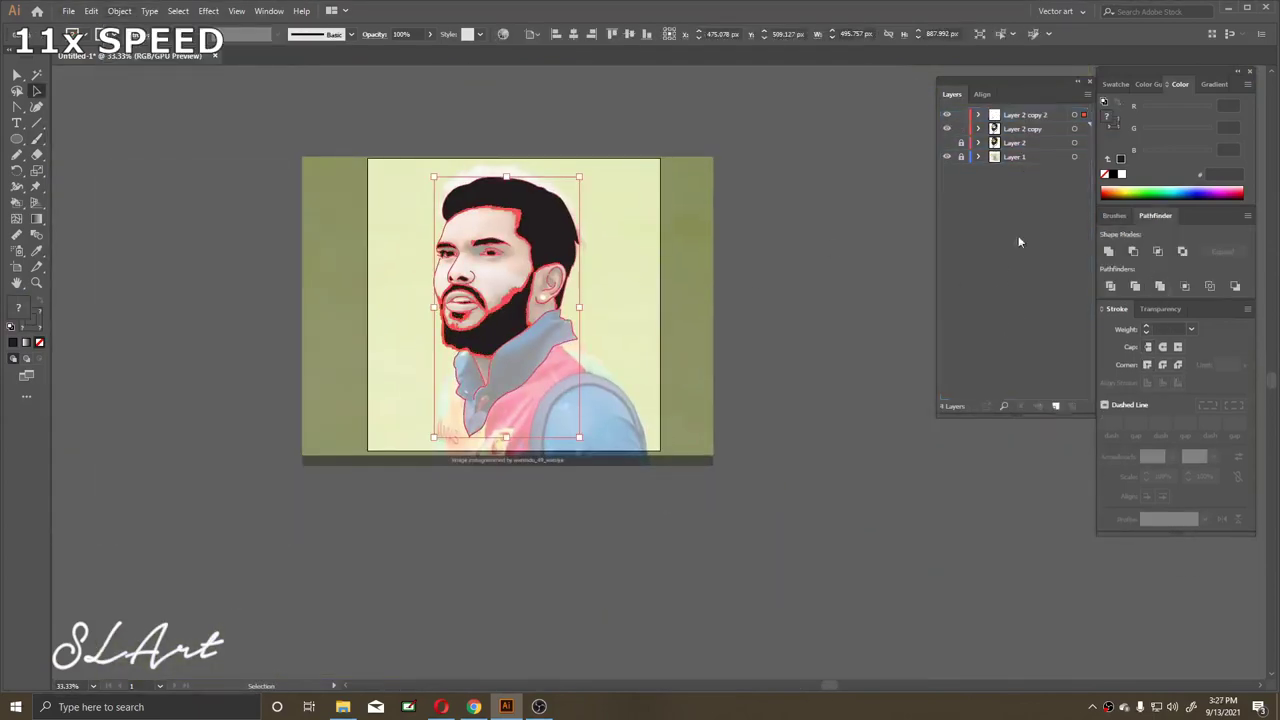
# Select the Layer 2 copy artwork and load the Skin Tones swatch library
pyautogui.click(1074, 129)
pyautogui.click(1116, 84)
pyautogui.click(1107, 197)
pyautogui.click(1150, 517)
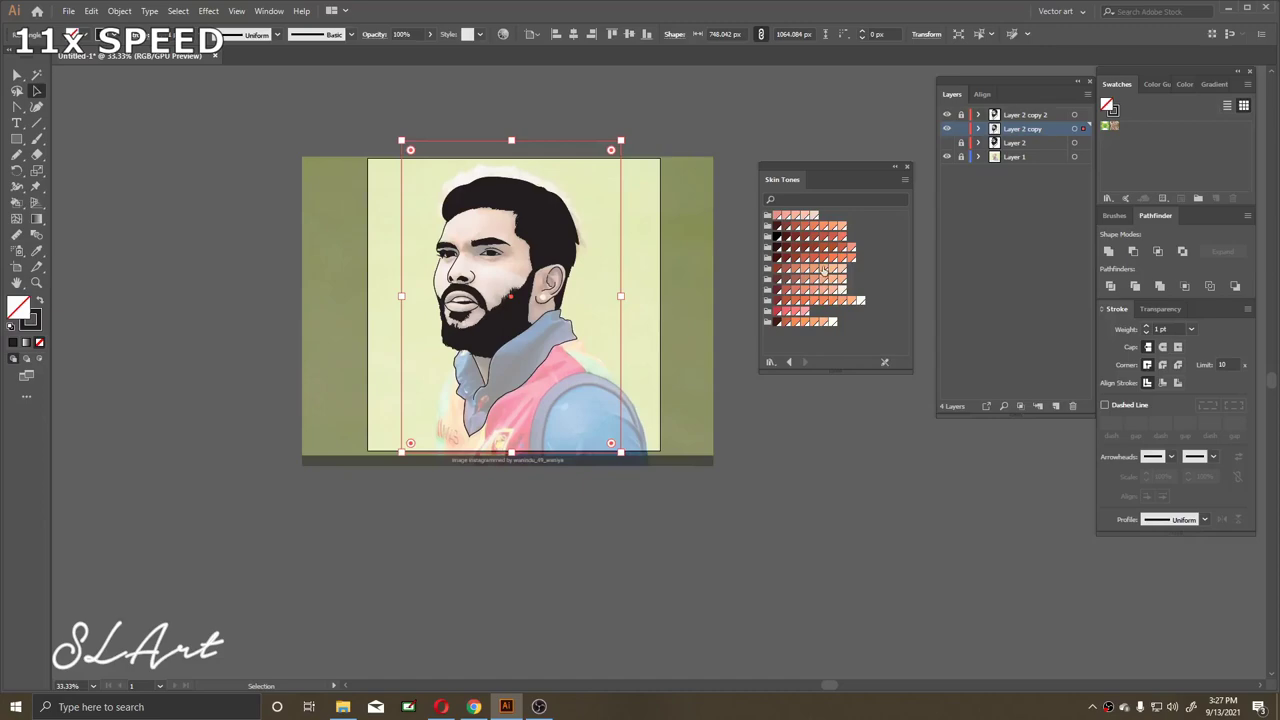
# Show the vector artwork again, then isolate and exit the Layer 2 copy portrait group
pyautogui.scroll(2, 603, 297)
pyautogui.click(947, 114)
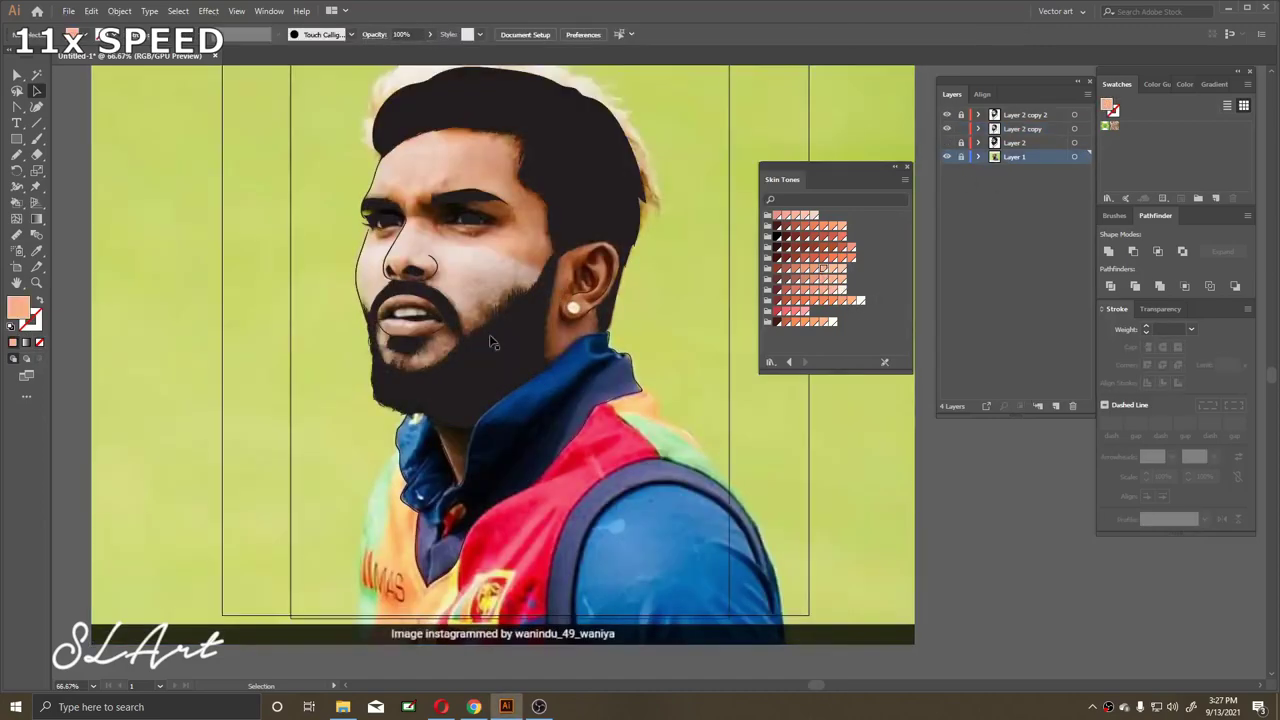
pyautogui.scroll(-2, 489, 334)
pyautogui.click(428, 181)
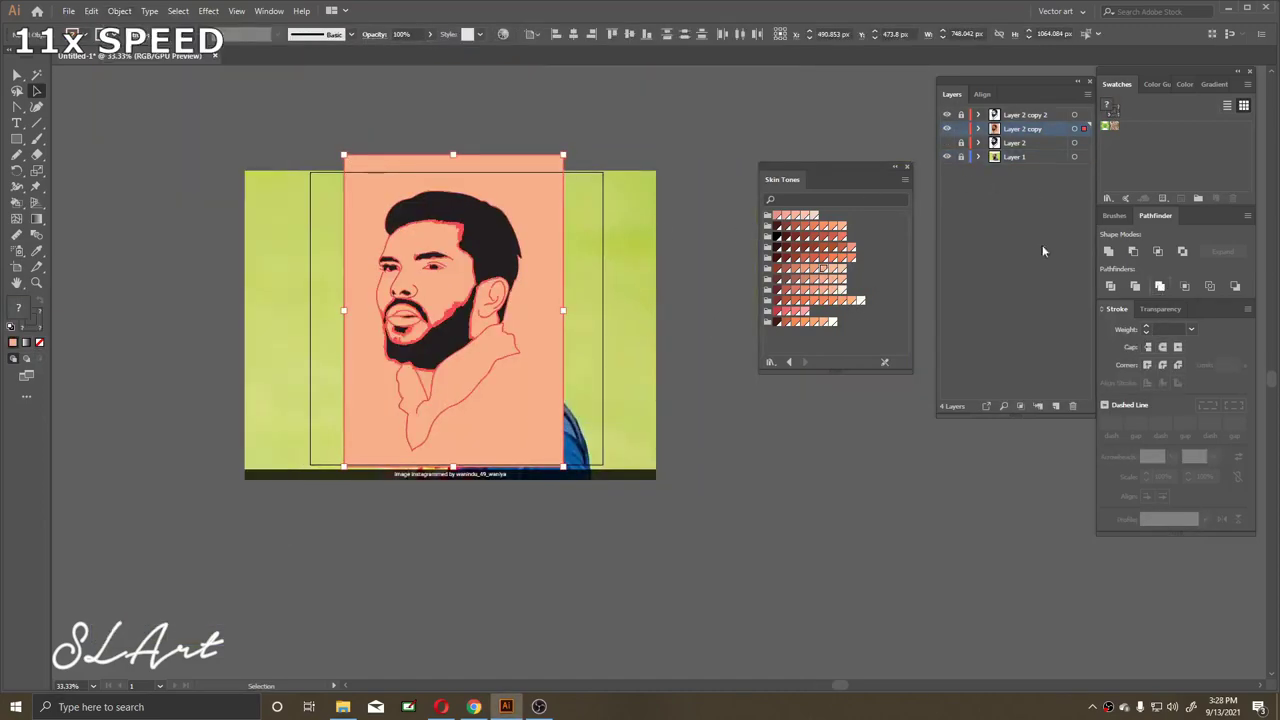
pyautogui.doubleClick(428, 181)
pyautogui.scroll(2, 436, 190)
pyautogui.scroll(-3, 502, 198)
pyautogui.press('Escape')
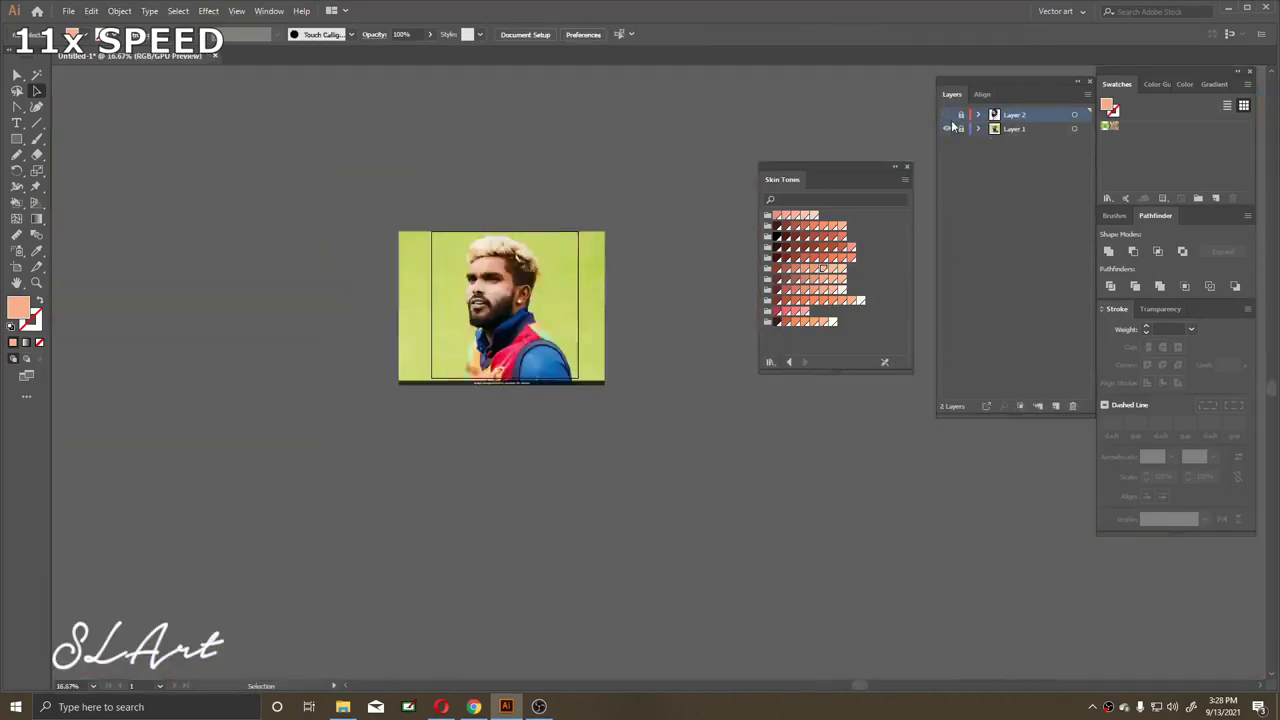
pyautogui.scroll(10, 640, 370)
# Swap fill and stroke colours on the Paintbrush and duplicate the traced artwork layer
pyautogui.press('b')
pyautogui.hotkey('shift', 'x')
pyautogui.scroll(-1, 640, 370)
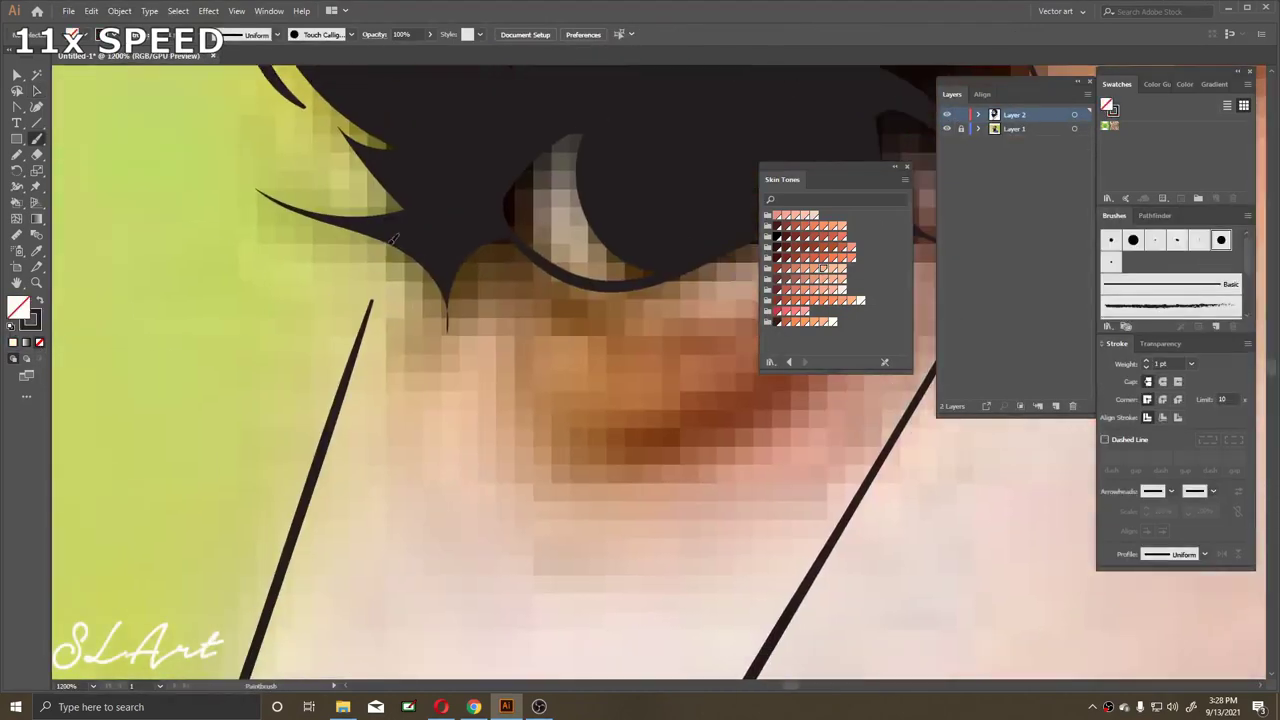
pyautogui.scroll(-1, 640, 370)
pyautogui.scroll(-3, 640, 370)
pyautogui.scroll(-5, 640, 370)
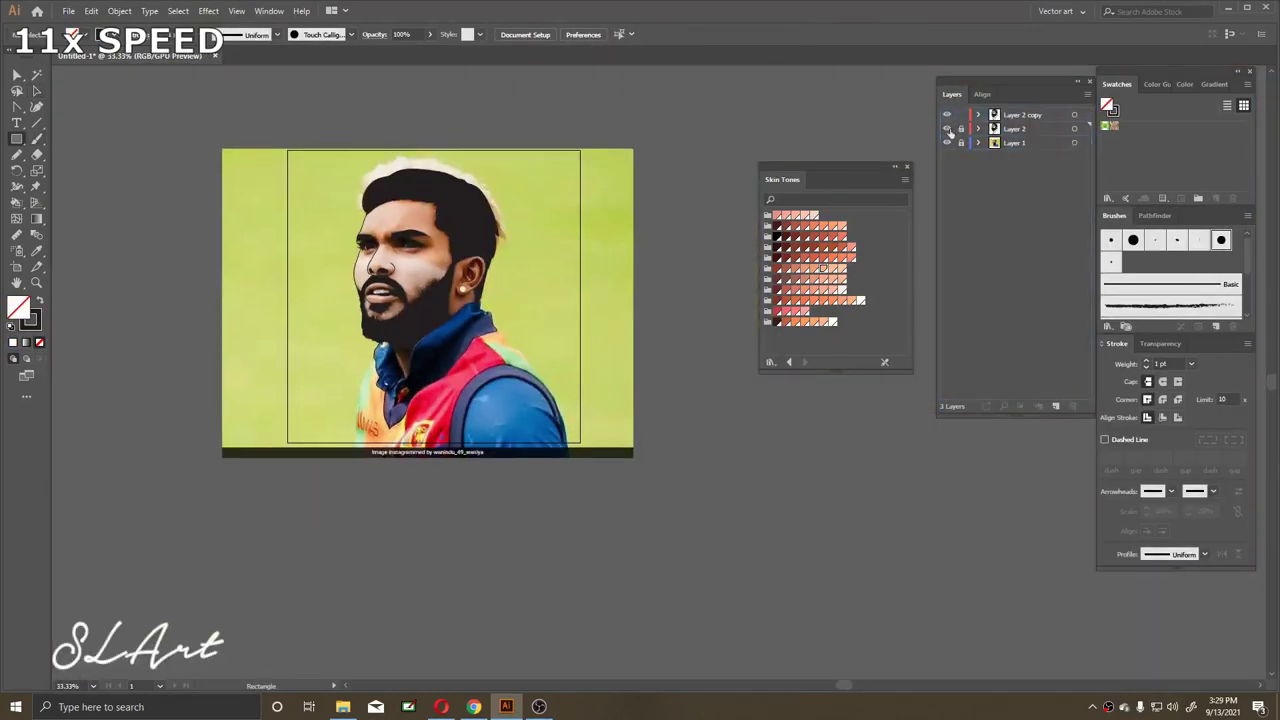
pyautogui.click(119, 10)
# Draw a rectangle over the portrait, isolate the group, and edit the scarf's fill colour
pyautogui.click(1154, 215)
pyautogui.moveTo(1022, 128); pyautogui.dragTo(1055, 406)
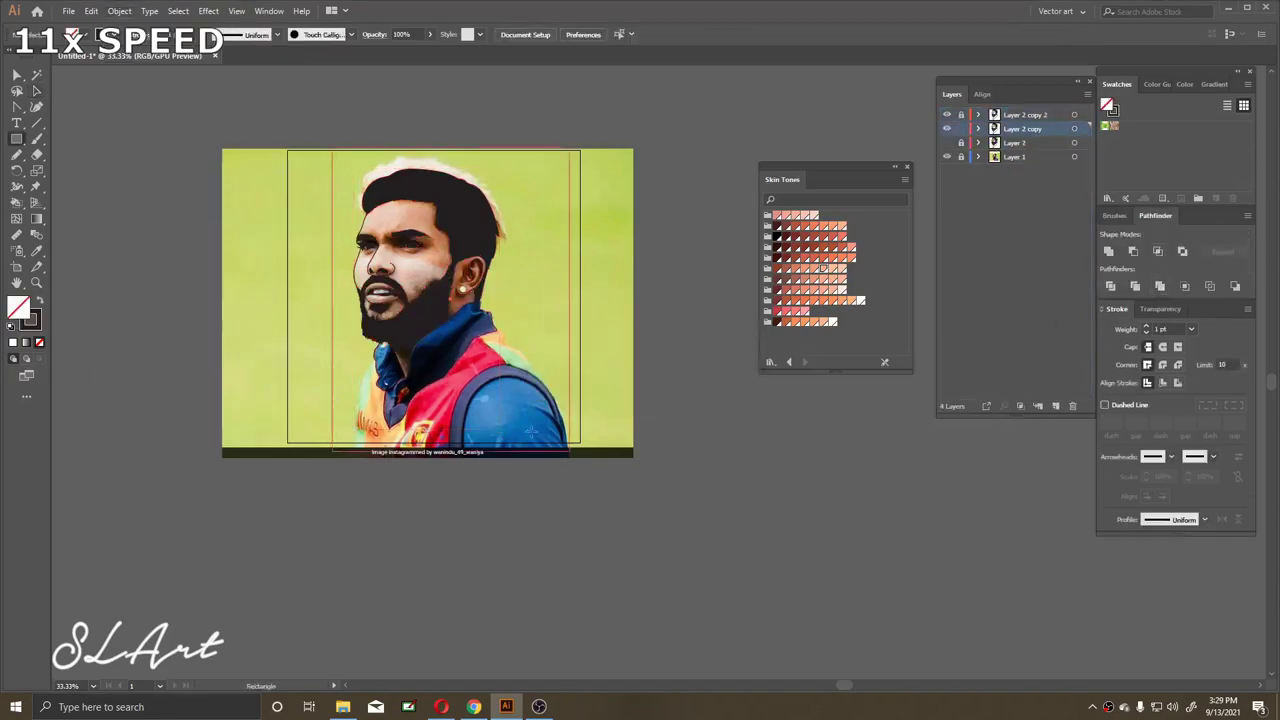
pyautogui.rightClick(531, 203)
pyautogui.click(545, 260)
pyautogui.doubleClick(517, 200)
pyautogui.doubleClick(18, 308)
# Apply the deep blue fill to the scarf
pyautogui.click(1091, 148)
pyautogui.scroll(5, 497, 320)
pyautogui.scroll(-2, 497, 320)
# Fill the eye whites with pale lavender
pyautogui.click(310, 297)
pyautogui.doubleClick(18, 308)
pyautogui.click(797, 155)
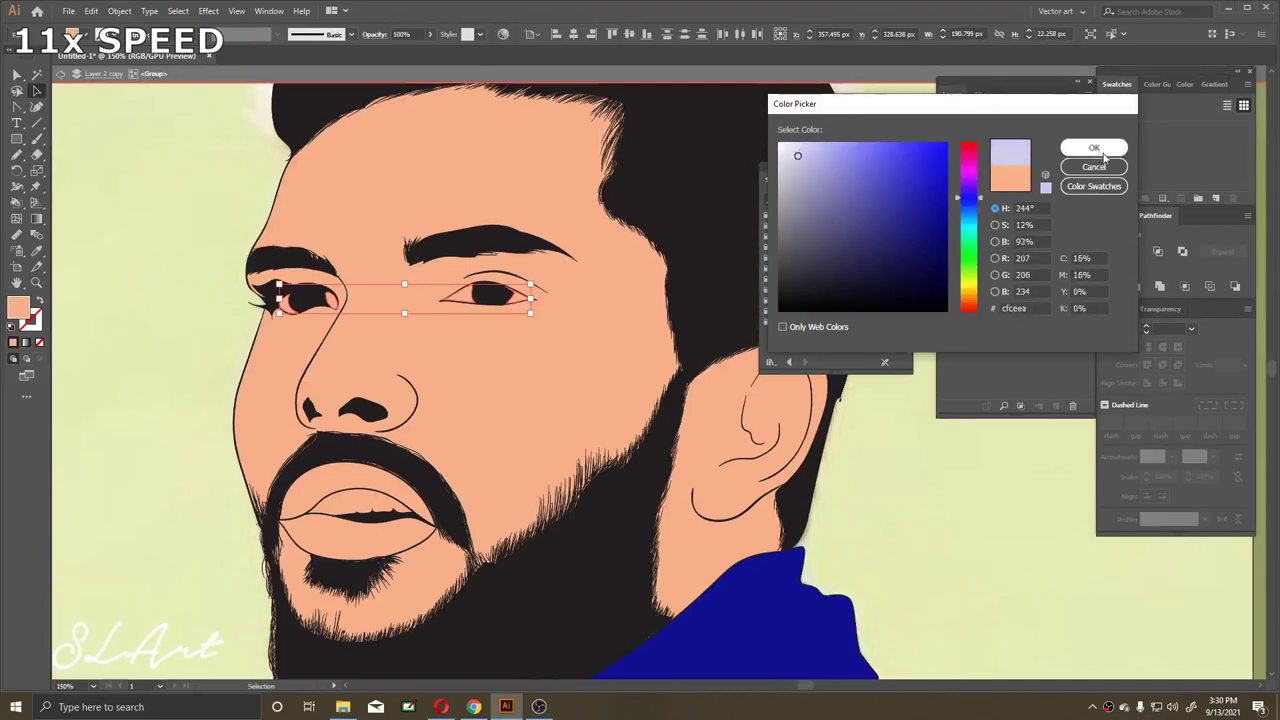
pyautogui.click(1094, 147)
pyautogui.scroll(-2, 497, 320)
# Fill the lips with dark mauve
pyautogui.click(422, 318)
pyautogui.doubleClick(18, 308)
pyautogui.click(836, 247)
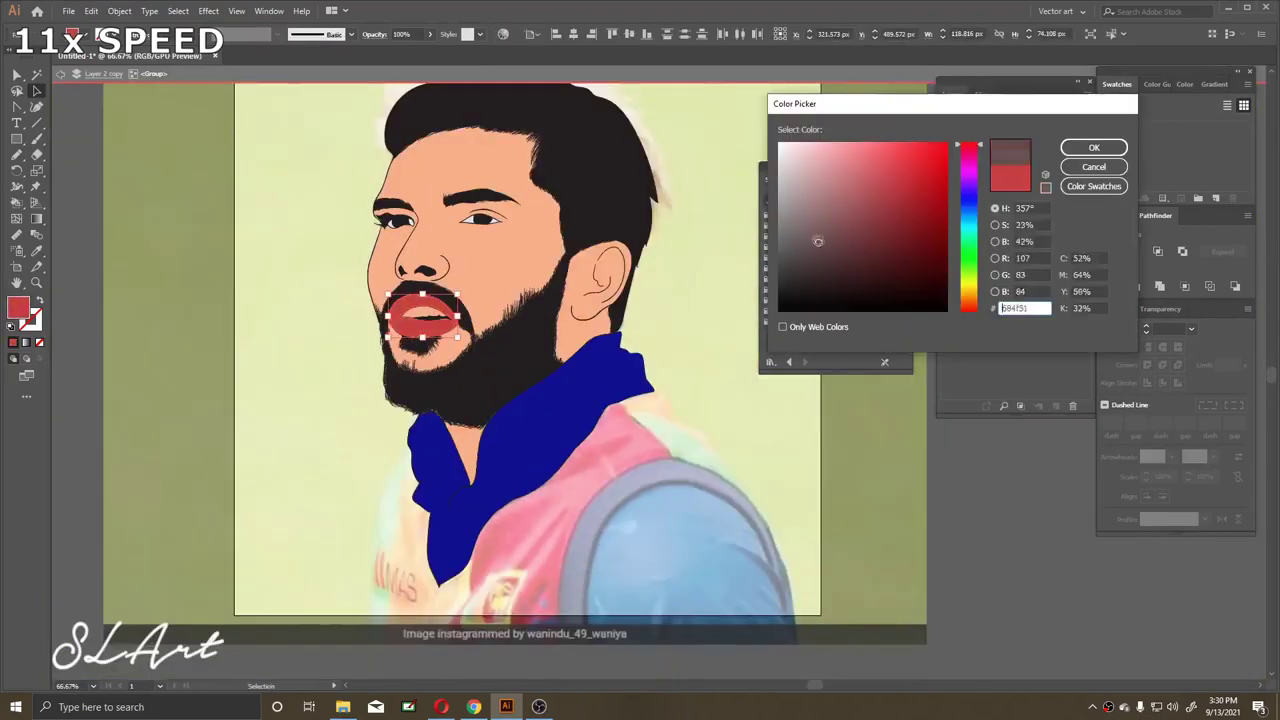
pyautogui.click(1094, 147)
pyautogui.scroll(2, 430, 330)
# Fill the teeth with light cream
pyautogui.click(425, 318)
pyautogui.doubleClick(18, 308)
pyautogui.click(1094, 147)
pyautogui.scroll(-2, 497, 320)
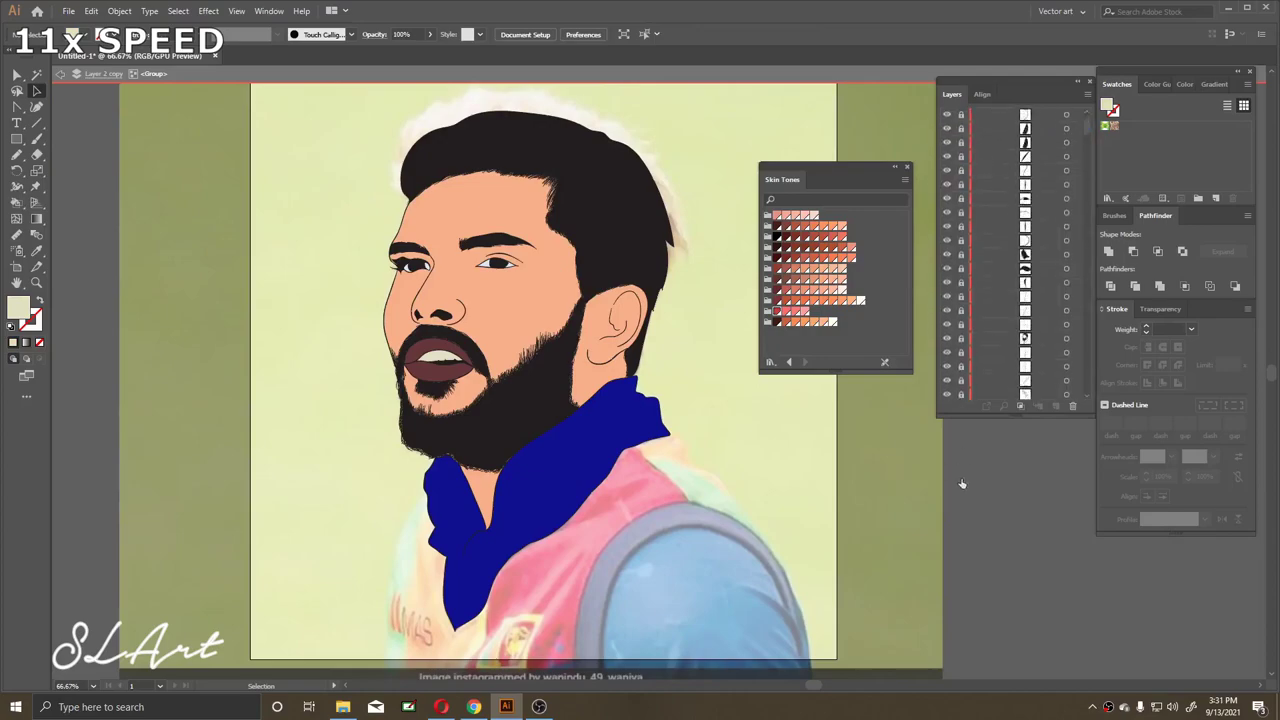
pyautogui.scroll(3, 451, 337)
pyautogui.scroll(2, 451, 337)
# Hide the traced artwork to reveal the photo and add Layer 5 for shading
pyautogui.click(366, 240)
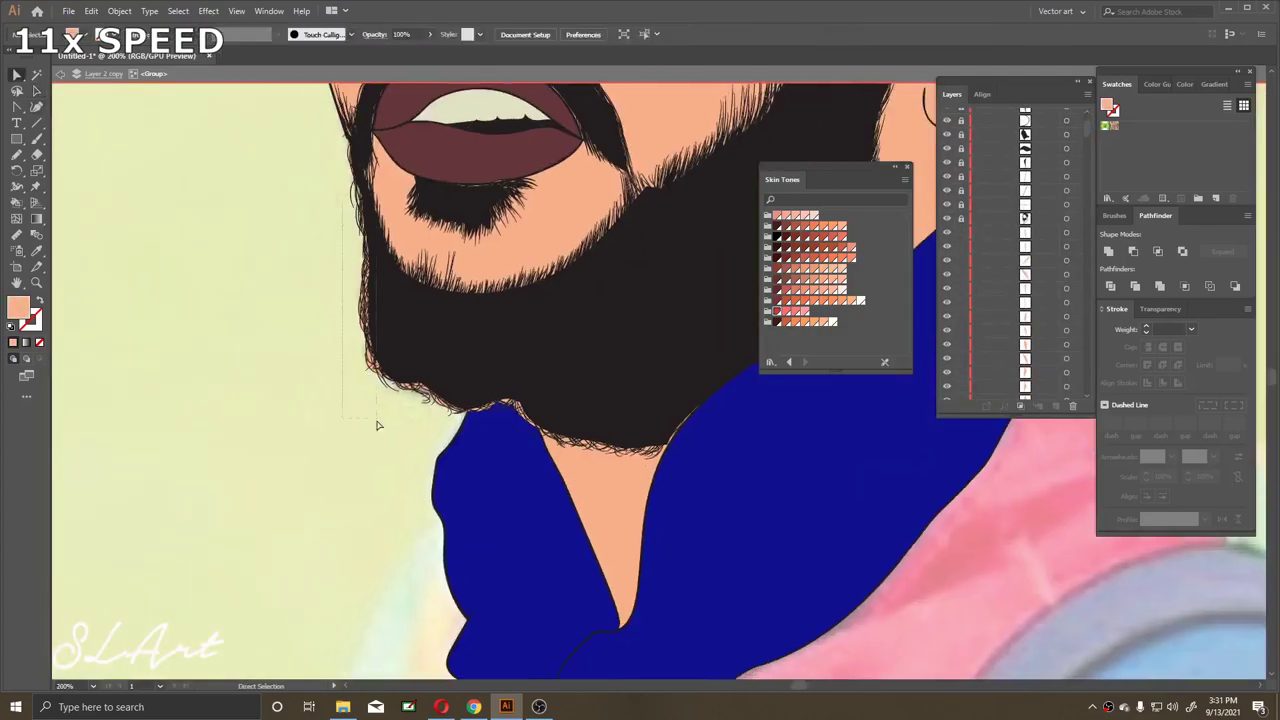
pyautogui.scroll(-2, 378, 425)
pyautogui.scroll(2, 378, 400)
pyautogui.scroll(-2, 418, 257)
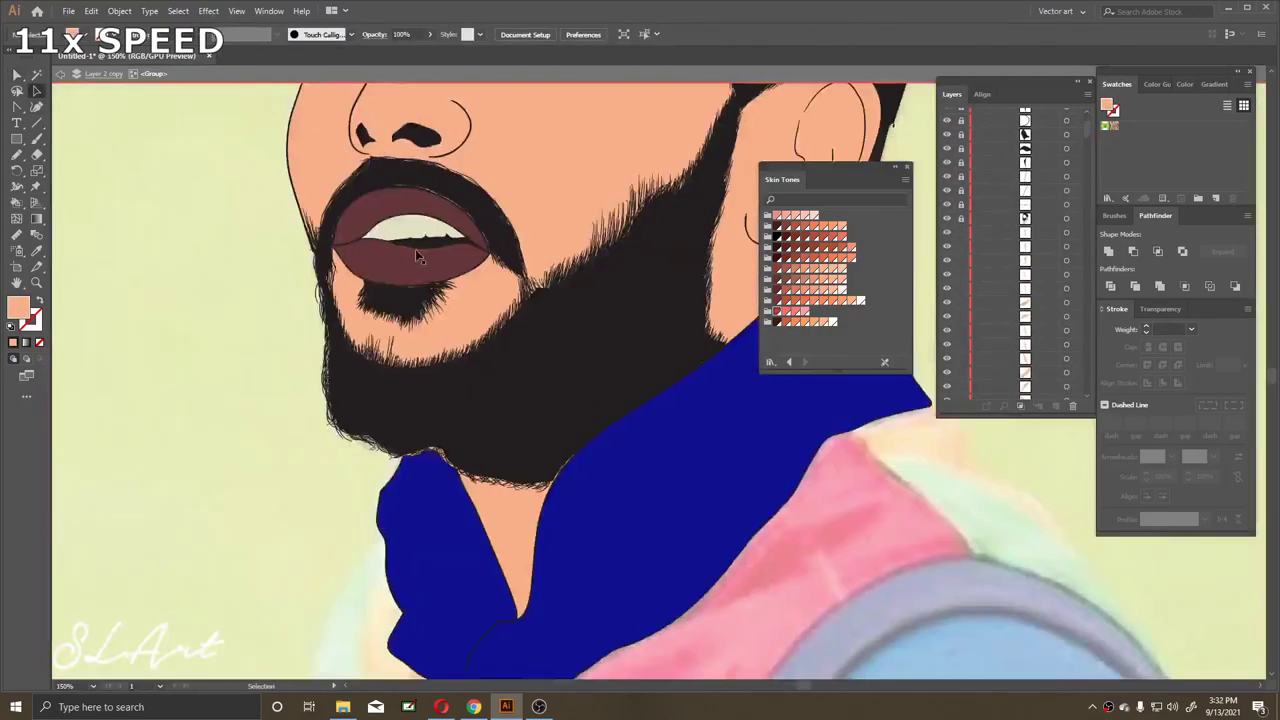
pyautogui.scroll(-3, 415, 249)
pyautogui.click(994, 129)
pyautogui.click(946, 143)
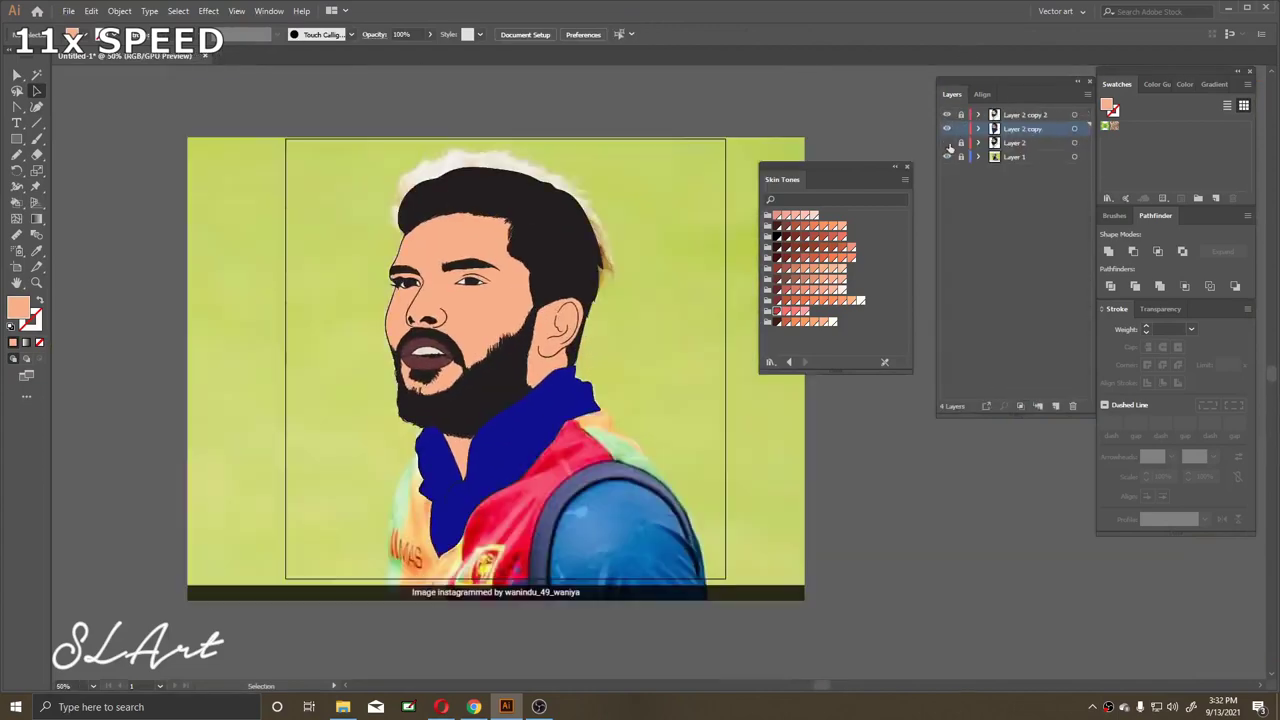
pyautogui.scroll(5, 416, 285)
# Draw closed dark red shadow shapes around the eye and on the eyebrow
pyautogui.moveTo(482, 280)
pyautogui.mouseDown()
pyautogui.moveTo(453, 353)
pyautogui.moveTo(153, 393)
pyautogui.mouseUp()
pyautogui.moveTo(387, 278); pyautogui.dragTo(340, 360)
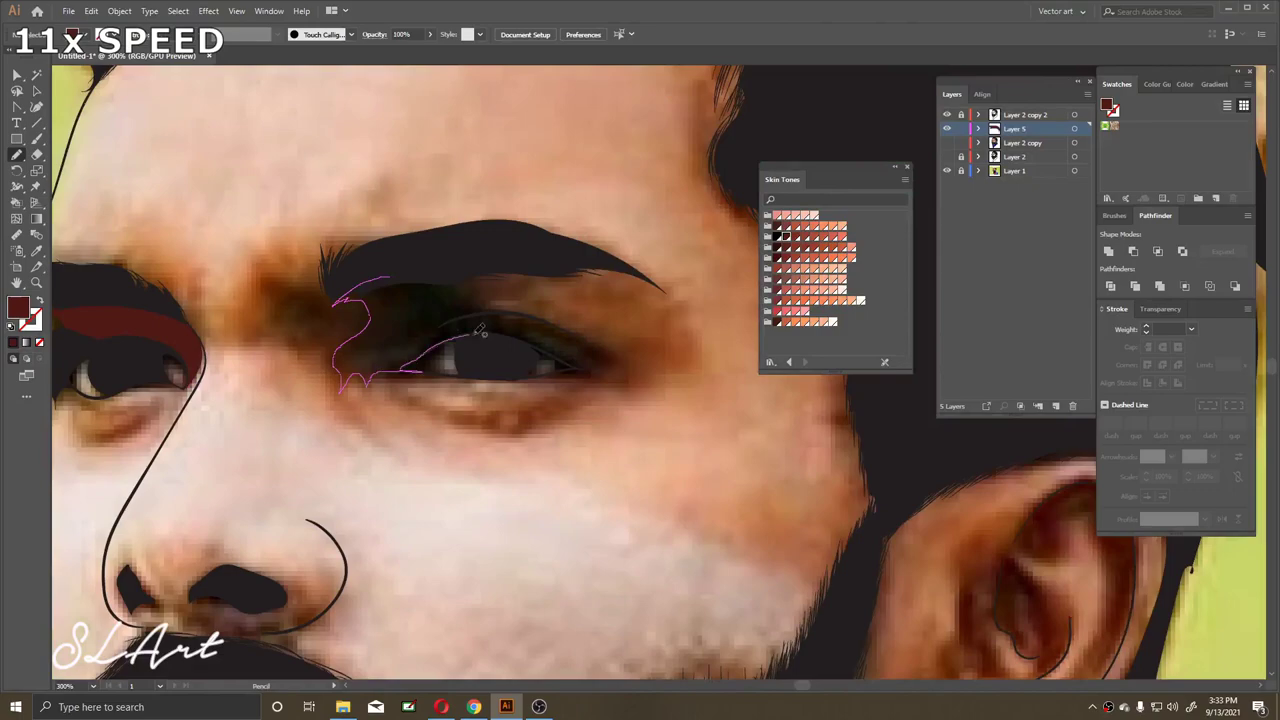
pyautogui.moveTo(618, 355); pyautogui.dragTo(600, 360)
pyautogui.hotkey('ctrl', '0')
pyautogui.scroll(5, 330, 260)
pyautogui.moveTo(430, 255)
pyautogui.mouseDown()
pyautogui.moveTo(335, 268)
pyautogui.moveTo(410, 340)
pyautogui.mouseUp()
pyautogui.keyDown('alt'); pyautogui.scroll(-3, 443, 266); pyautogui.keyUp('alt')
pyautogui.keyDown('alt'); pyautogui.scroll(2, 408, 277); pyautogui.keyUp('alt')
pyautogui.scroll(-2, 514, 260)
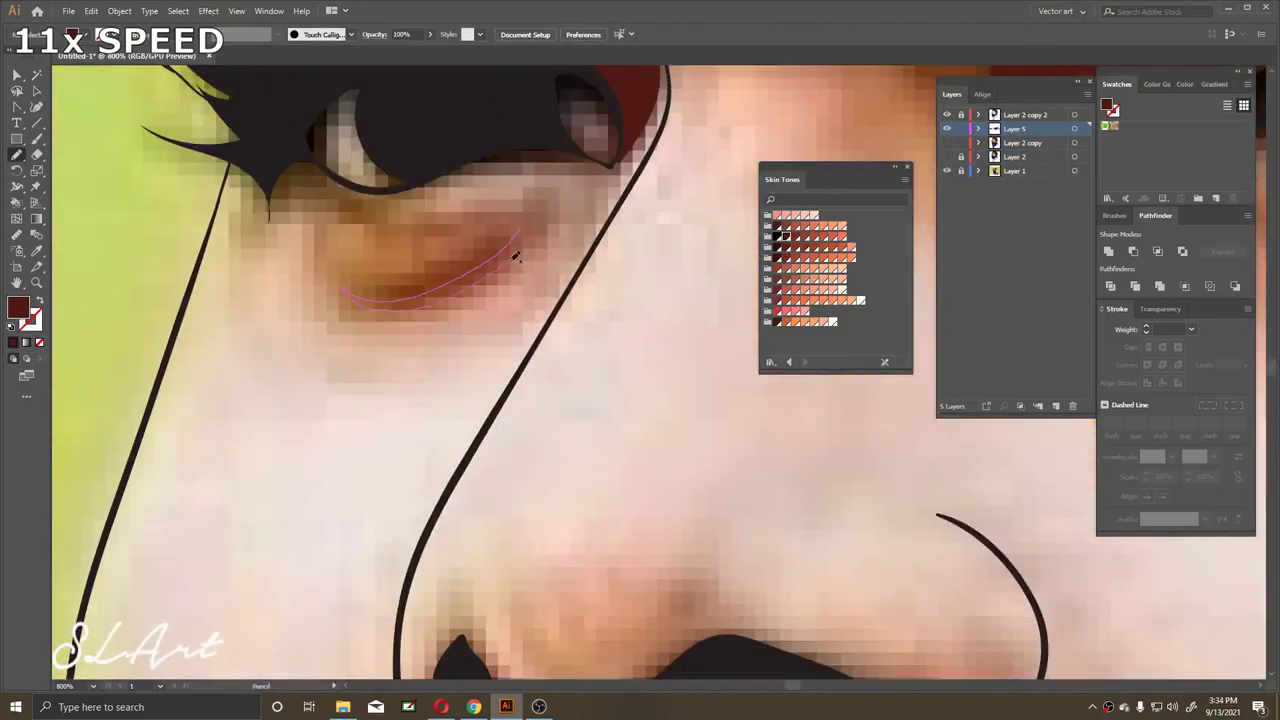
pyautogui.keyDown('alt'); pyautogui.scroll(-3, 708, 275); pyautogui.keyUp('alt')
pyautogui.keyDown('alt'); pyautogui.scroll(3, 446, 250); pyautogui.keyUp('alt')
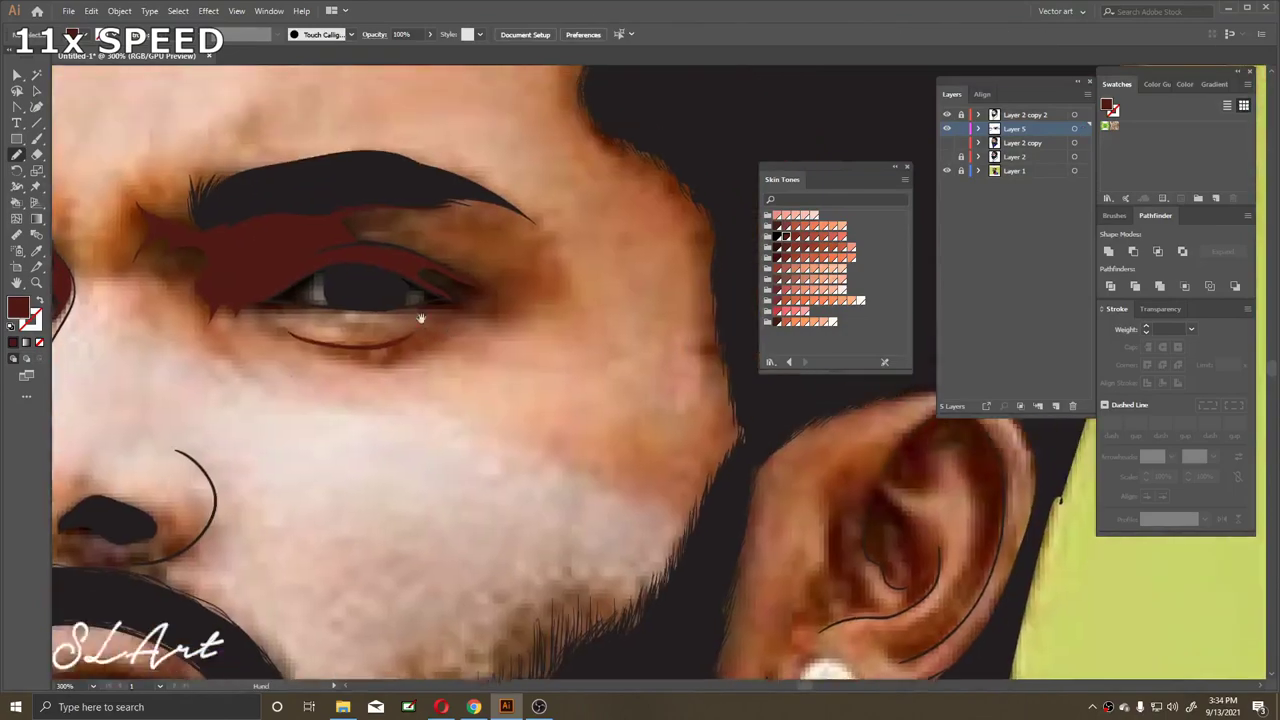
# Draw dark red shading inside the ear, along its top, under the earring and on the earlobe
pyautogui.moveTo(900, 480)
pyautogui.mouseDown()
pyautogui.moveTo(393, 258)
pyautogui.moveTo(351, 264)
pyautogui.mouseUp()
pyautogui.moveTo(383, 225); pyautogui.dragTo(424, 312)
pyautogui.scroll(3, 390, 345)
pyautogui.moveTo(490, 200); pyautogui.dragTo(428, 235)
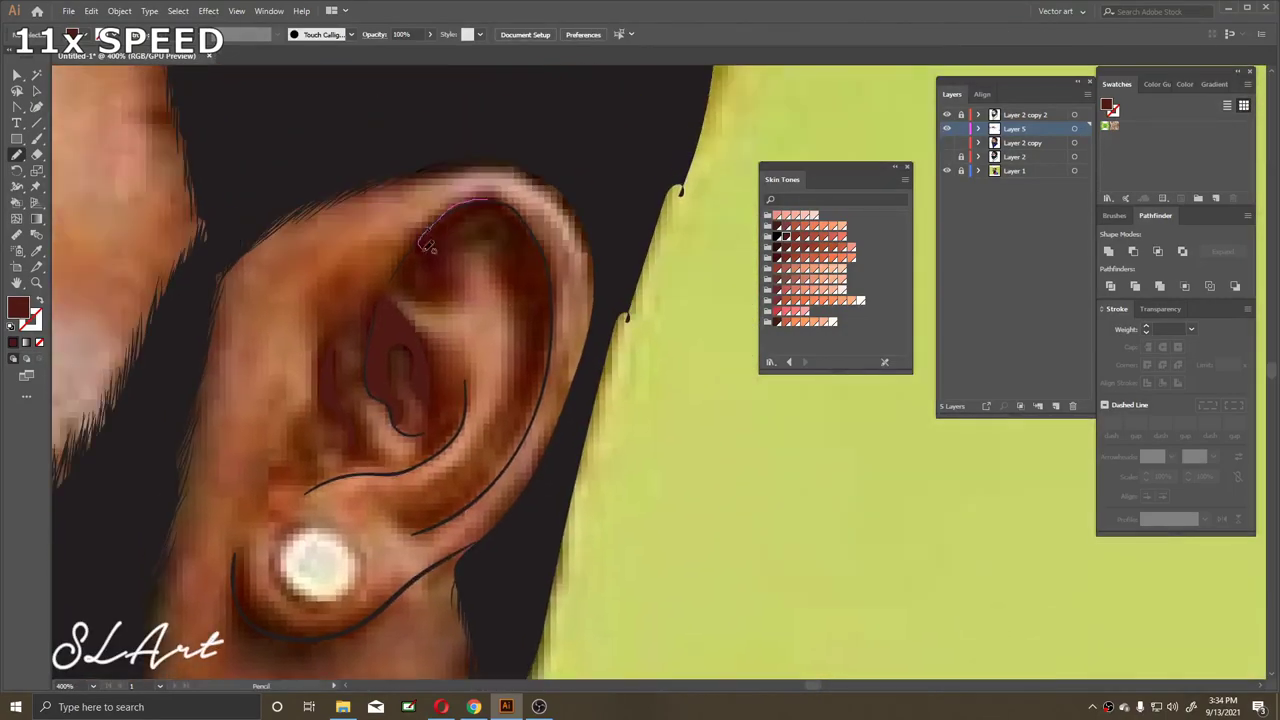
pyautogui.scroll(2, 540, 352)
pyautogui.moveTo(240, 238); pyautogui.dragTo(288, 398)
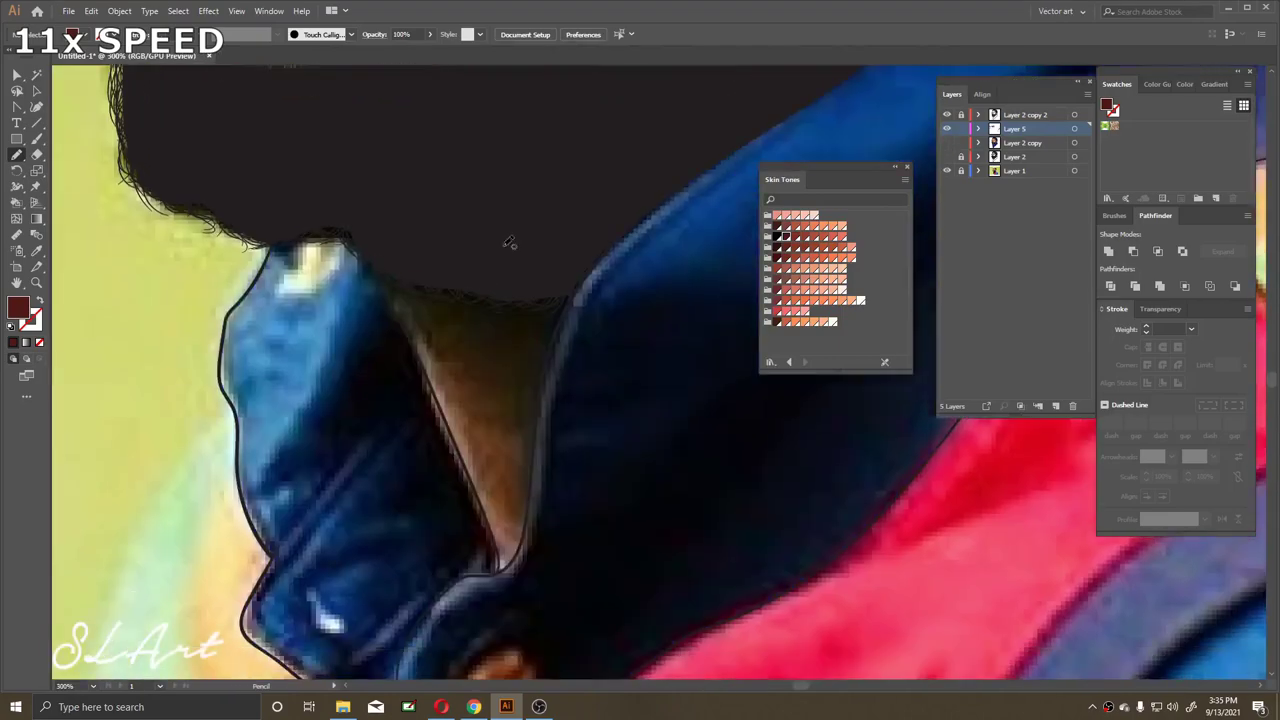
pyautogui.moveTo(483, 273); pyautogui.dragTo(433, 342)
pyautogui.moveTo(538, 408); pyautogui.dragTo(485, 275)
pyautogui.hotkey('ctrl', '0')
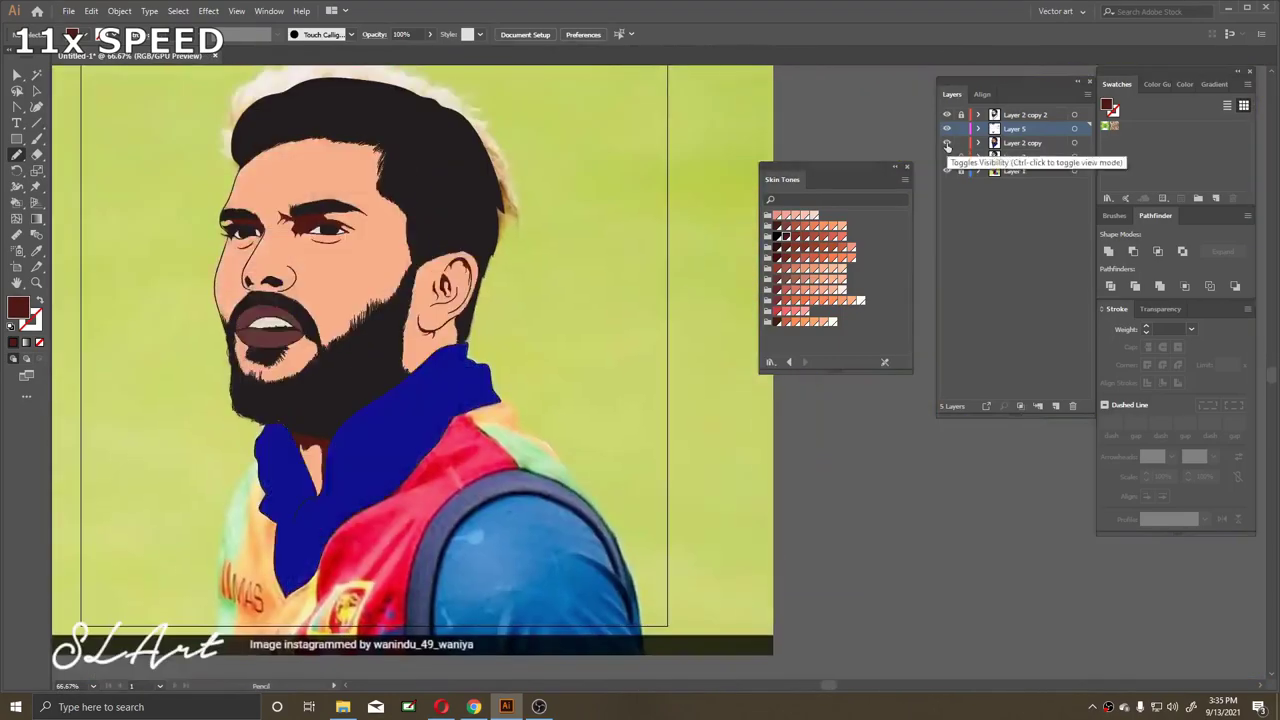
# Pick a reddish-brown skin tone, hide the Layer 2 copy, and make Layer 6 active
pyautogui.click(776, 268)
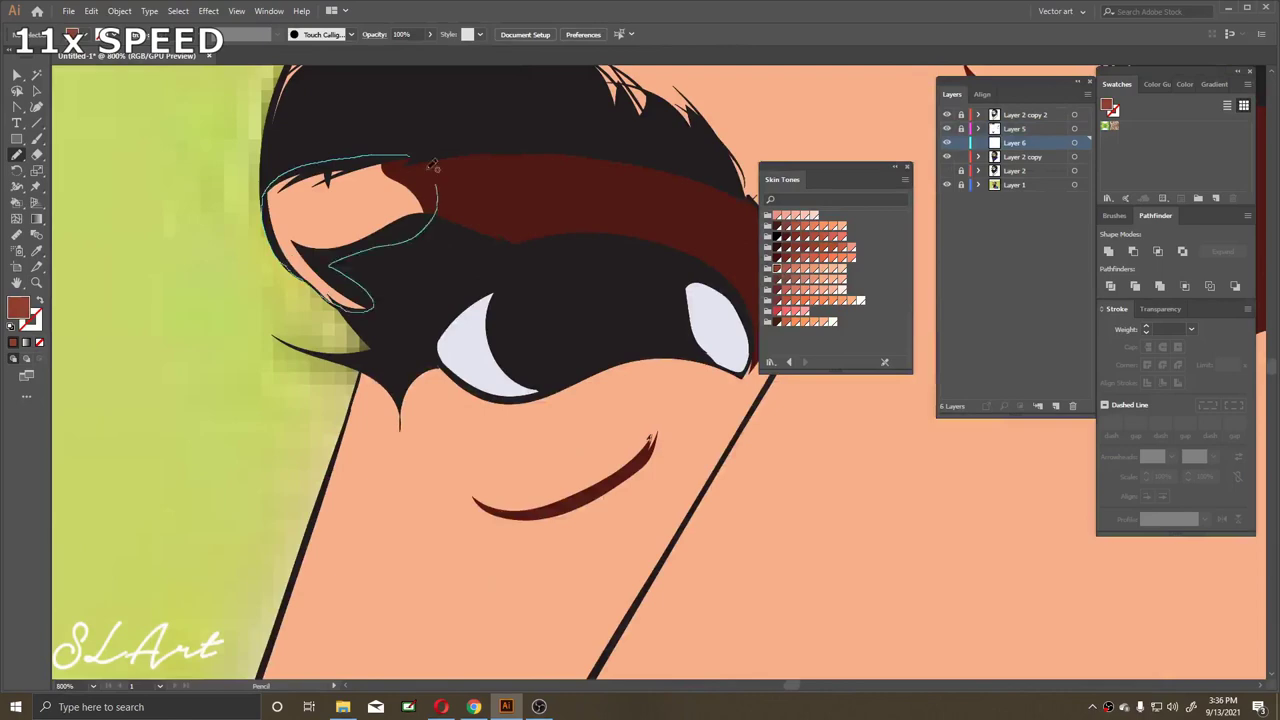
pyautogui.hotkey('ctrl', '-')
pyautogui.hotkey('ctrl', '-')
pyautogui.click(1074, 157)
pyautogui.click(947, 157)
pyautogui.hotkey('ctrl', '-')
pyautogui.hotkey('ctrl', '-')
pyautogui.scroll(4, 441, 262)
pyautogui.click(1014, 143)
# Draw reddish-brown shading shapes over both eyebrows and under the eye
pyautogui.hscroll(5, 345, 308)
pyautogui.moveTo(465, 265); pyautogui.dragTo(403, 272)
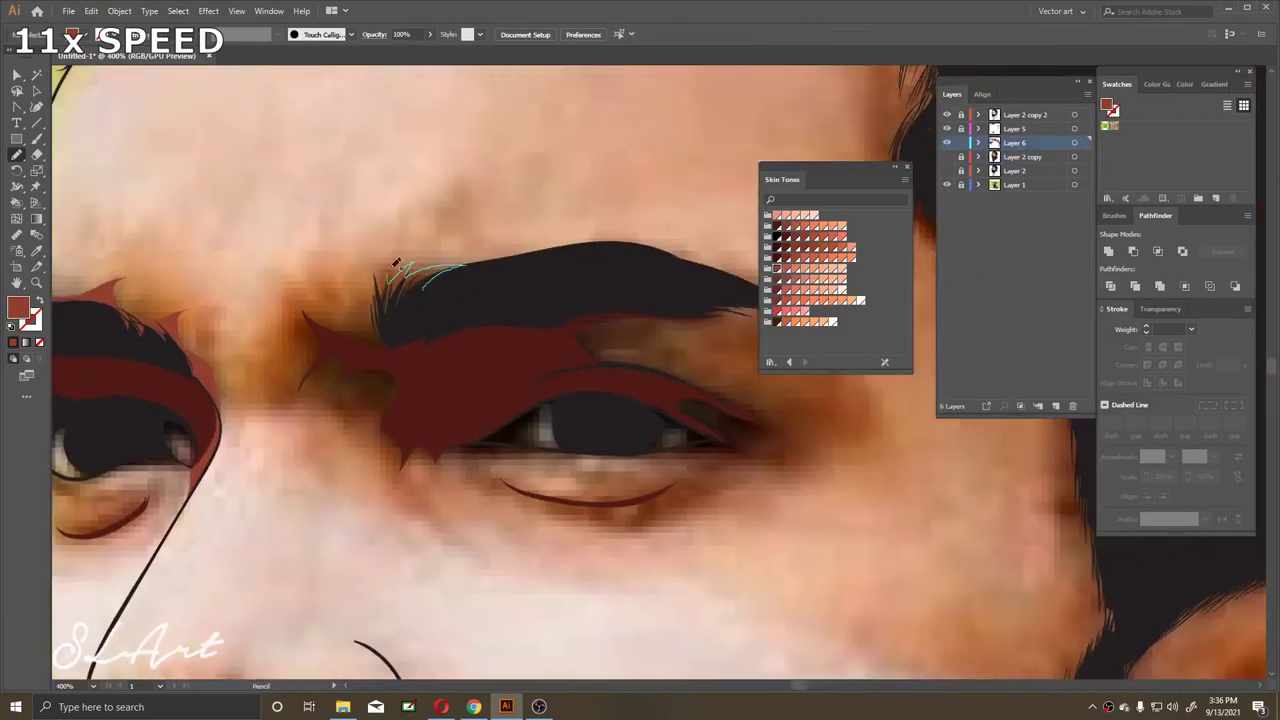
pyautogui.moveTo(342, 403); pyautogui.dragTo(416, 452)
pyautogui.hscroll(3, 416, 452)
pyautogui.scroll(-2, 416, 452)
pyautogui.moveTo(645, 260); pyautogui.dragTo(563, 245)
pyautogui.moveTo(466, 378); pyautogui.dragTo(468, 379)
pyautogui.hscroll(3, 468, 379)
pyautogui.scroll(-2, 468, 379)
pyautogui.moveTo(458, 336); pyautogui.dragTo(443, 366)
pyautogui.hotkey('ctrl', '0')
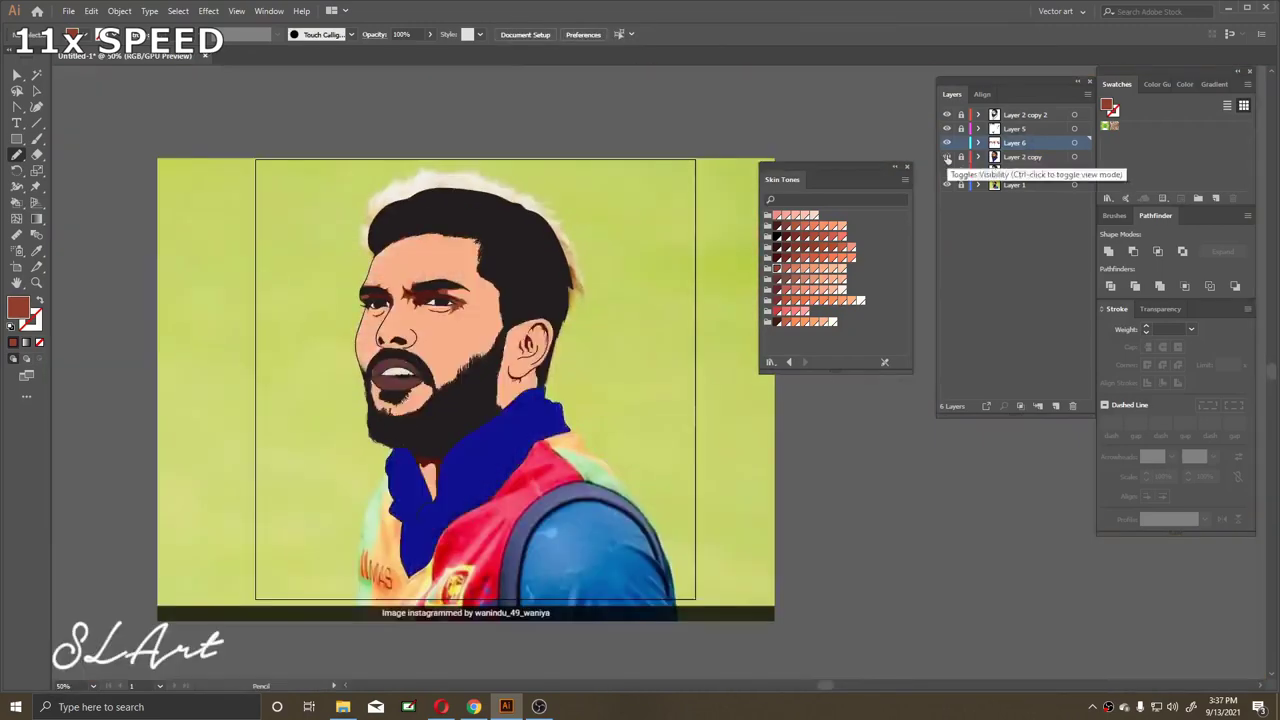
# Draw reddish-brown shading inside the ear, along its outer edge and beside the earring
pyautogui.scroll(5, 430, 233)
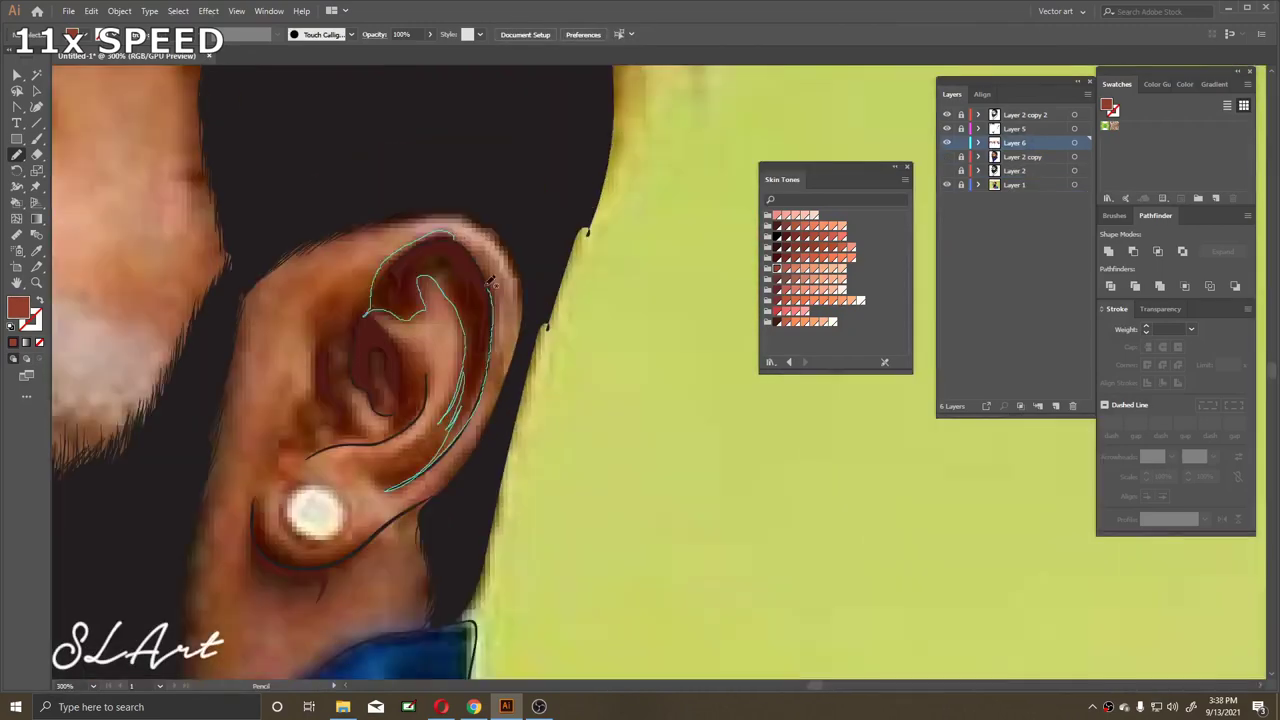
pyautogui.moveTo(490, 283); pyautogui.dragTo(490, 283)
pyautogui.scroll(-3, 490, 283)
pyautogui.moveTo(476, 279); pyautogui.dragTo(420, 342)
pyautogui.moveTo(542, 260); pyautogui.dragTo(443, 388)
pyautogui.scroll(3, 438, 262)
pyautogui.scroll(-3, 527, 372)
pyautogui.moveTo(393, 256)
pyautogui.mouseDown()
pyautogui.moveTo(379, 335)
pyautogui.moveTo(353, 329)
pyautogui.mouseUp()
pyautogui.scroll(-3, 458, 214)
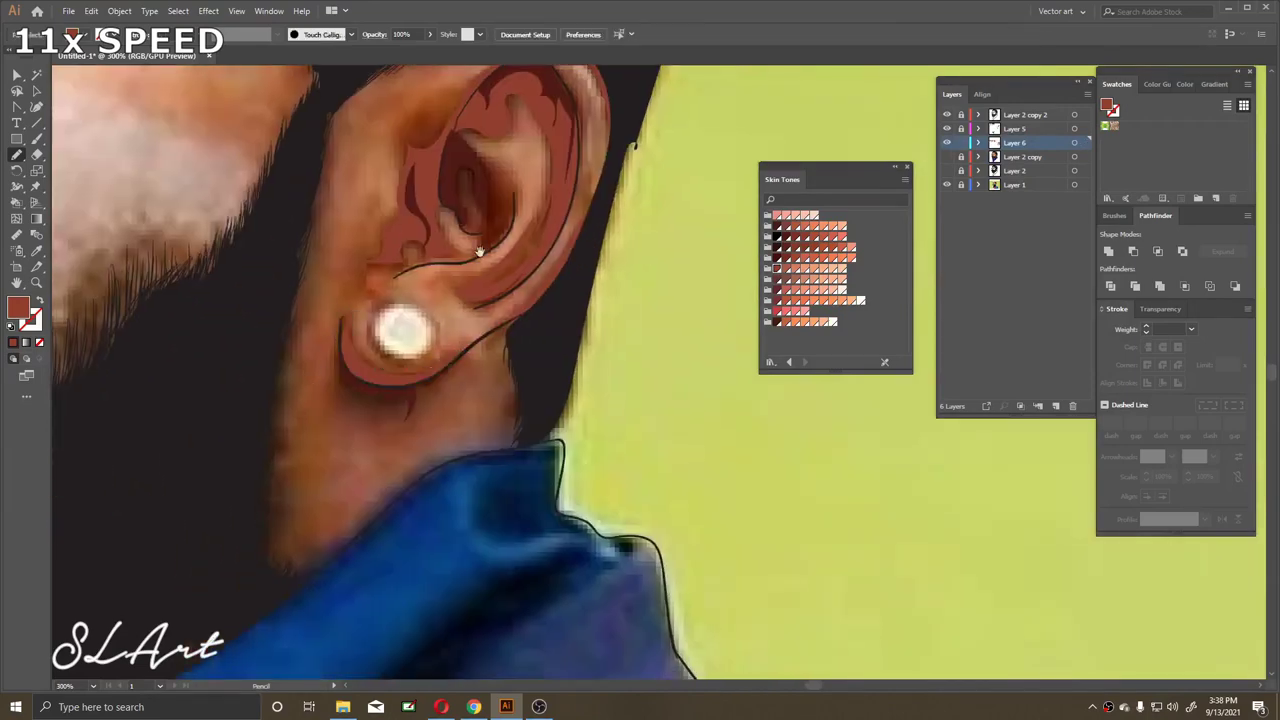
# Hide the reference photo and show the Layer 2 copy artwork again
pyautogui.hotkey('ctrl', '-')
pyautogui.hotkey('ctrl', '-')
pyautogui.hotkey('ctrl', '-')
pyautogui.hotkey('ctrl', '-')
pyautogui.hotkey('ctrl', '-')
pyautogui.click(947, 185)
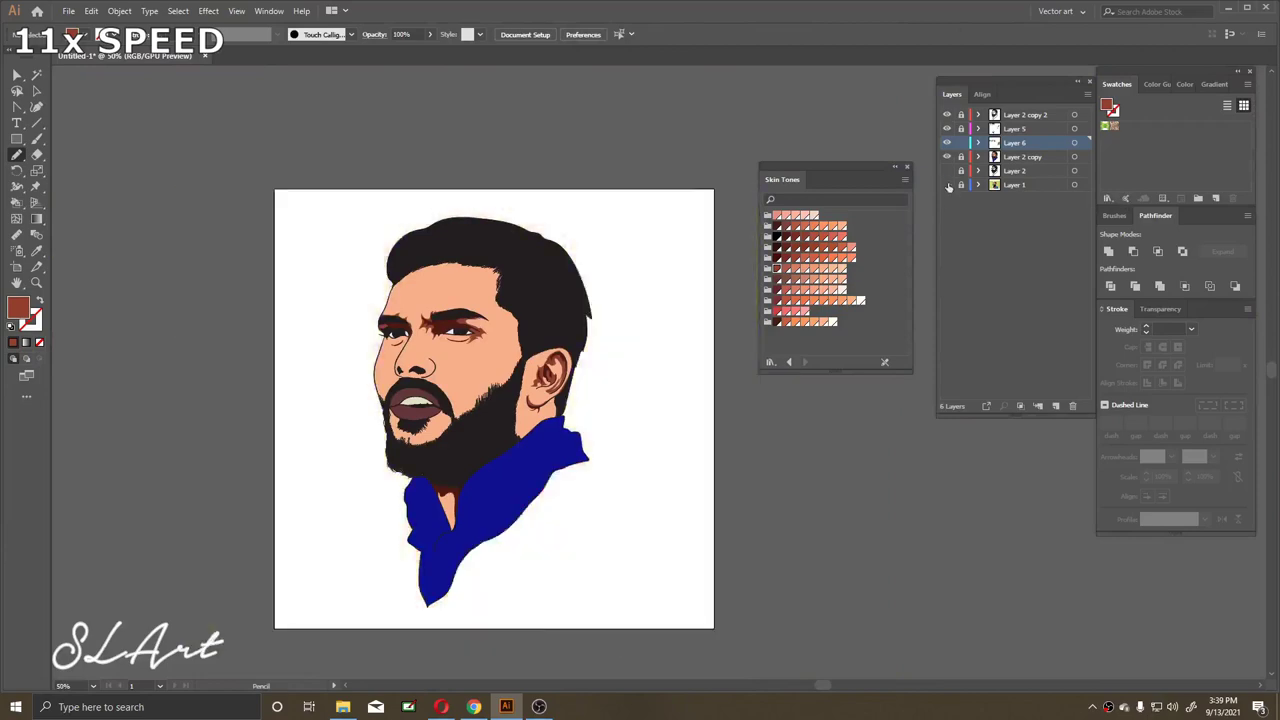
pyautogui.click(947, 157)
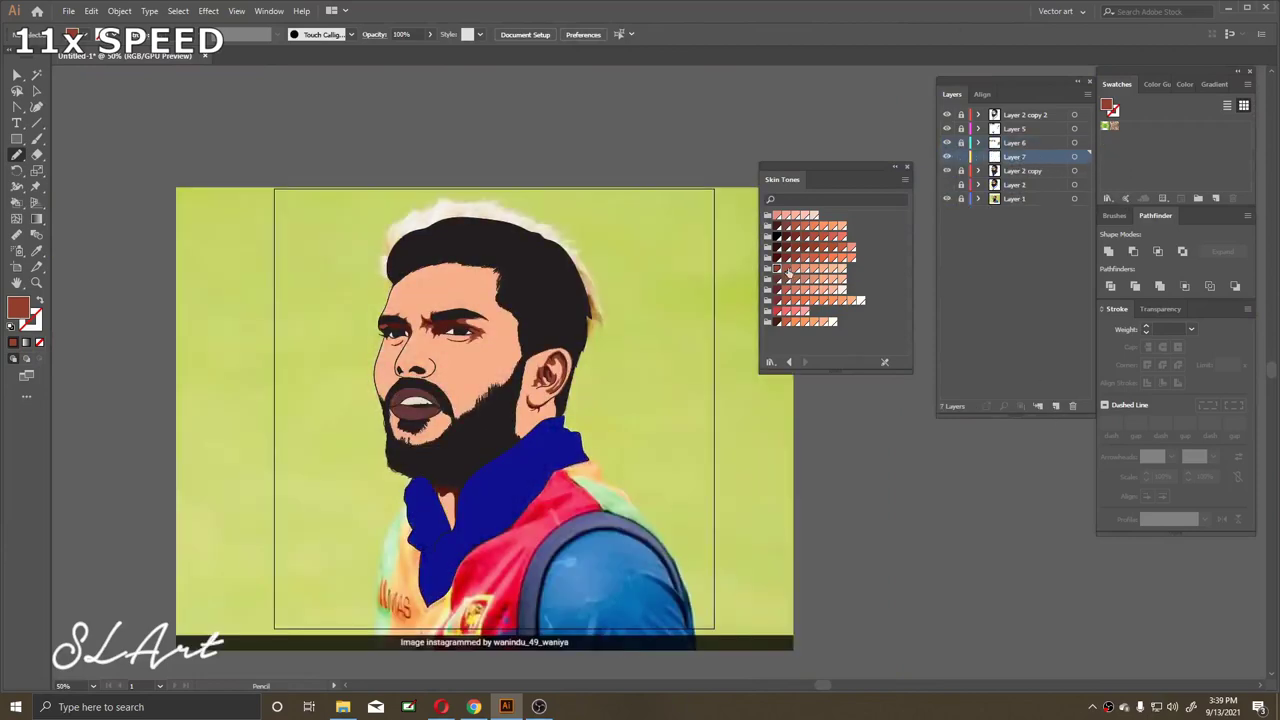
# Draw hair strokes along the hairline and over the eyebrow
pyautogui.hotkey('ctrl', '+')
pyautogui.hotkey('ctrl', '+')
pyautogui.hotkey('ctrl', '+')
pyautogui.moveTo(443, 229); pyautogui.dragTo(529, 614)
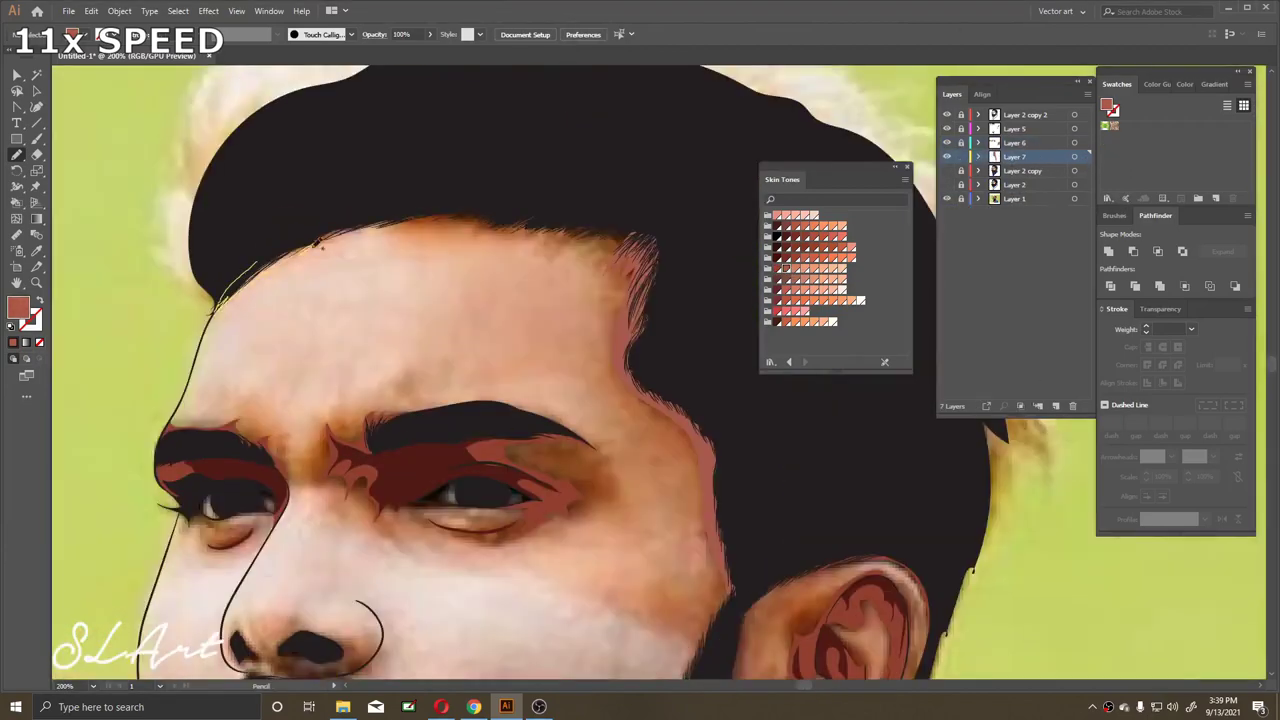
pyautogui.scroll(-3, 578, 229)
pyautogui.hotkey('ctrl', '+')
pyautogui.moveTo(400, 272); pyautogui.dragTo(488, 251)
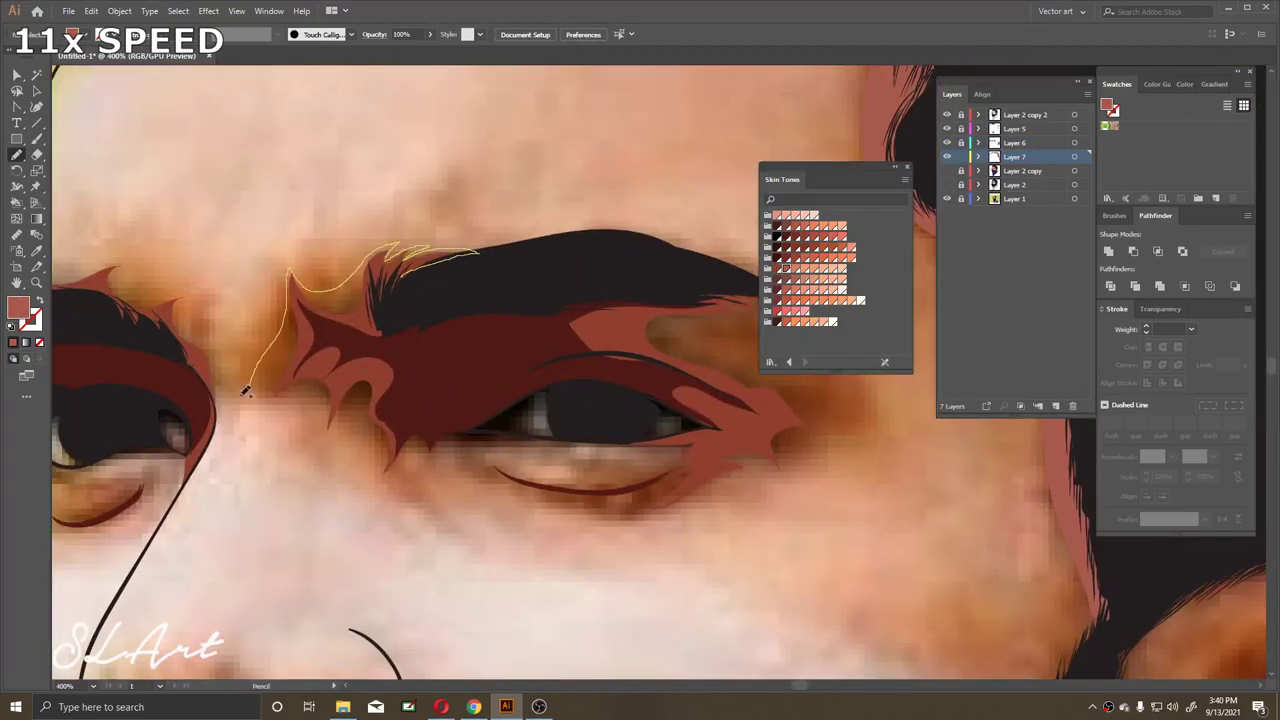
# Trace a line and a lash shape under the eye
pyautogui.moveTo(426, 457)
pyautogui.mouseDown()
pyautogui.moveTo(286, 307)
pyautogui.moveTo(316, 343)
pyautogui.mouseUp()
pyautogui.moveTo(278, 318); pyautogui.dragTo(550, 375)
pyautogui.hotkey('ctrl', '0')
pyautogui.scroll(3, 377, 403)
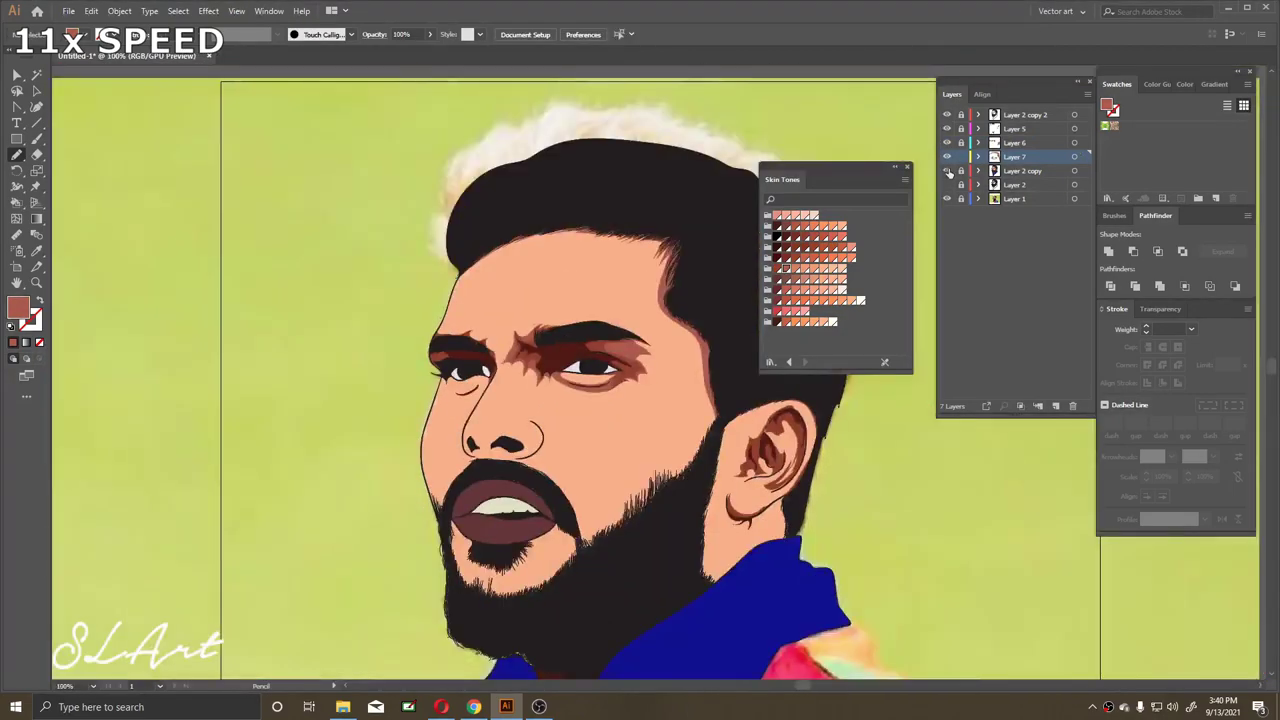
pyautogui.scroll(4, 377, 403)
pyautogui.moveTo(340, 262); pyautogui.dragTo(420, 262)
pyautogui.moveTo(510, 261); pyautogui.dragTo(530, 232)
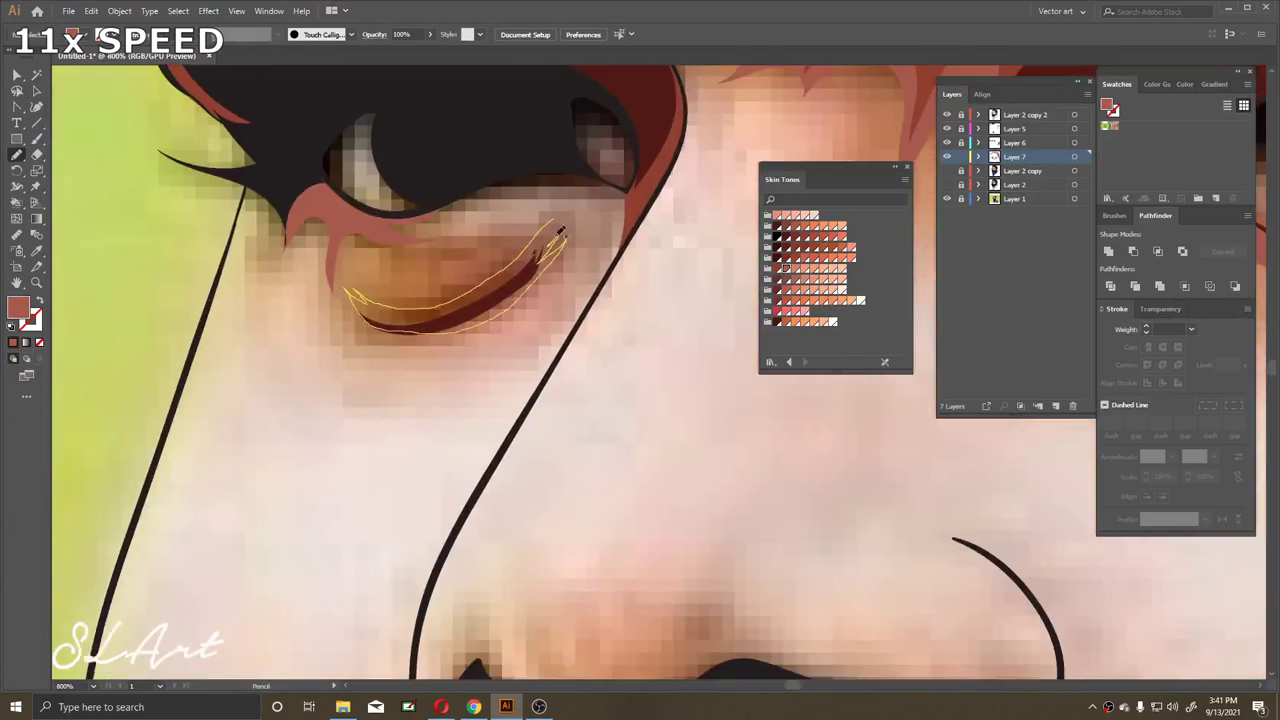
pyautogui.hotkey('ctrl', '0')
pyautogui.scroll(5, 187, 226)
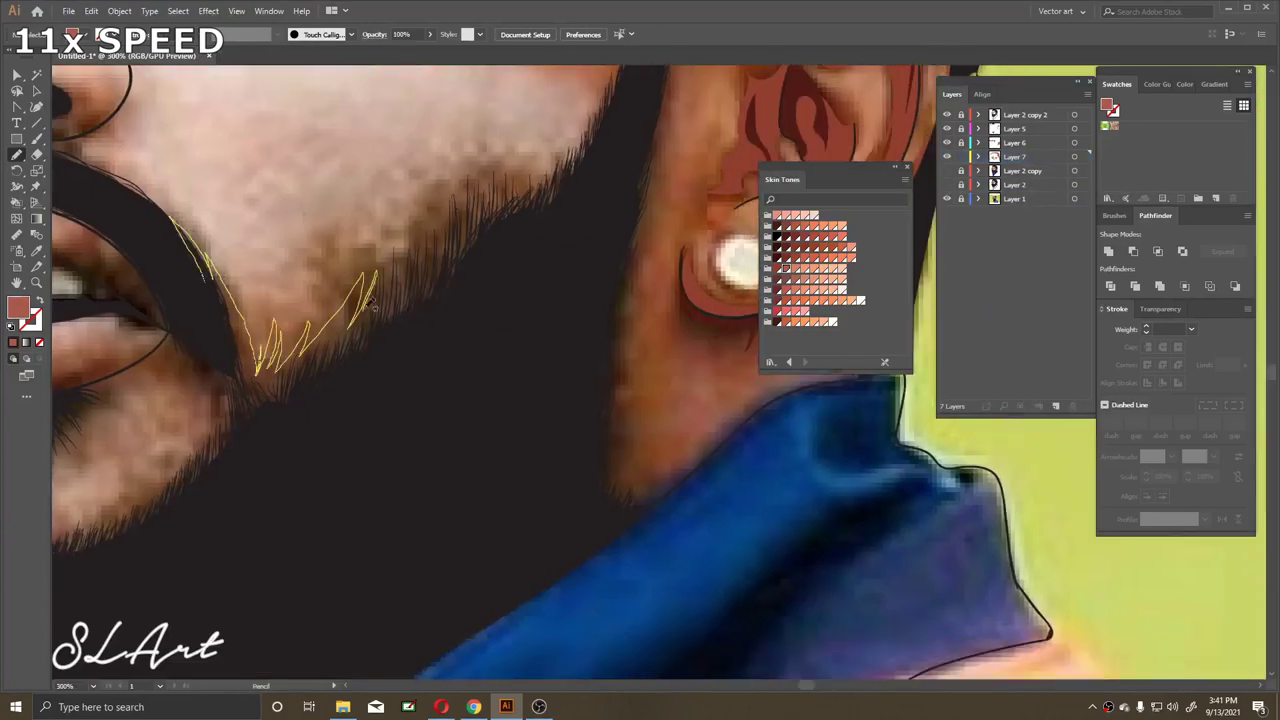
# Trace the beard edge and cheek line, closing the chin into a filled skin shape
pyautogui.moveTo(128, 540); pyautogui.dragTo(132, 545)
pyautogui.hotkey('ctrl', '0')
pyautogui.scroll(3, 405, 238)
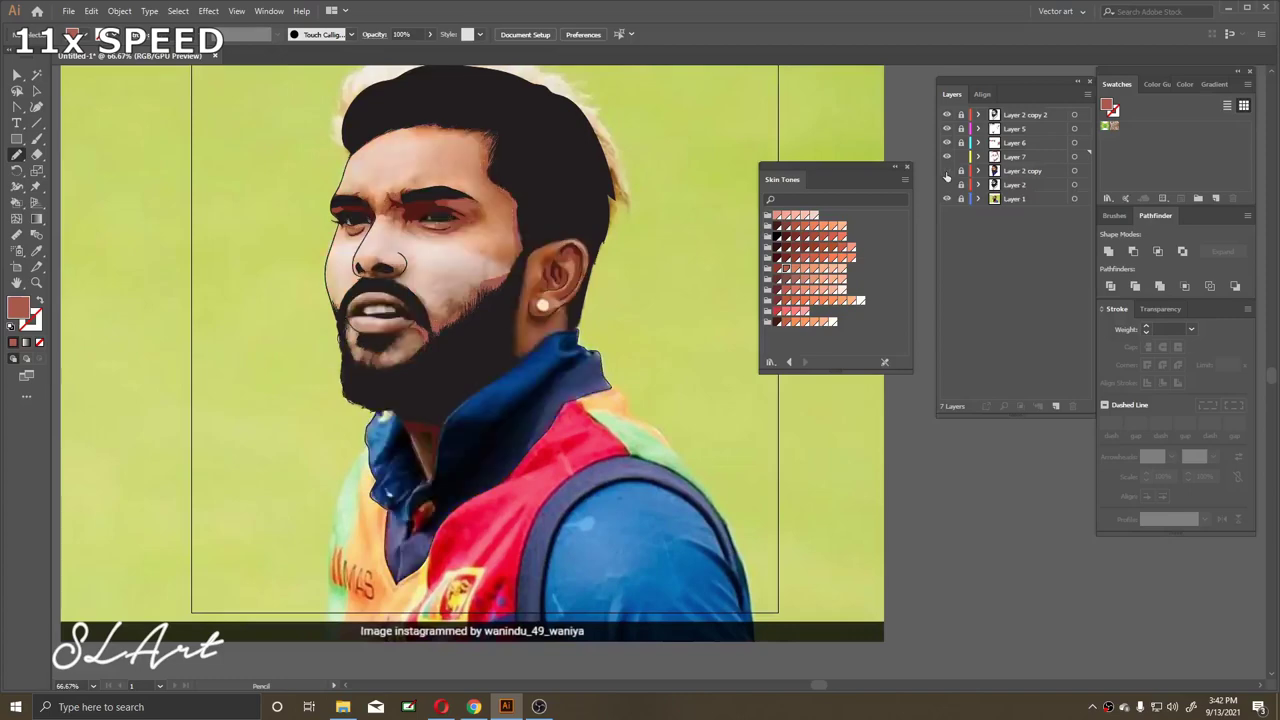
pyautogui.scroll(3, 405, 238)
pyautogui.moveTo(405, 238); pyautogui.dragTo(413, 318)
pyautogui.moveTo(225, 188); pyautogui.dragTo(240, 276)
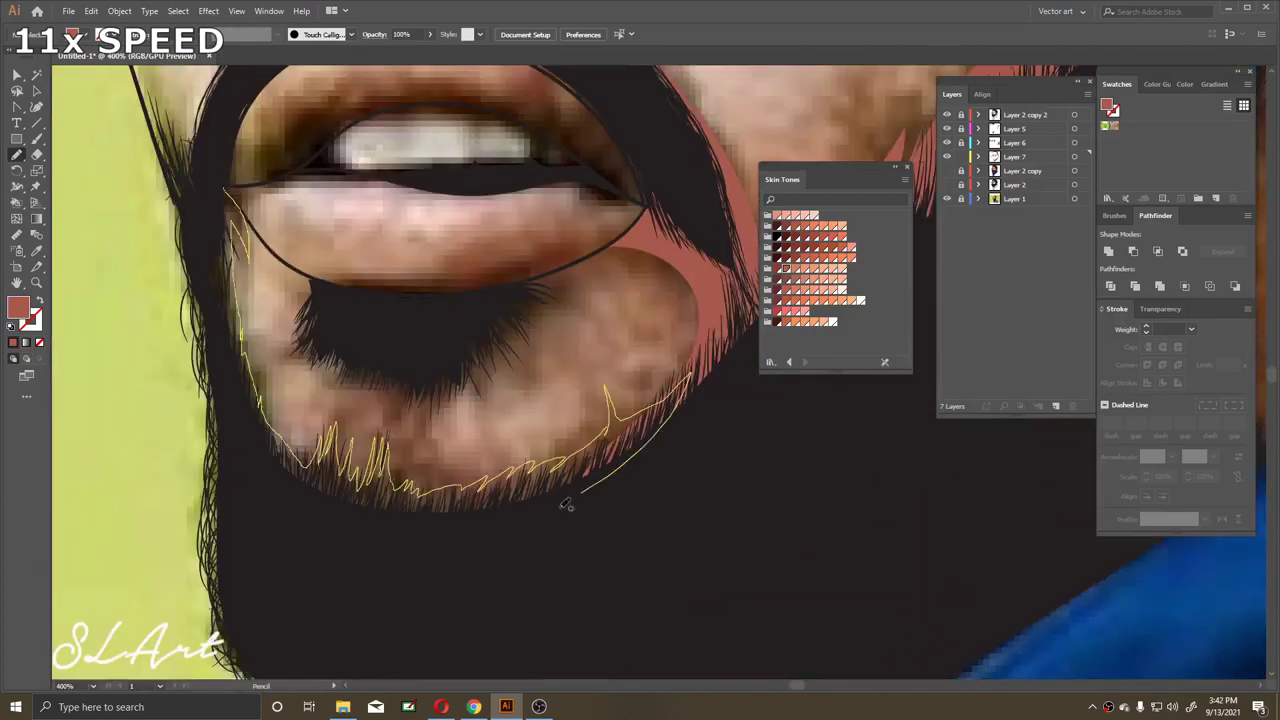
pyautogui.moveTo(684, 408); pyautogui.dragTo(205, 218)
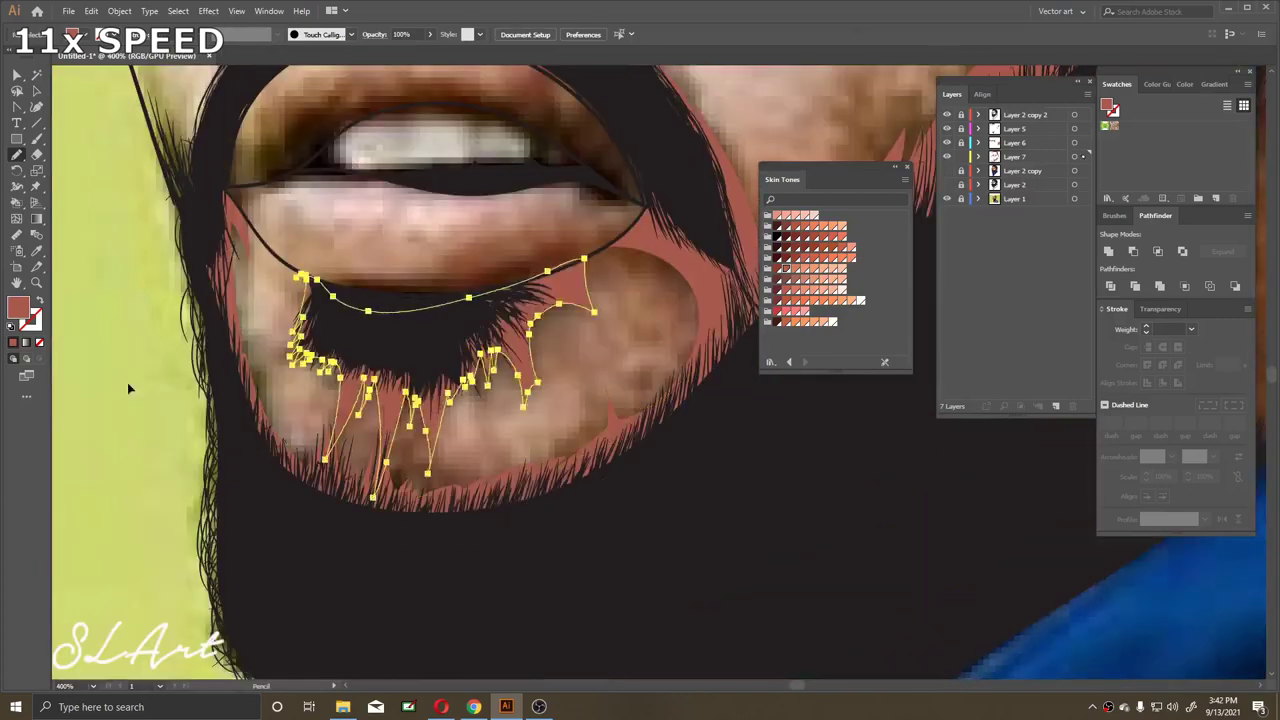
pyautogui.hotkey('ctrl', '0')
# Hide the reference photo to check the art, then fill skin shapes in the ear lobe
pyautogui.click(947, 199)
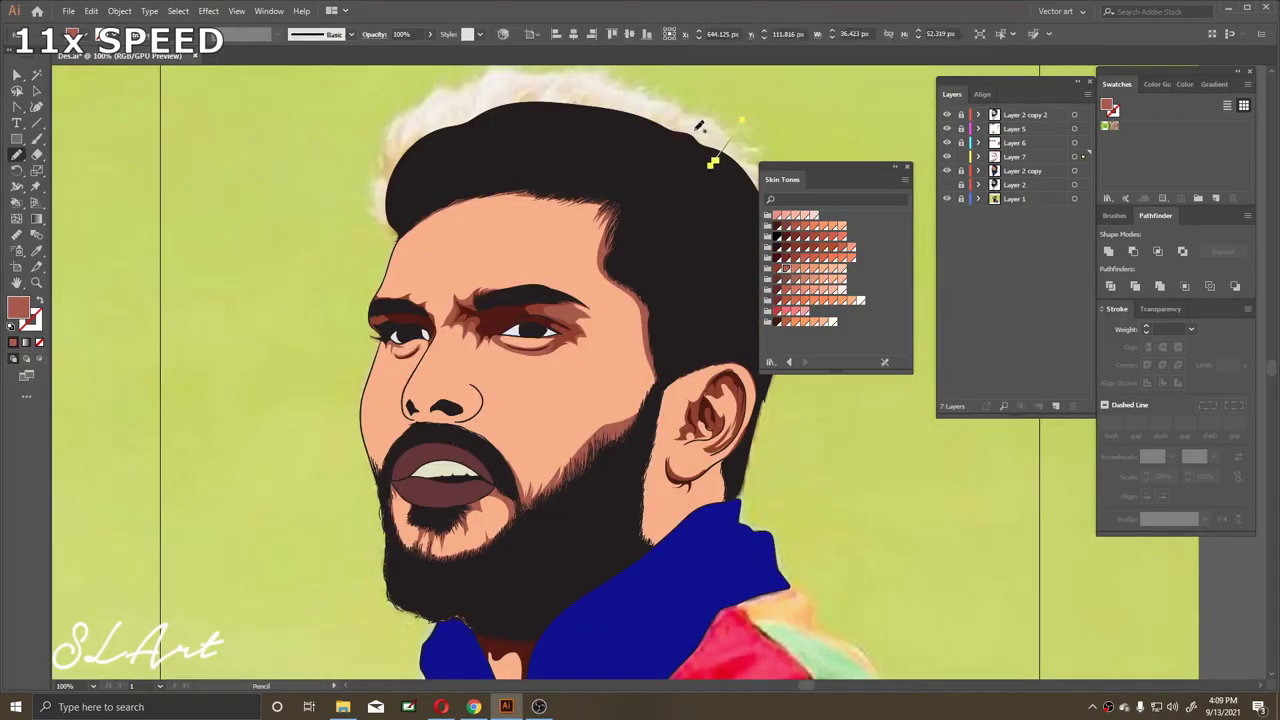
pyautogui.hotkey('ctrl', '0')
pyautogui.scroll(5, 503, 263)
pyautogui.scroll(1, 503, 263)
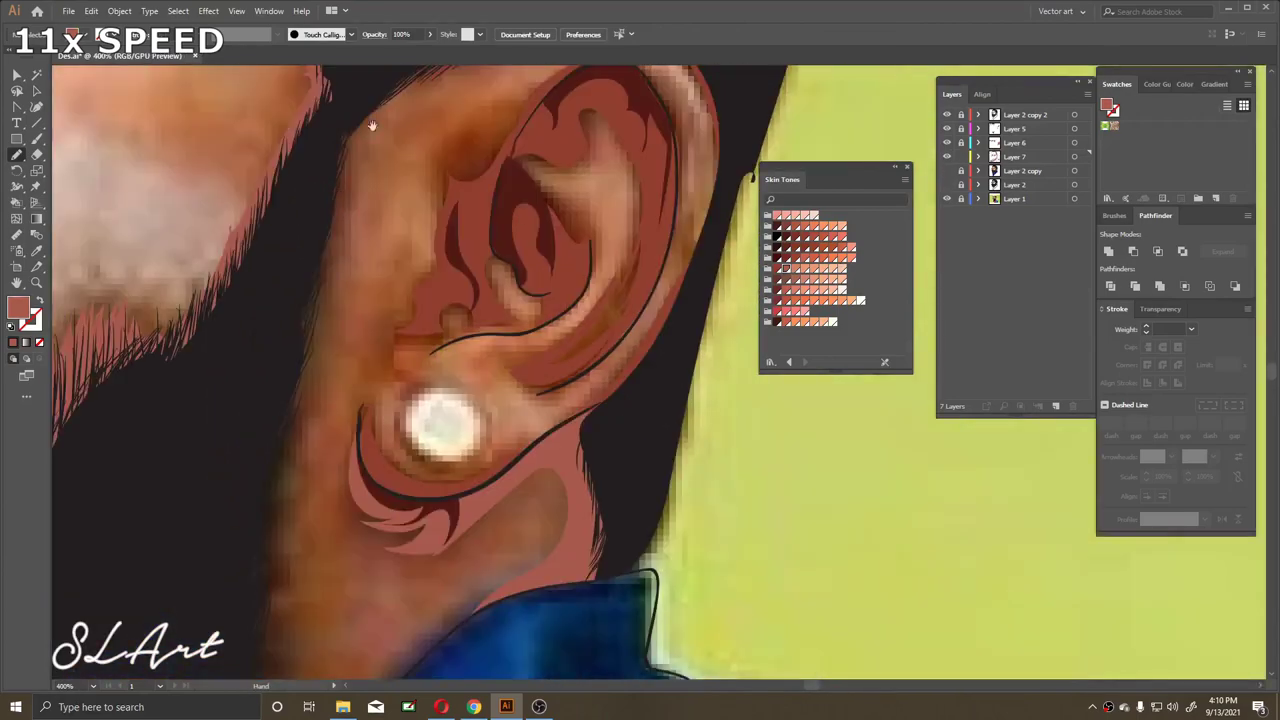
pyautogui.moveTo(388, 72); pyautogui.dragTo(342, 258)
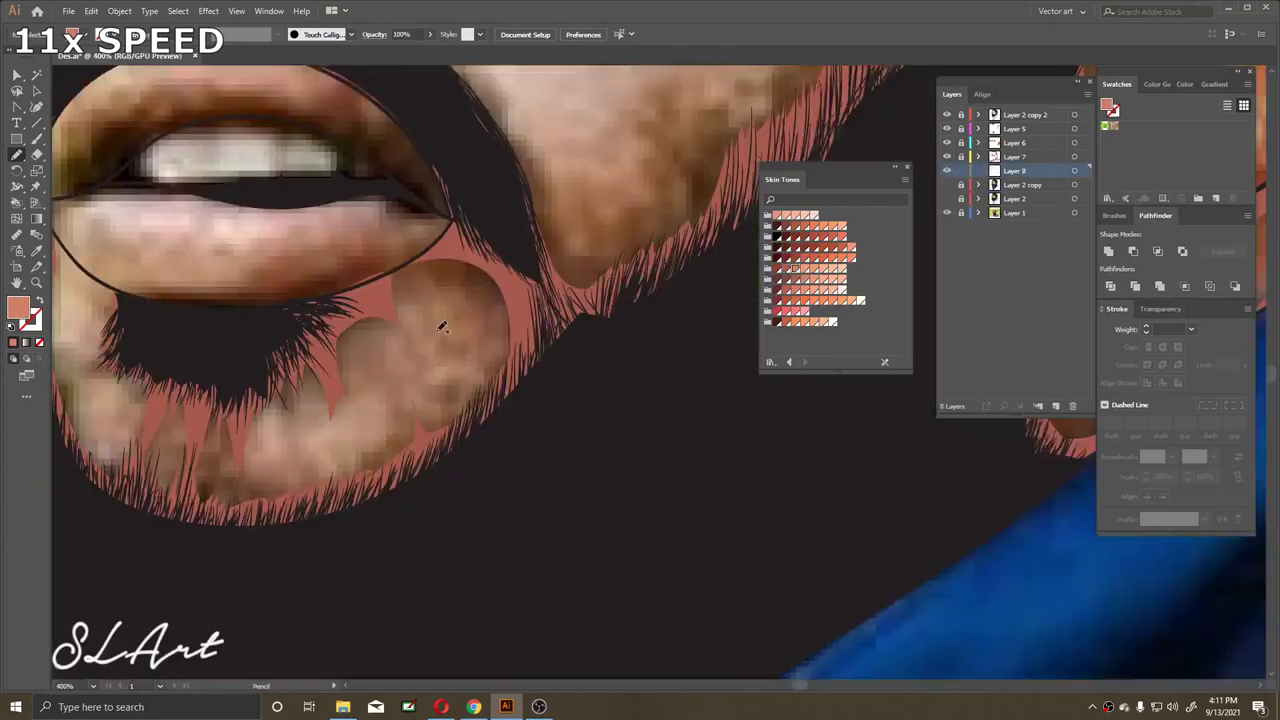
# Draw lighter orange highlight shapes in the gaps between the beard strands
pyautogui.moveTo(491, 404); pyautogui.dragTo(519, 216)
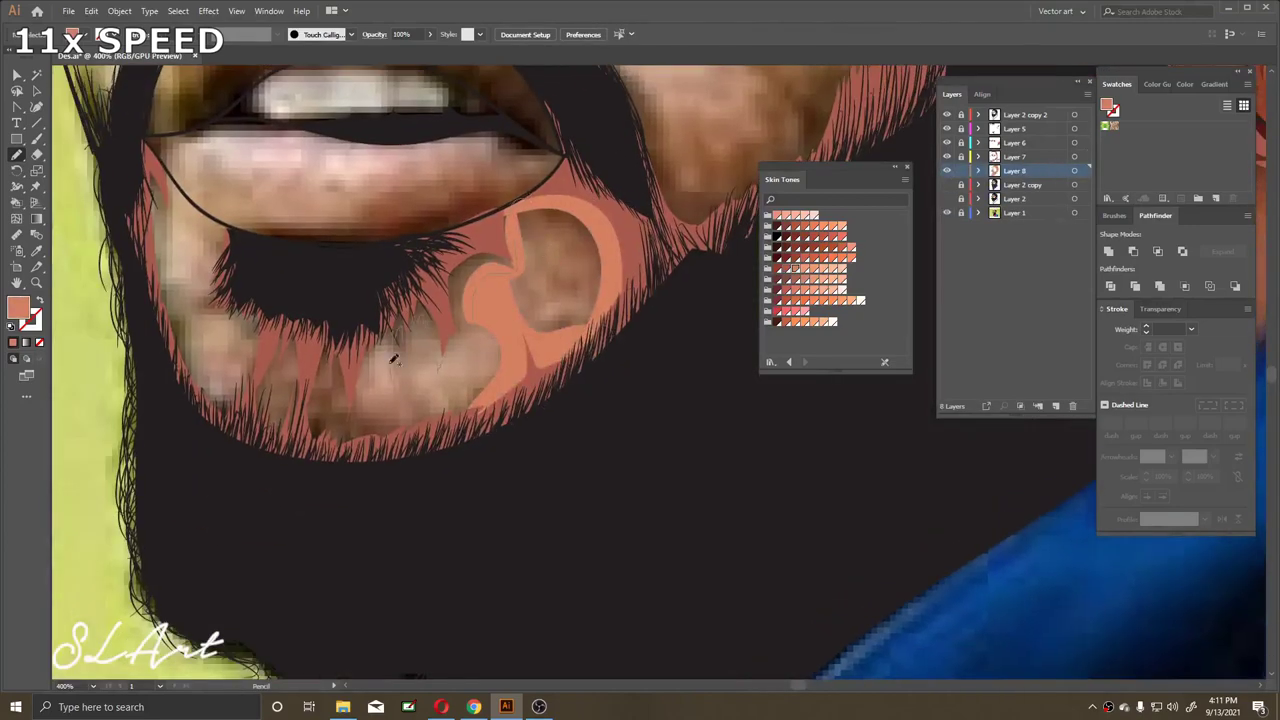
pyautogui.moveTo(395, 360); pyautogui.dragTo(432, 368)
pyautogui.hotkey('ctrl', '0')
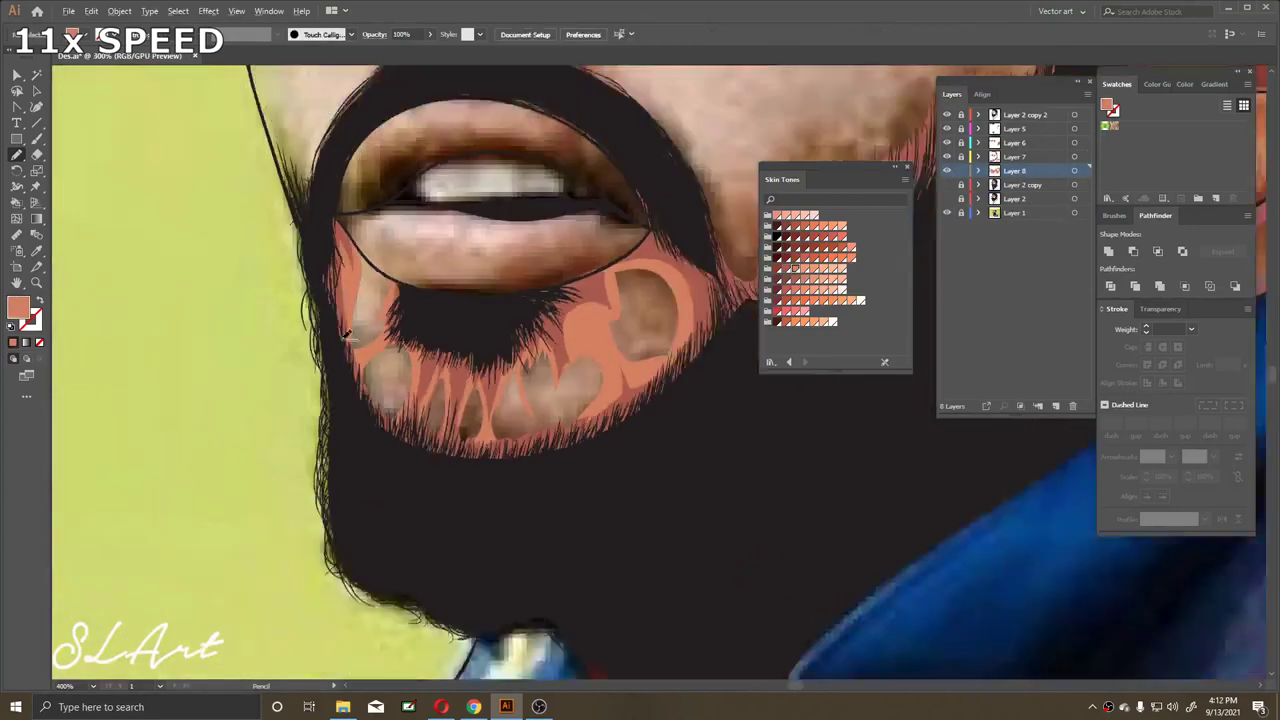
pyautogui.scroll(5, 598, 305)
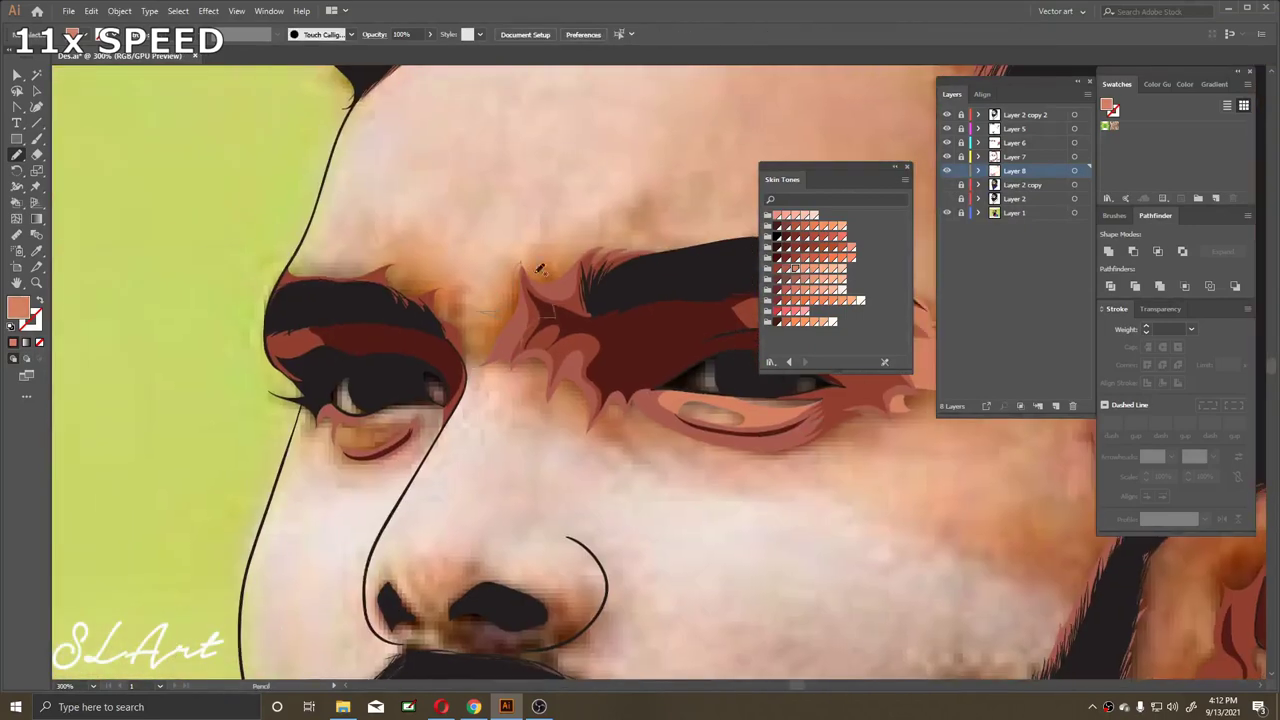
pyautogui.moveTo(434, 336)
pyautogui.mouseDown()
pyautogui.moveTo(541, 293)
pyautogui.moveTo(481, 211)
pyautogui.mouseUp()
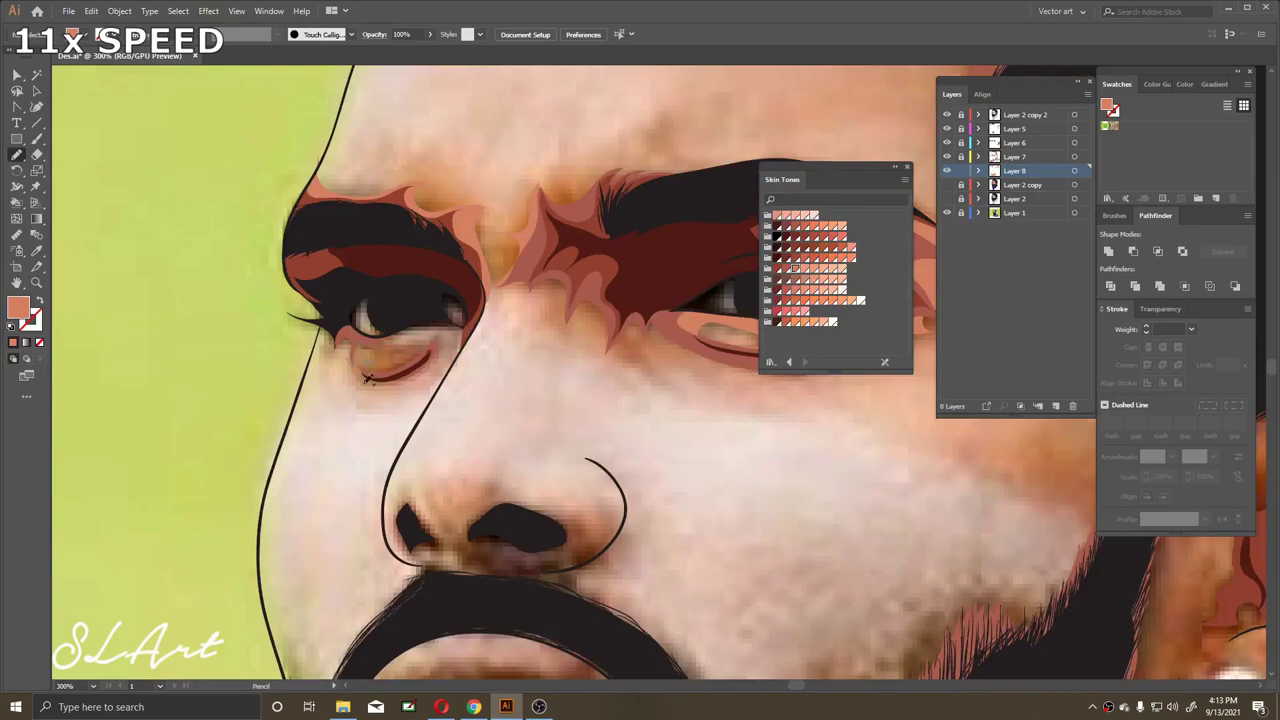
pyautogui.scroll(-3, 350, 352)
pyautogui.scroll(2, 417, 340)
pyautogui.scroll(1, 403, 349)
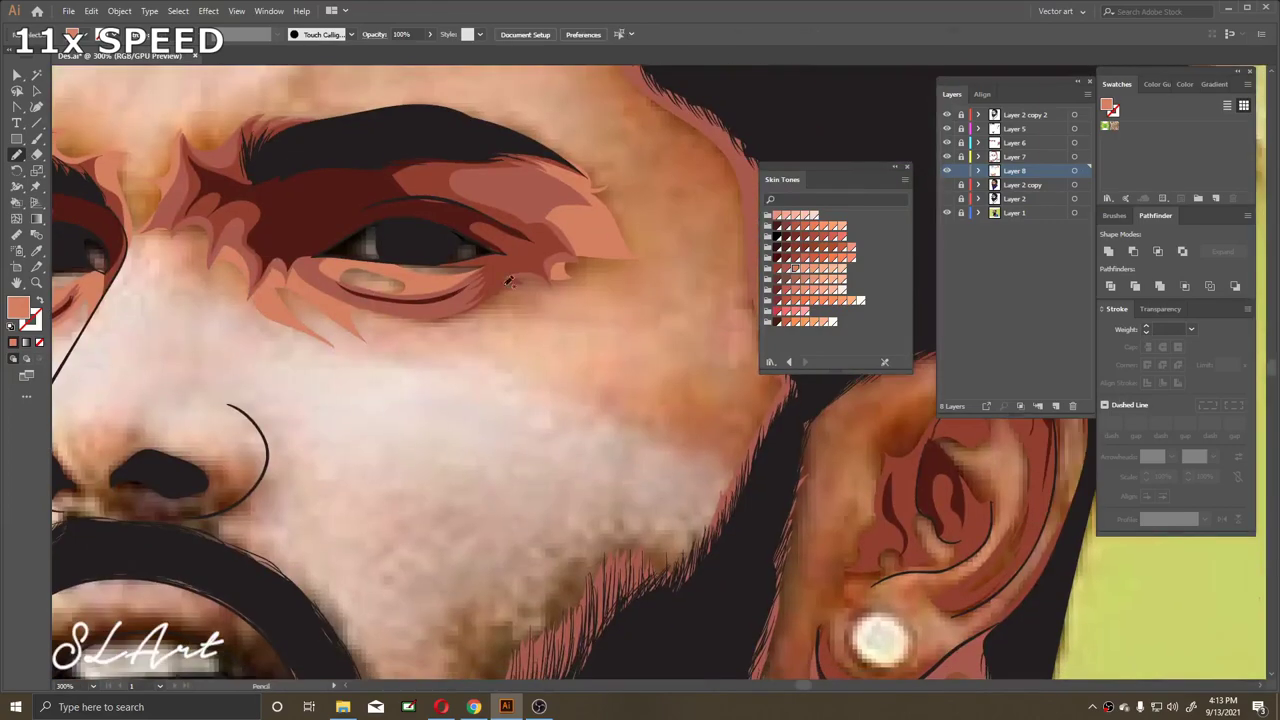
pyautogui.scroll(-3, 588, 278)
pyautogui.scroll(3, 496, 242)
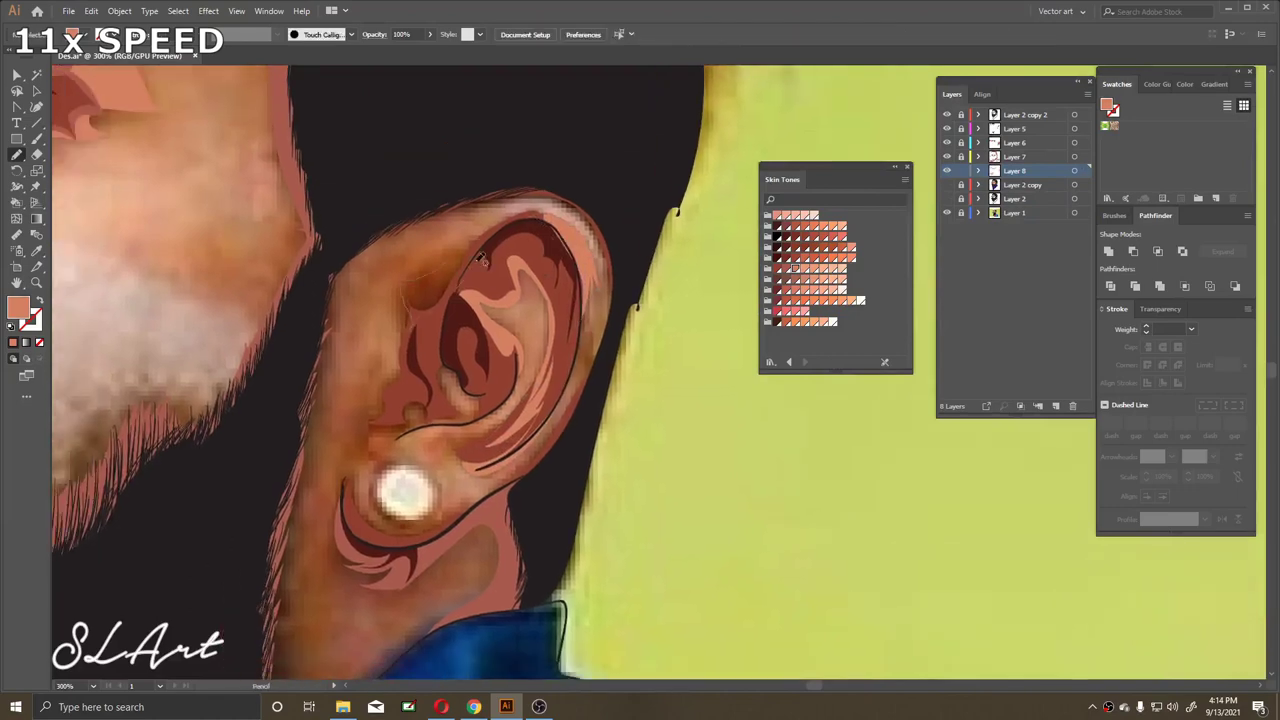
# Add orange highlights inside the ear and along its left edge
pyautogui.moveTo(540, 165); pyautogui.dragTo(505, 305)
pyautogui.moveTo(383, 623); pyautogui.dragTo(308, 300)
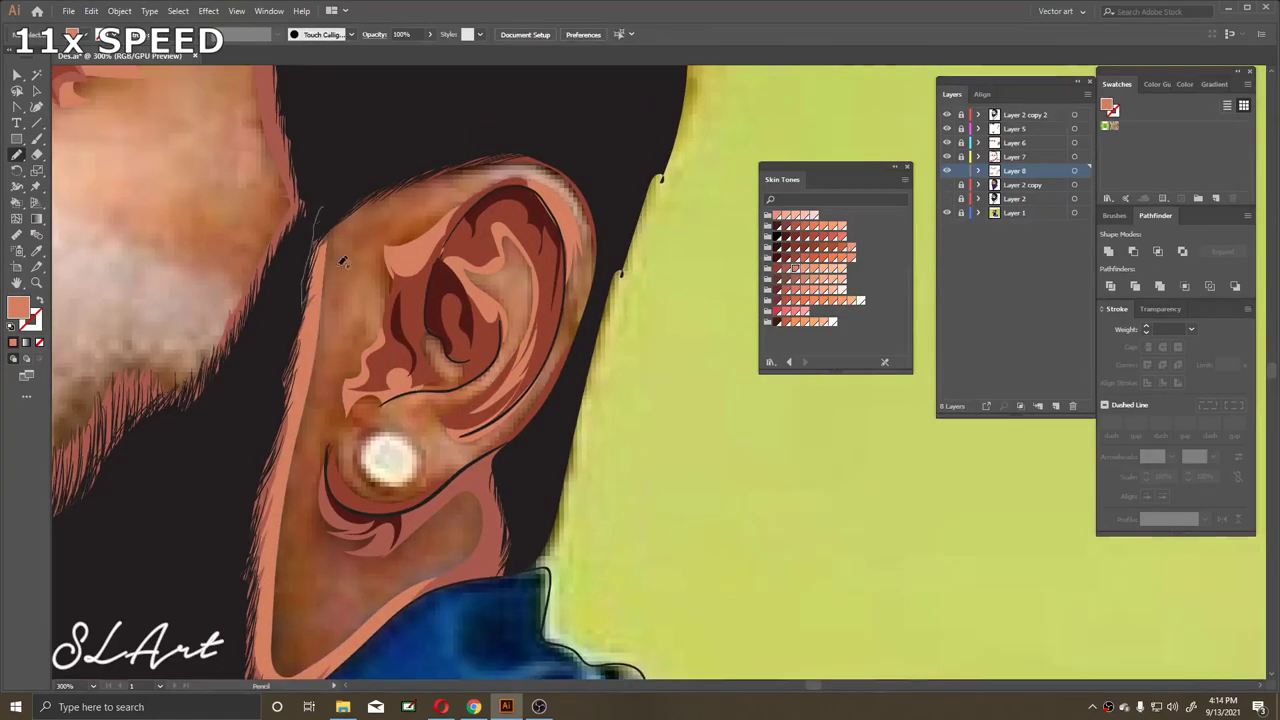
pyautogui.scroll(-3, 717, 288)
pyautogui.scroll(-1, 500, 250)
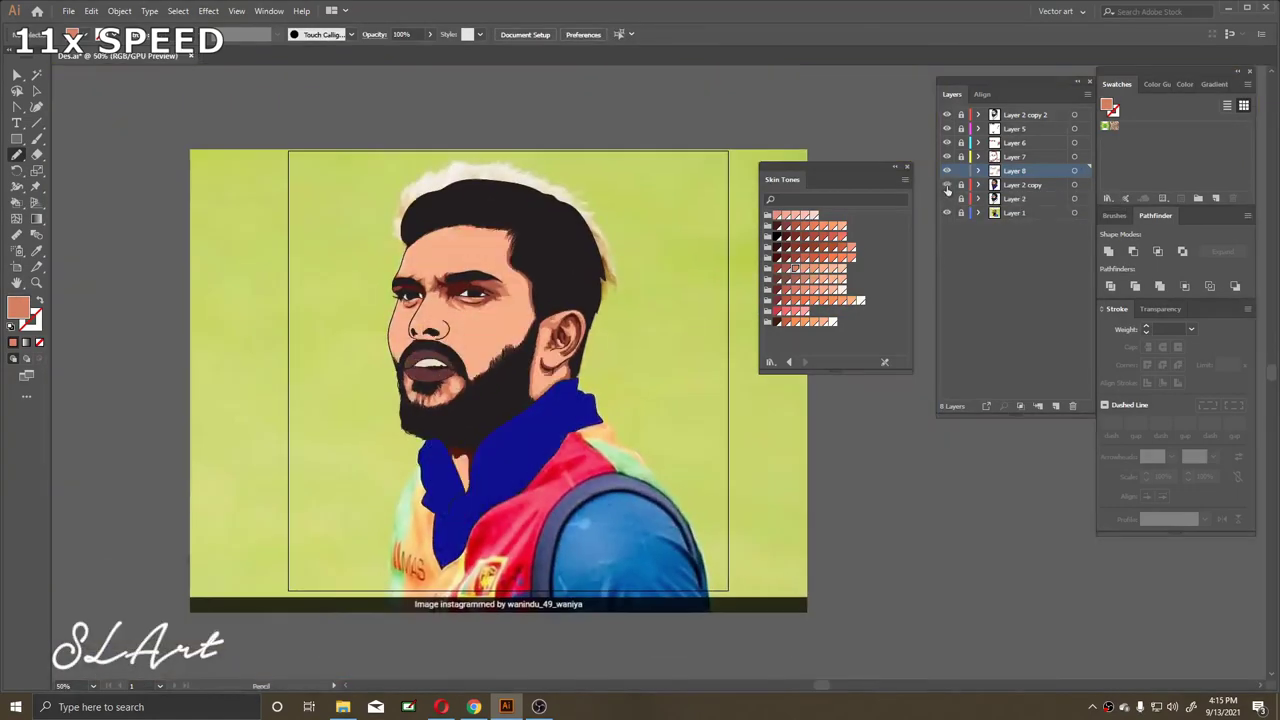
pyautogui.scroll(4, 270, 205)
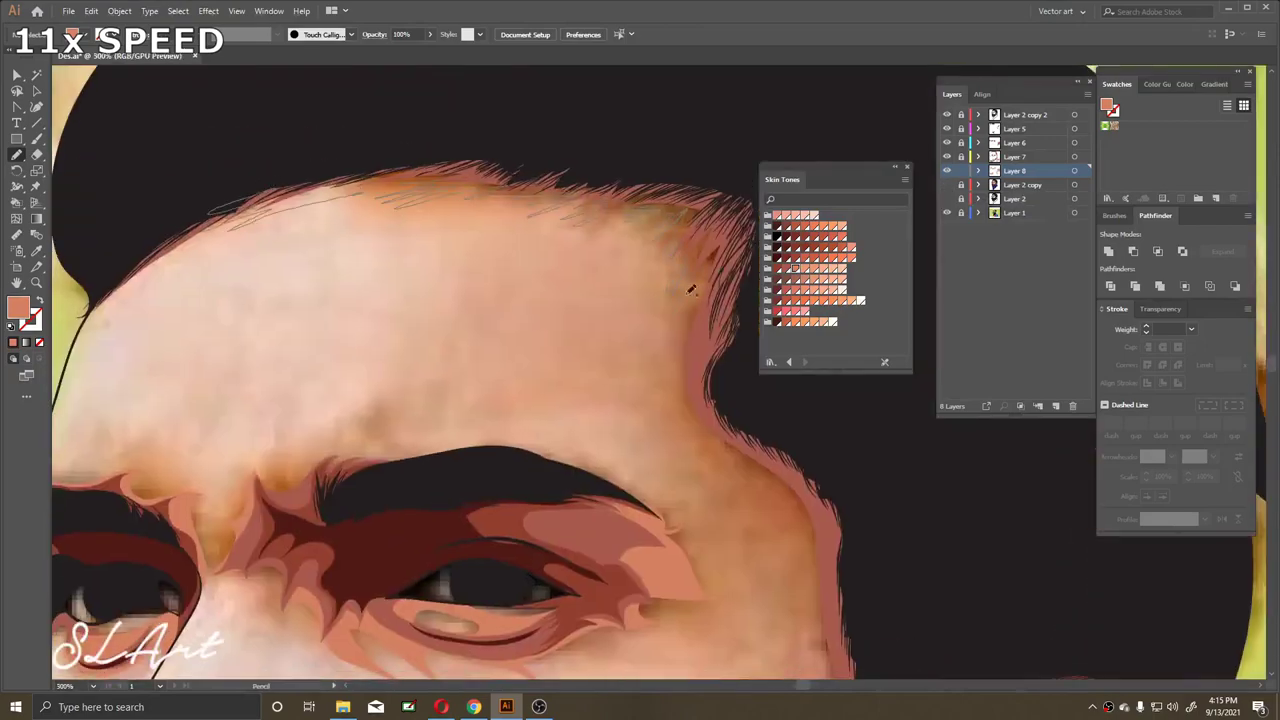
pyautogui.moveTo(690, 290); pyautogui.dragTo(456, 172)
pyautogui.moveTo(528, 290); pyautogui.dragTo(456, 172)
pyautogui.moveTo(528, 422); pyautogui.dragTo(500, 290)
pyautogui.moveTo(547, 240); pyautogui.dragTo(463, 222)
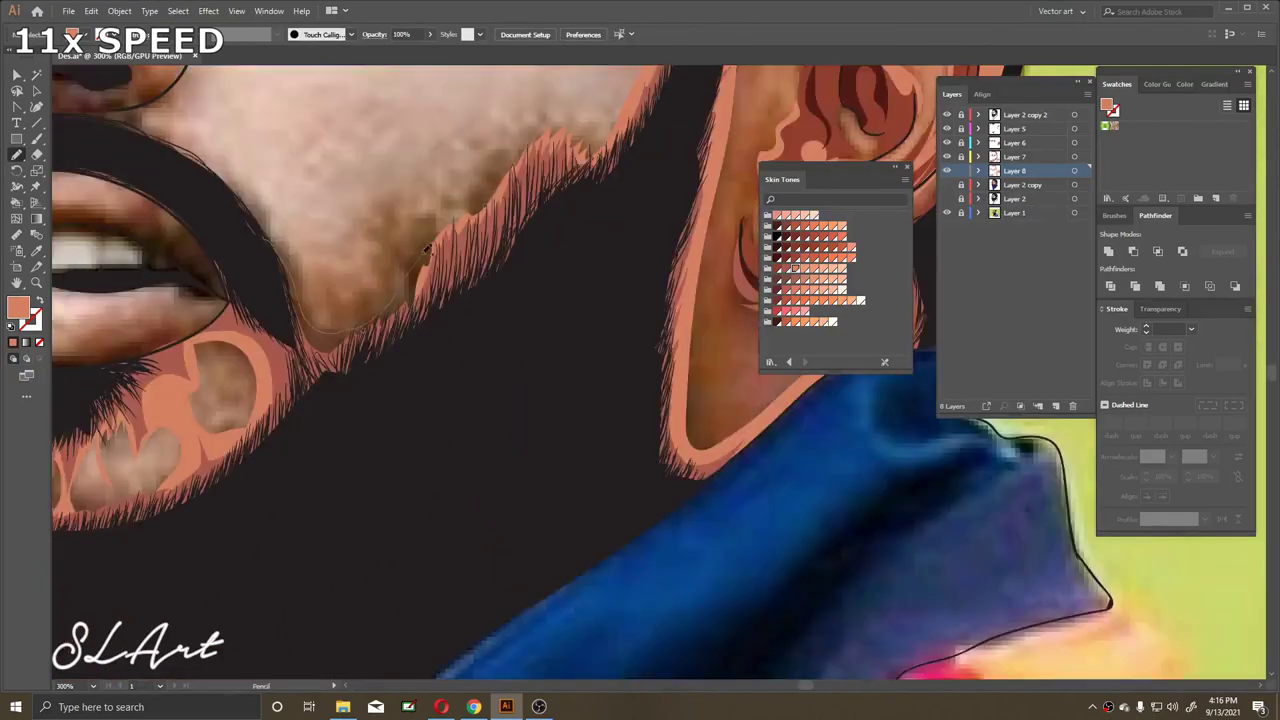
pyautogui.scroll(-4, 500, 350)
# Hide the reference photo to review the orange skin highlights
pyautogui.click(947, 184)
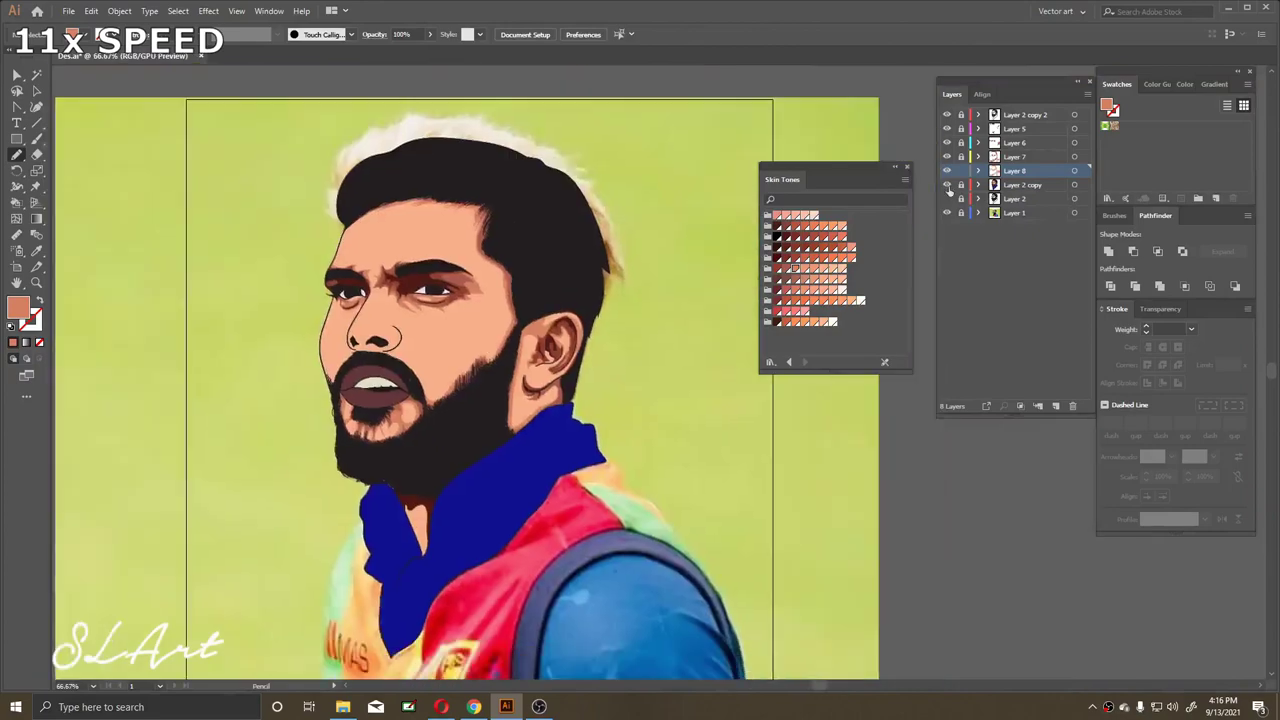
pyautogui.scroll(5, 378, 276)
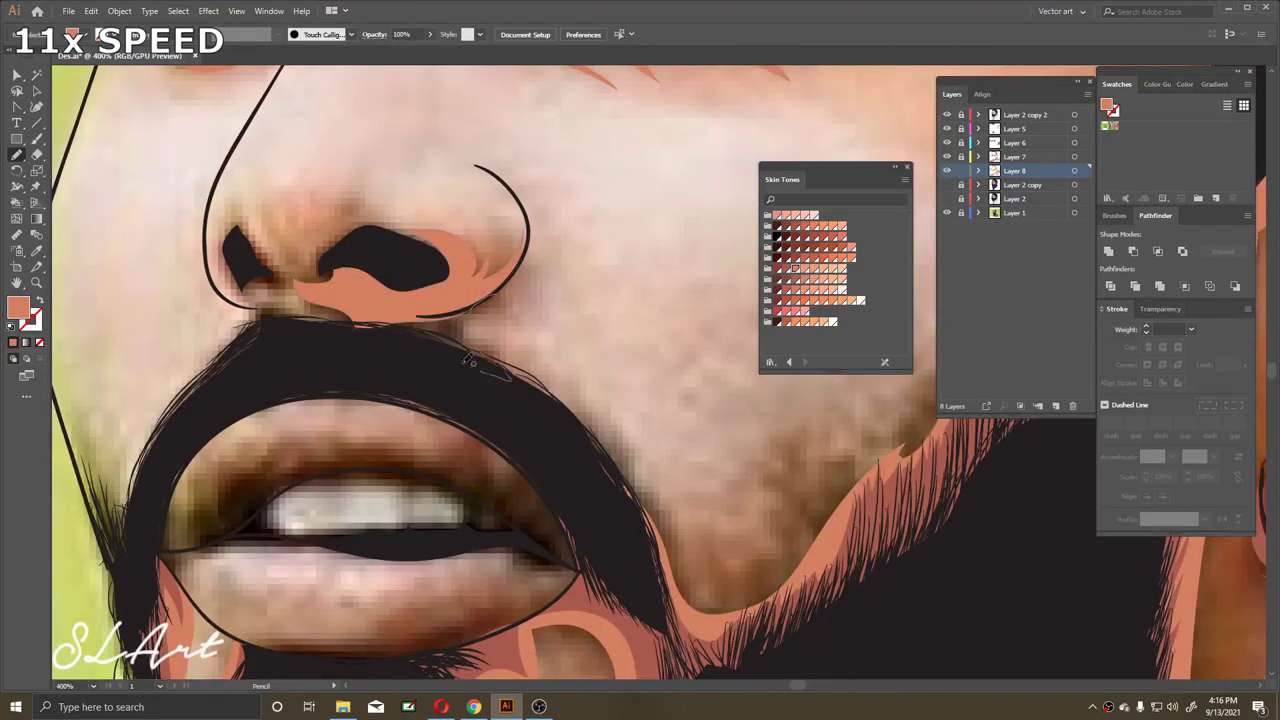
pyautogui.scroll(-2, 470, 362)
pyautogui.scroll(-4, 470, 362)
pyautogui.scroll(1, 378, 390)
pyautogui.scroll(4, 378, 390)
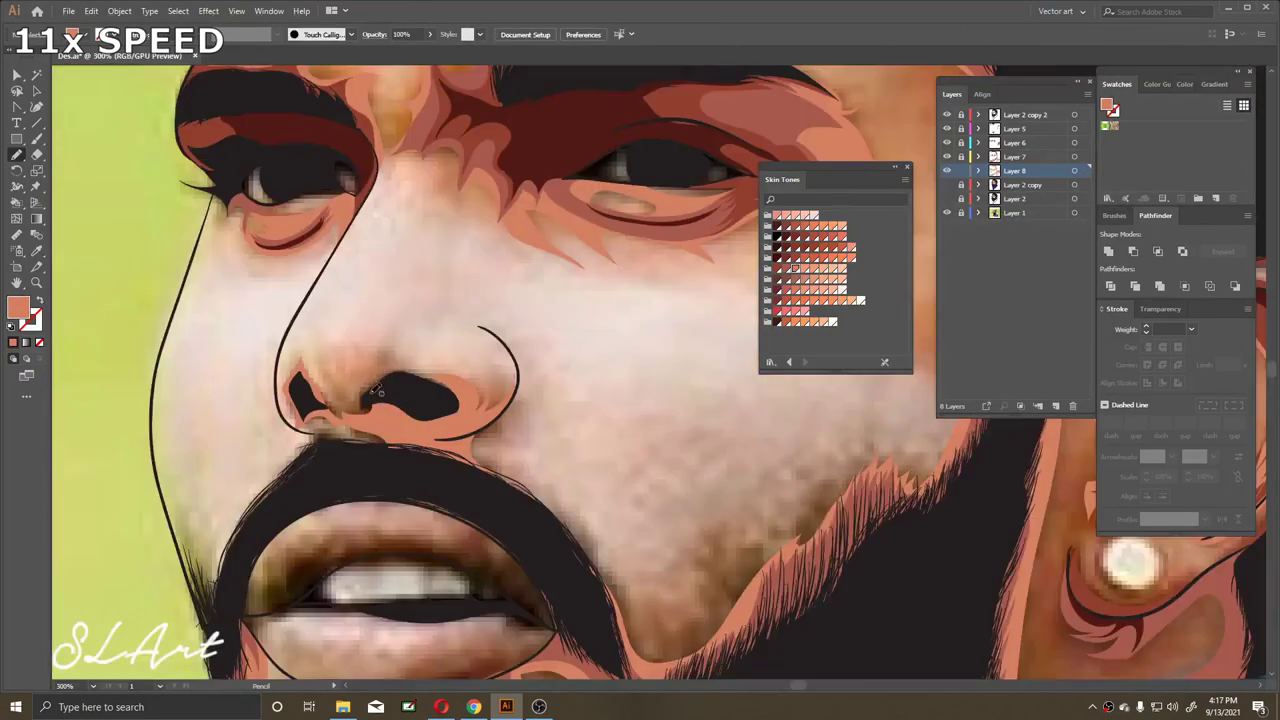
pyautogui.scroll(-2, 420, 330)
pyautogui.scroll(-3, 457, 271)
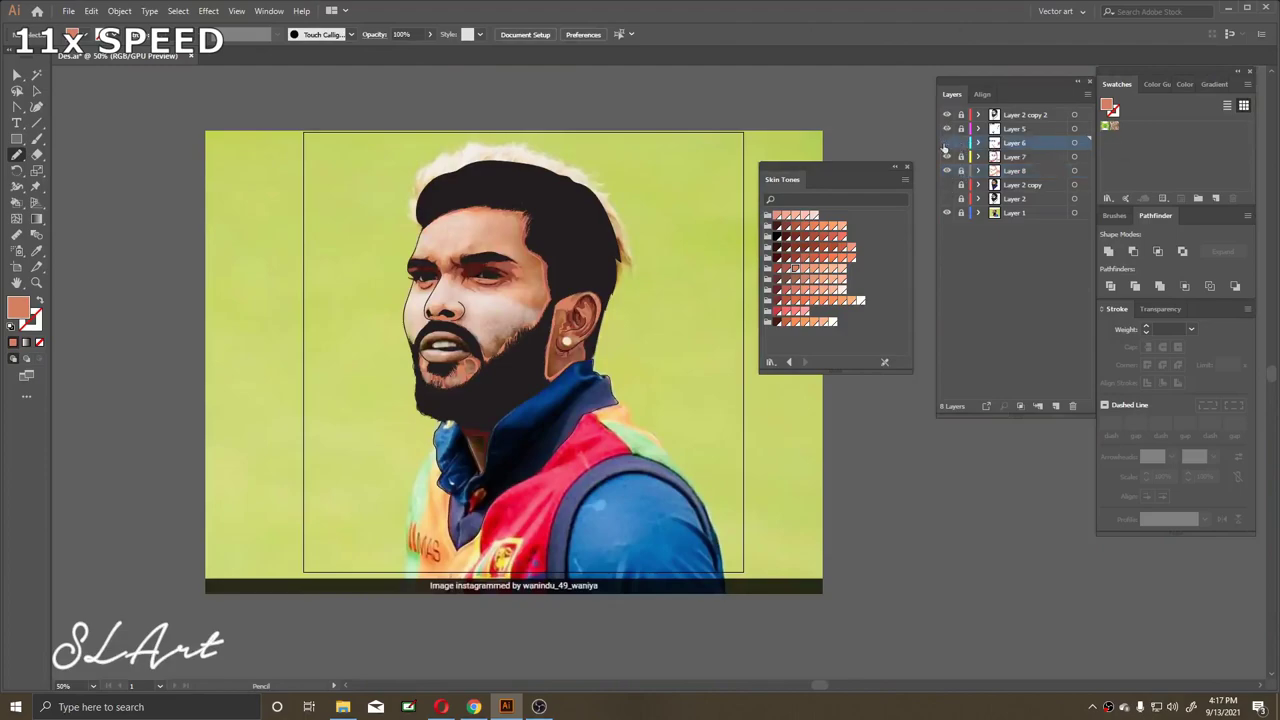
pyautogui.scroll(7, 470, 430)
# On Layer 7, draw a brown shadow shape in the collar gap with the Pencil
pyautogui.press('n')
pyautogui.moveTo(330, 265); pyautogui.dragTo(325, 268)
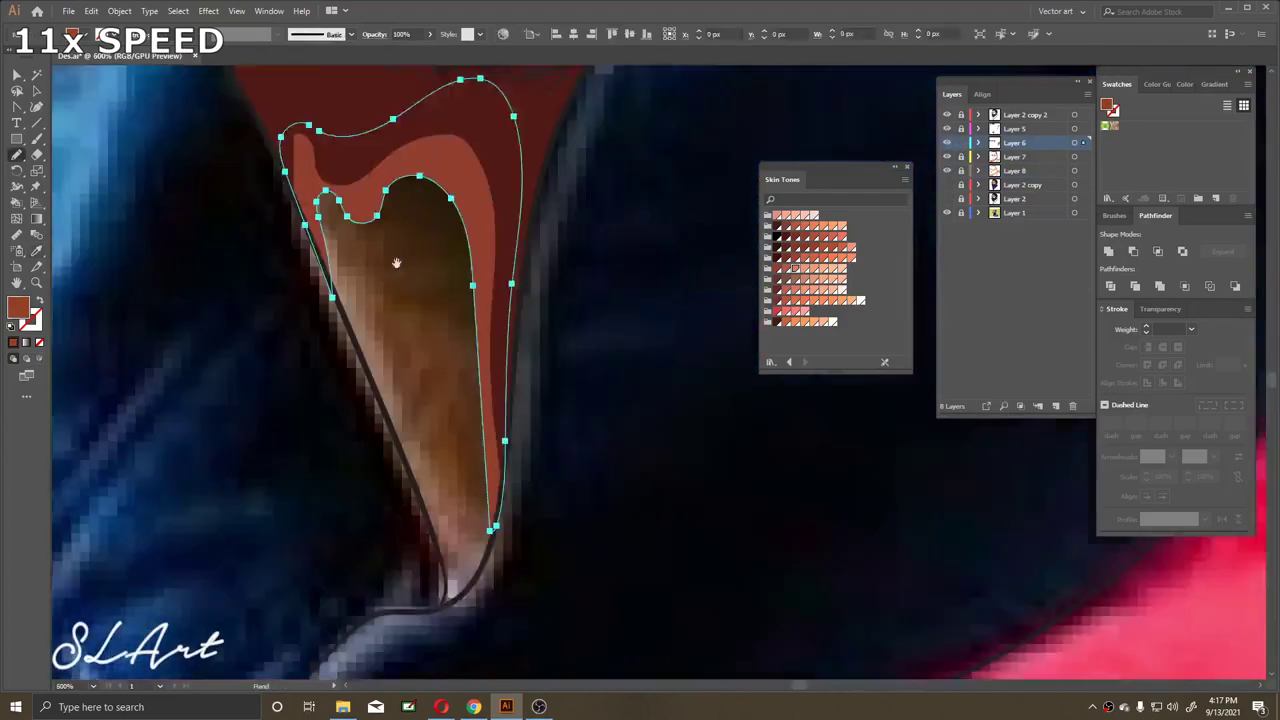
pyautogui.click(1014, 156)
pyautogui.scroll(-3, 470, 400)
pyautogui.scroll(3, 470, 400)
pyautogui.scroll(-1, 400, 400)
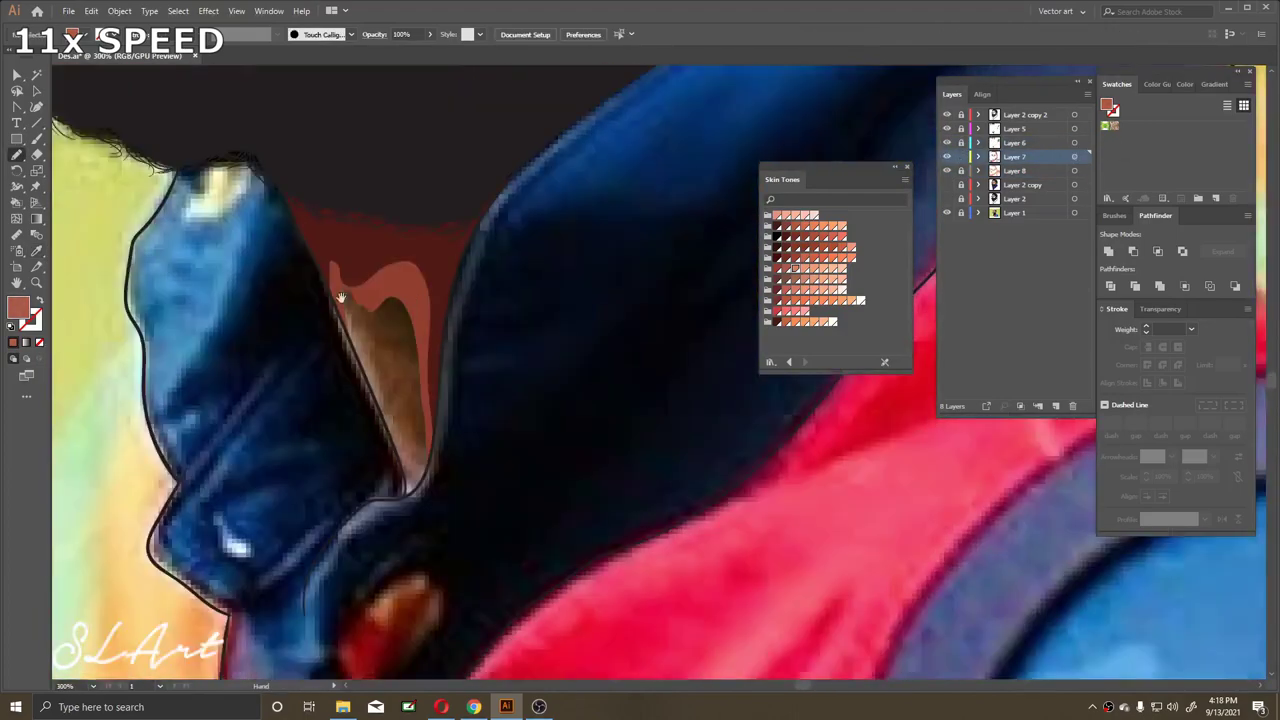
pyautogui.moveTo(318, 305); pyautogui.dragTo(385, 515)
pyautogui.scroll(-1, 385, 515)
pyautogui.scroll(-5, 376, 370)
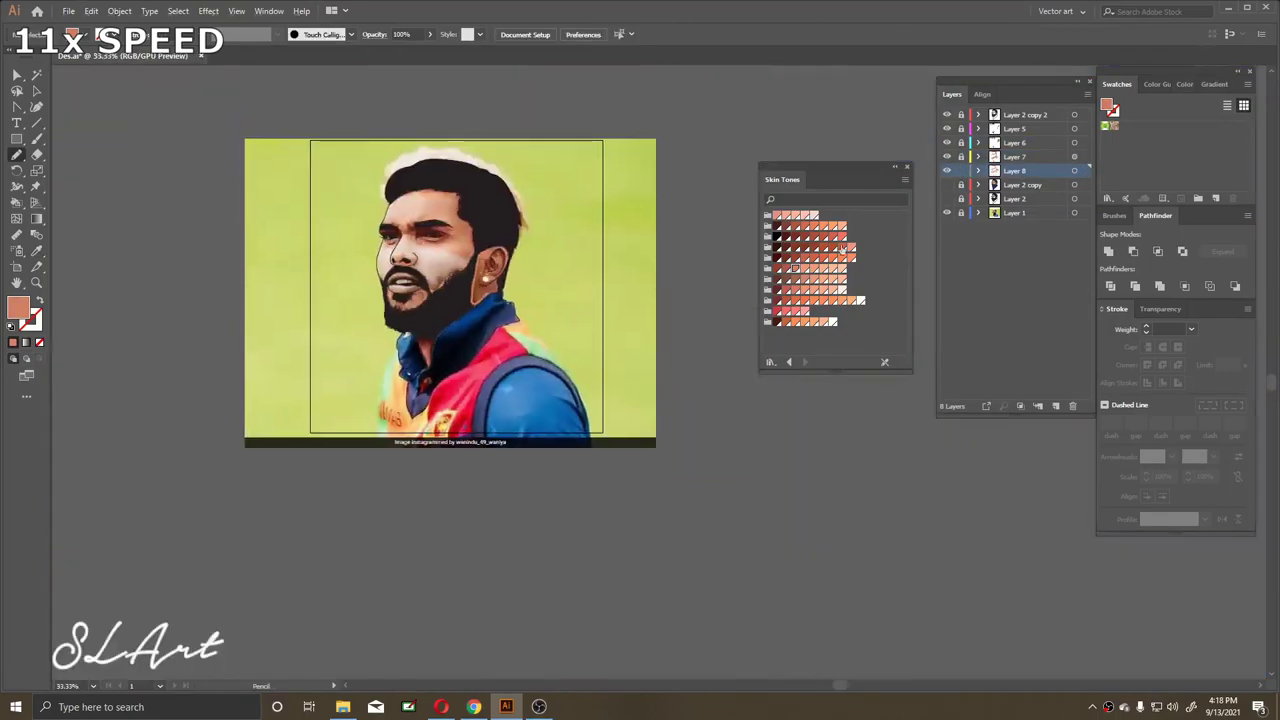
pyautogui.click(947, 212)
# Add a new layer and draw a pale peach highlight across the forehead and cheek
pyautogui.click(1055, 405)
pyautogui.scroll(5, 460, 360)
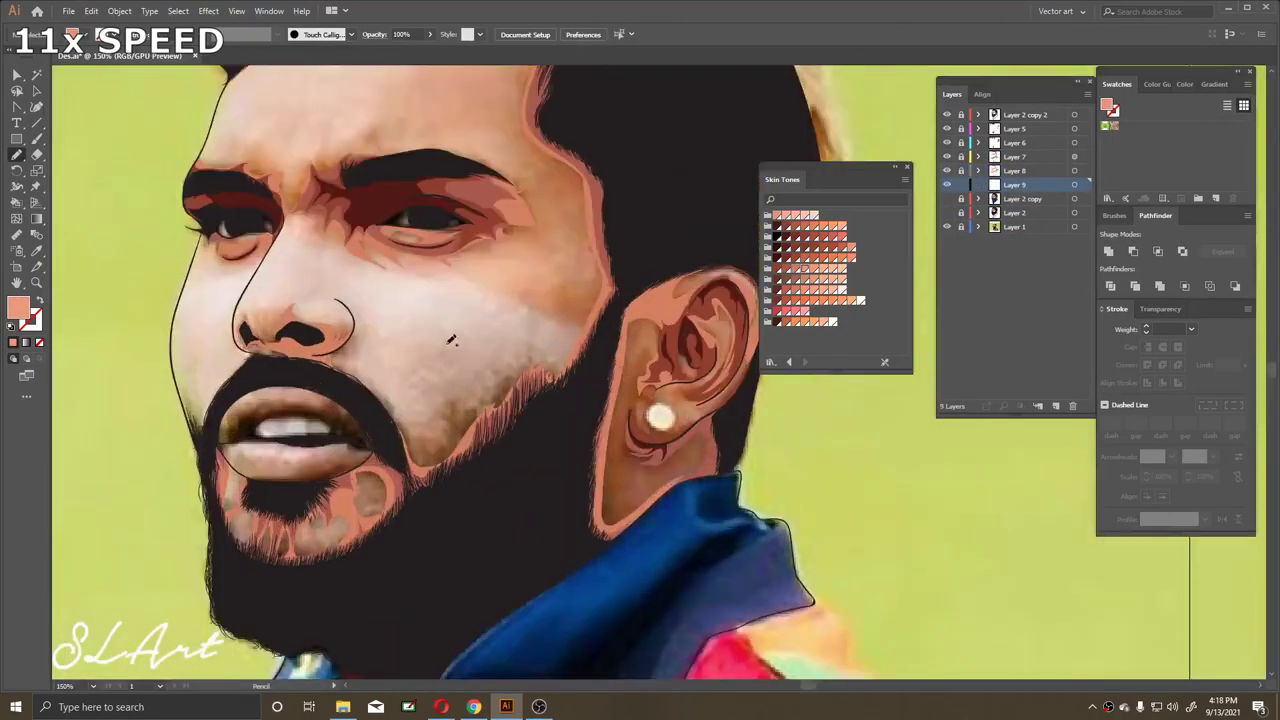
pyautogui.moveTo(400, 214); pyautogui.dragTo(257, 543)
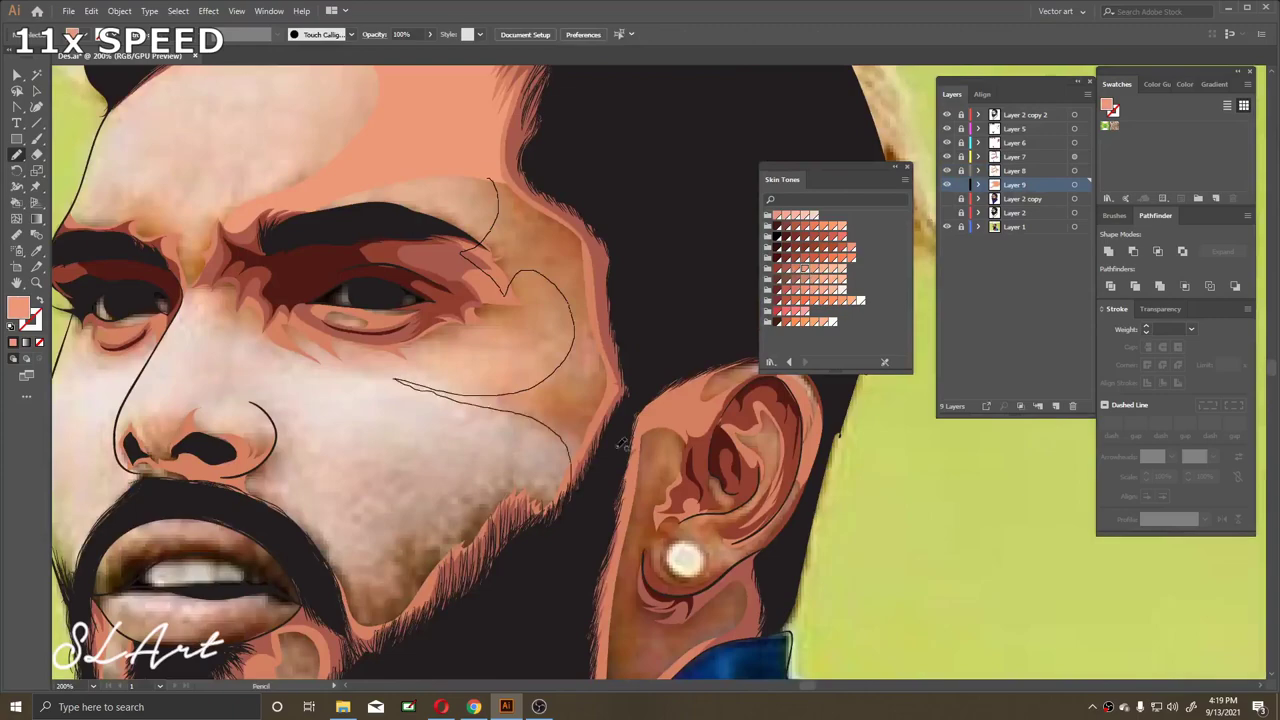
pyautogui.hotkey('ctrl', '0')
pyautogui.scroll(3, 500, 330)
pyautogui.scroll(3, 600, 400)
# Draw pale peach highlights along the neck, upper ear and left beard edge
pyautogui.moveTo(425, 192); pyautogui.dragTo(617, 367)
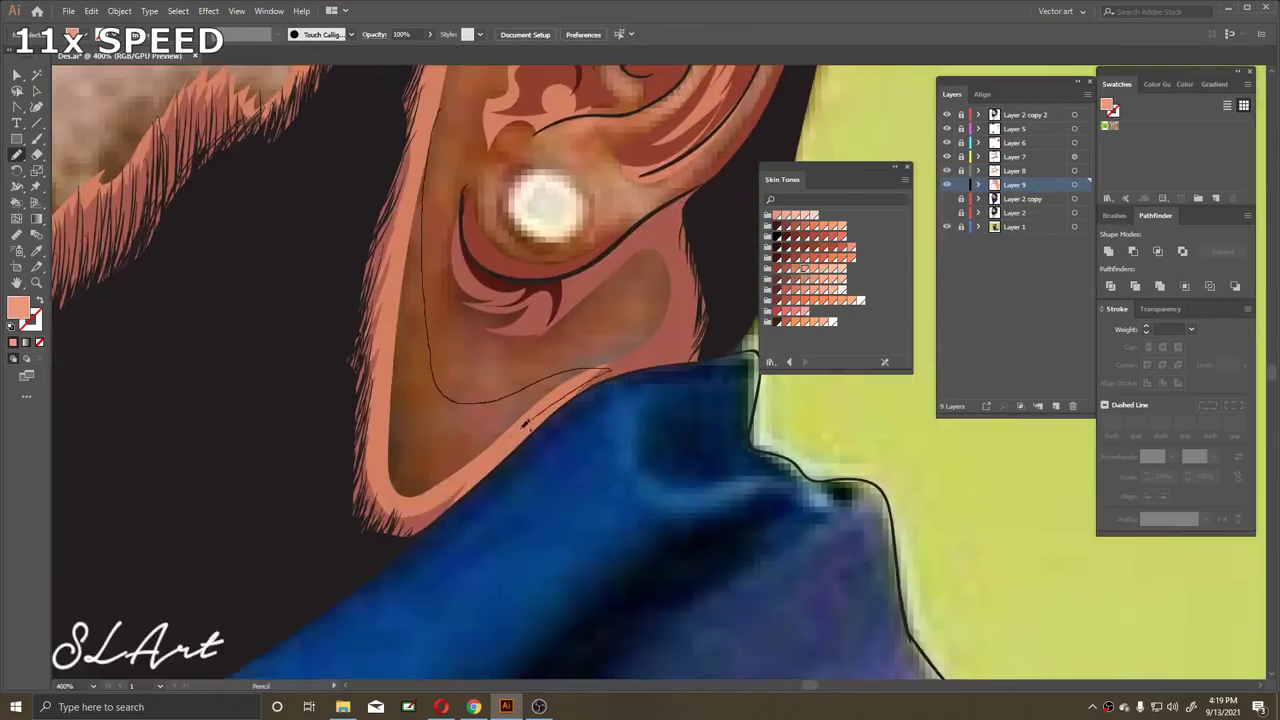
pyautogui.scroll(3, 588, 384)
pyautogui.moveTo(640, 228); pyautogui.dragTo(453, 293)
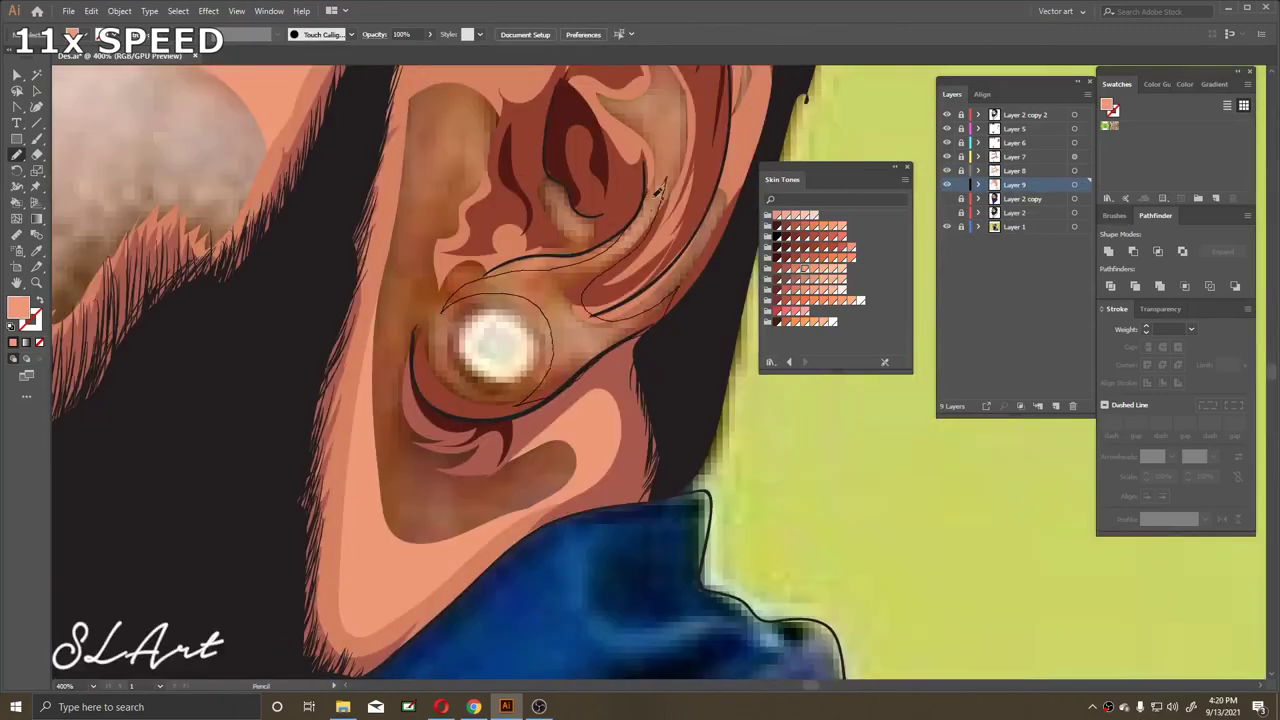
pyautogui.hotkey('ctrl', '0')
pyautogui.scroll(4, 554, 165)
pyautogui.scroll(3, 400, 300)
pyautogui.moveTo(312, 624); pyautogui.dragTo(243, 300)
# Hide the reference photo so only the vector portrait is visible
pyautogui.hotkey('ctrl', '0')
pyautogui.scroll(4, 306, 251)
pyautogui.scroll(-1, 435, 163)
pyautogui.scroll(2, 435, 163)
pyautogui.scroll(3, 400, 250)
pyautogui.scroll(-3, 363, 291)
pyautogui.scroll(5, 363, 291)
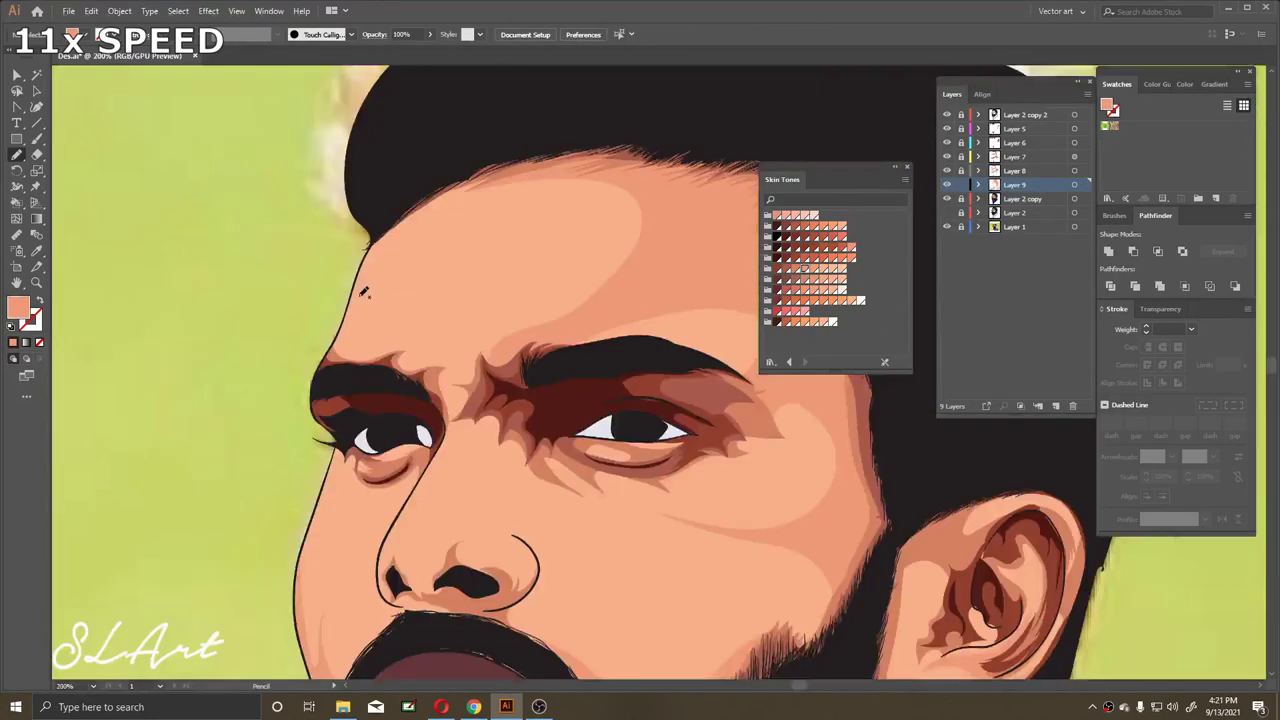
pyautogui.scroll(2, 363, 291)
pyautogui.hotkey('ctrl', '0')
pyautogui.scroll(4, 409, 232)
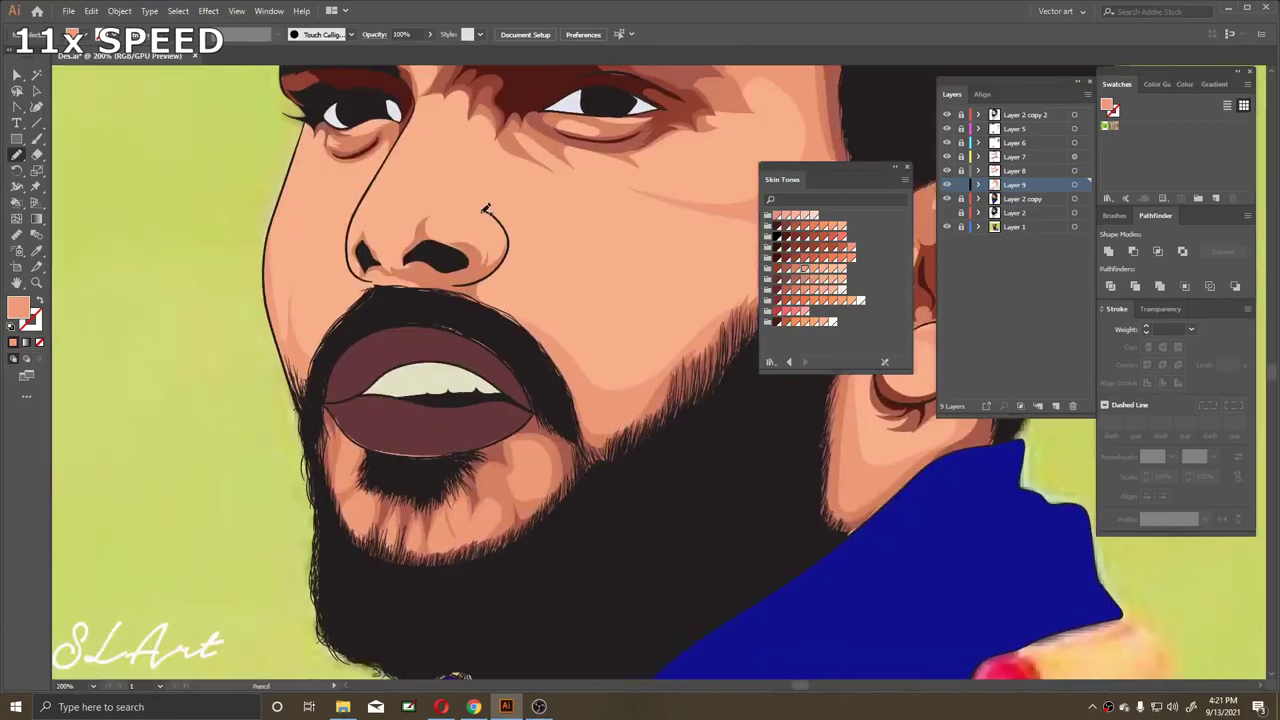
pyautogui.scroll(3, 430, 210)
pyautogui.hotkey('ctrl', '0')
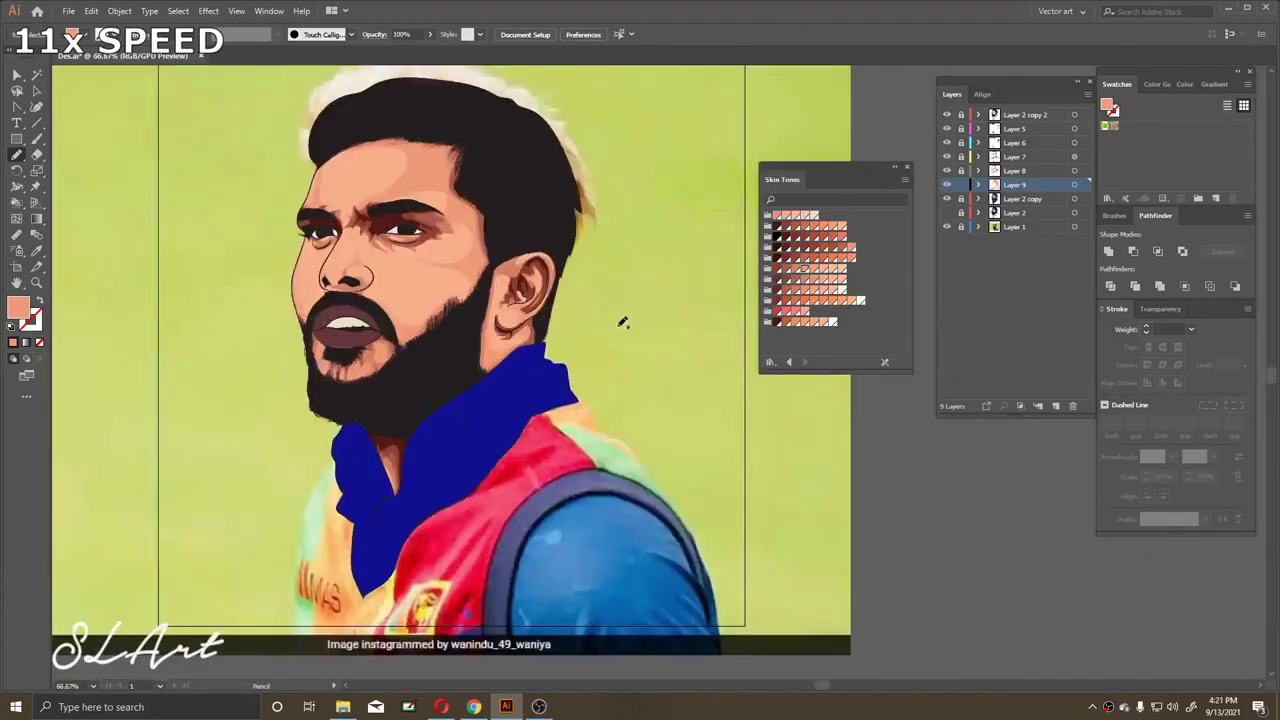
pyautogui.click(947, 184)
pyautogui.scroll(3, 449, 363)
pyautogui.scroll(2, 449, 363)
pyautogui.hotkey('ctrl', '0')
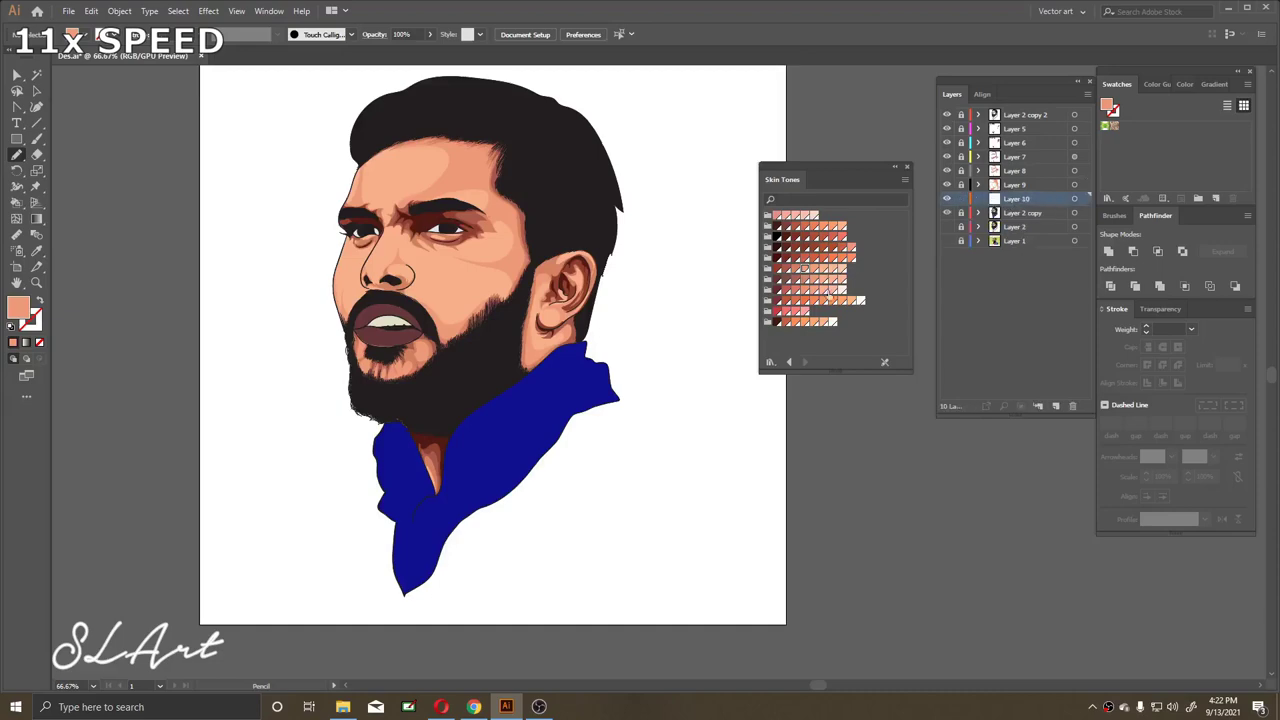
# Pick a lighter skin-tone fill and draw a thin shading stroke along the eyebrow
pyautogui.click(828, 297)
pyautogui.scroll(4, 390, 285)
pyautogui.scroll(1, 390, 285)
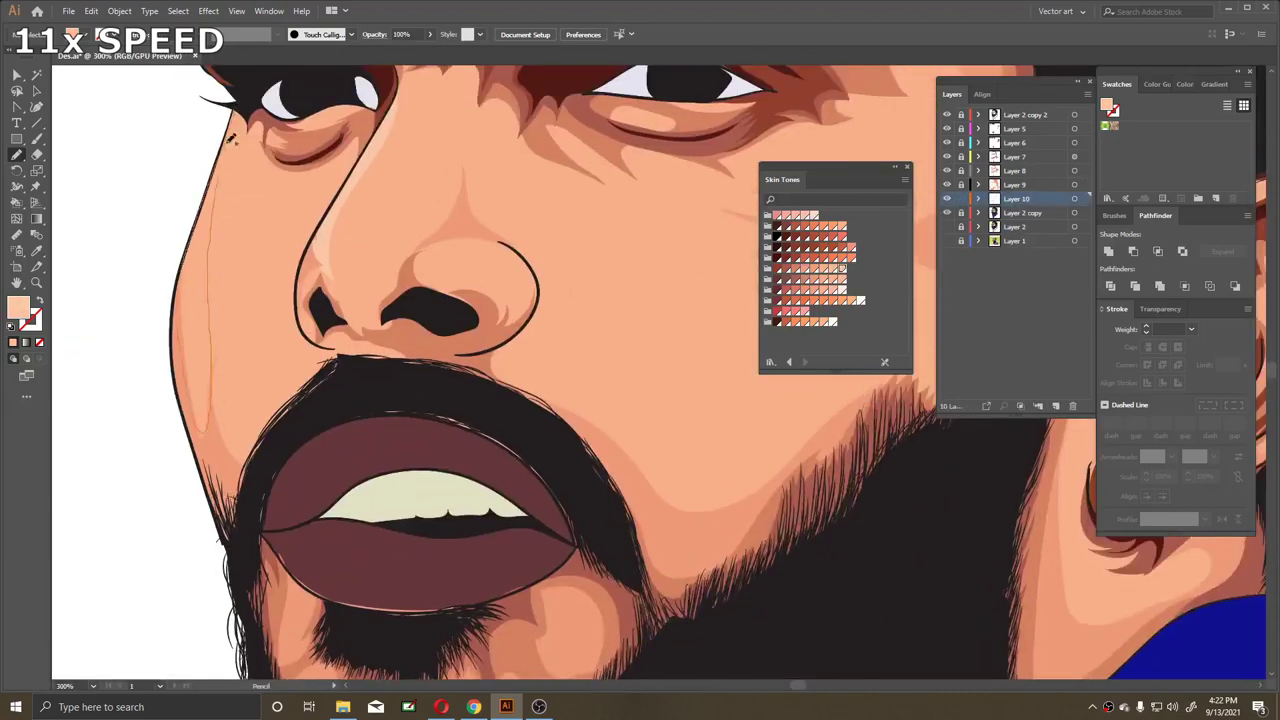
pyautogui.scroll(-3, 232, 140)
pyautogui.hscroll(10, 497, 180)
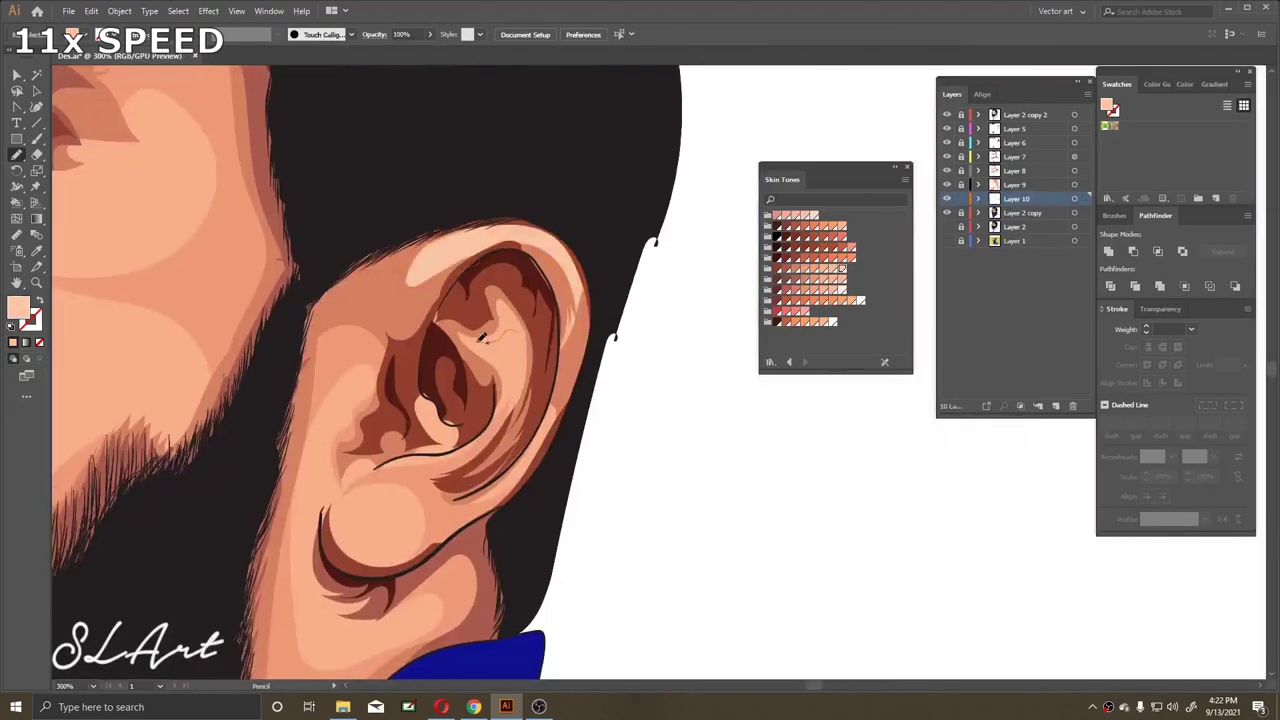
pyautogui.scroll(-3, 651, 306)
pyautogui.scroll(-3, 382, 310)
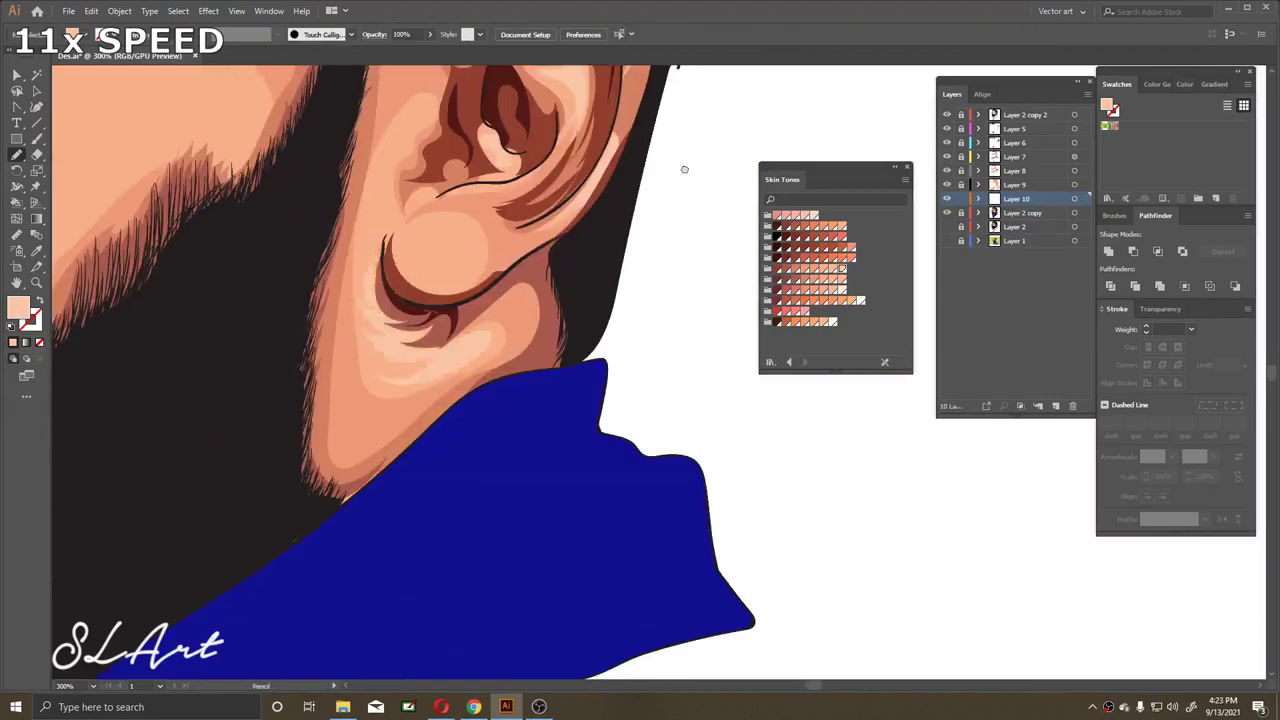
pyautogui.scroll(-2, 431, 273)
pyautogui.scroll(2, 516, 266)
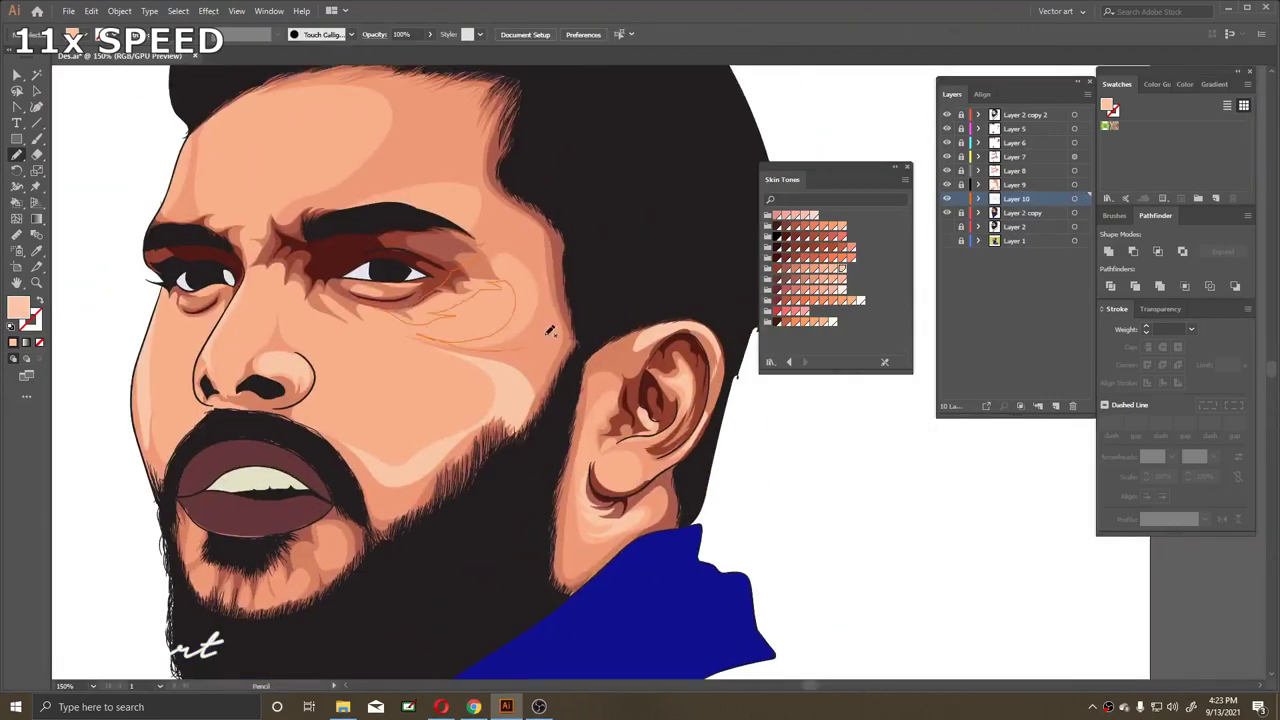
pyautogui.scroll(-3, 549, 330)
pyautogui.scroll(5, 400, 329)
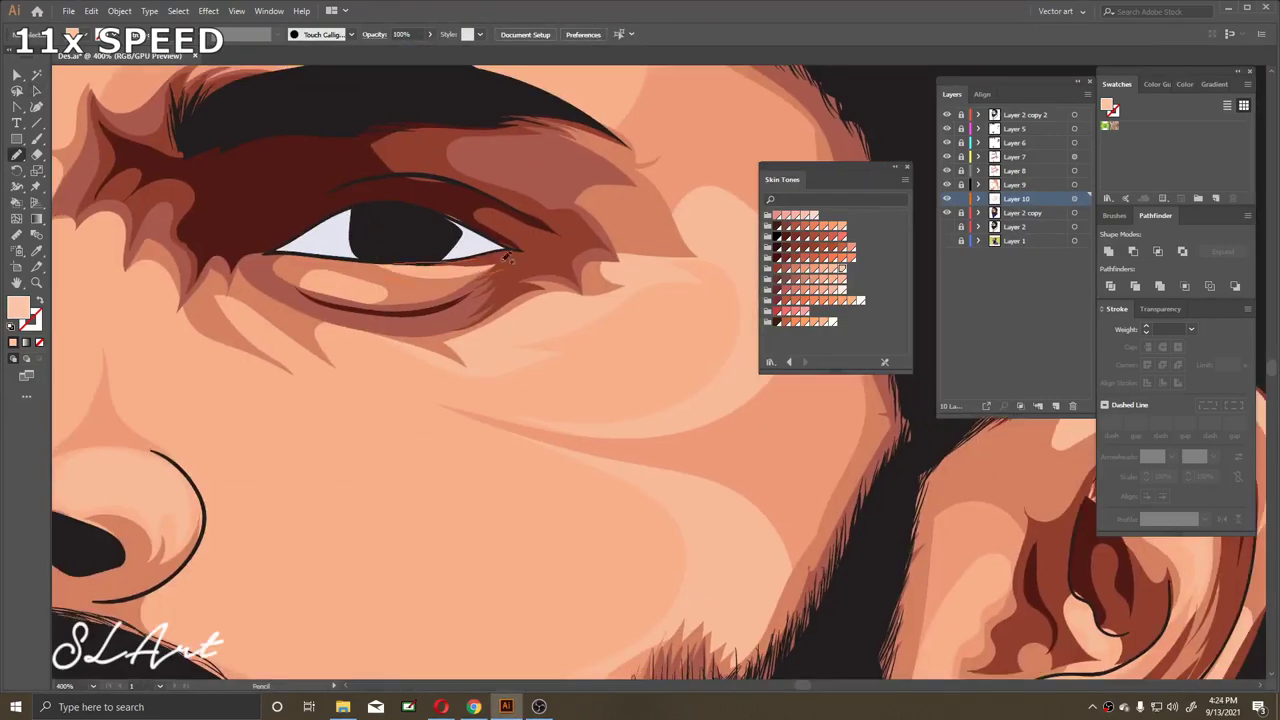
pyautogui.scroll(-2, 507, 257)
pyautogui.scroll(-1, 507, 257)
pyautogui.moveTo(452, 258); pyautogui.dragTo(548, 268)
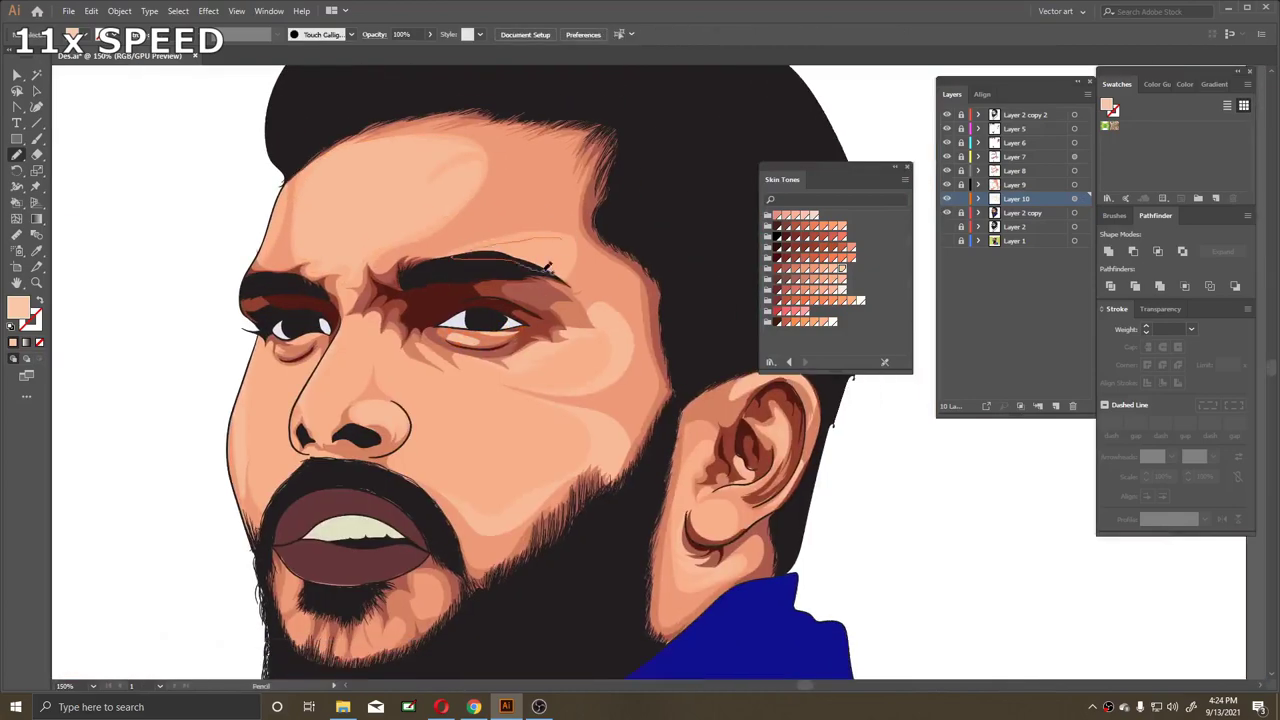
pyautogui.scroll(4, 294, 194)
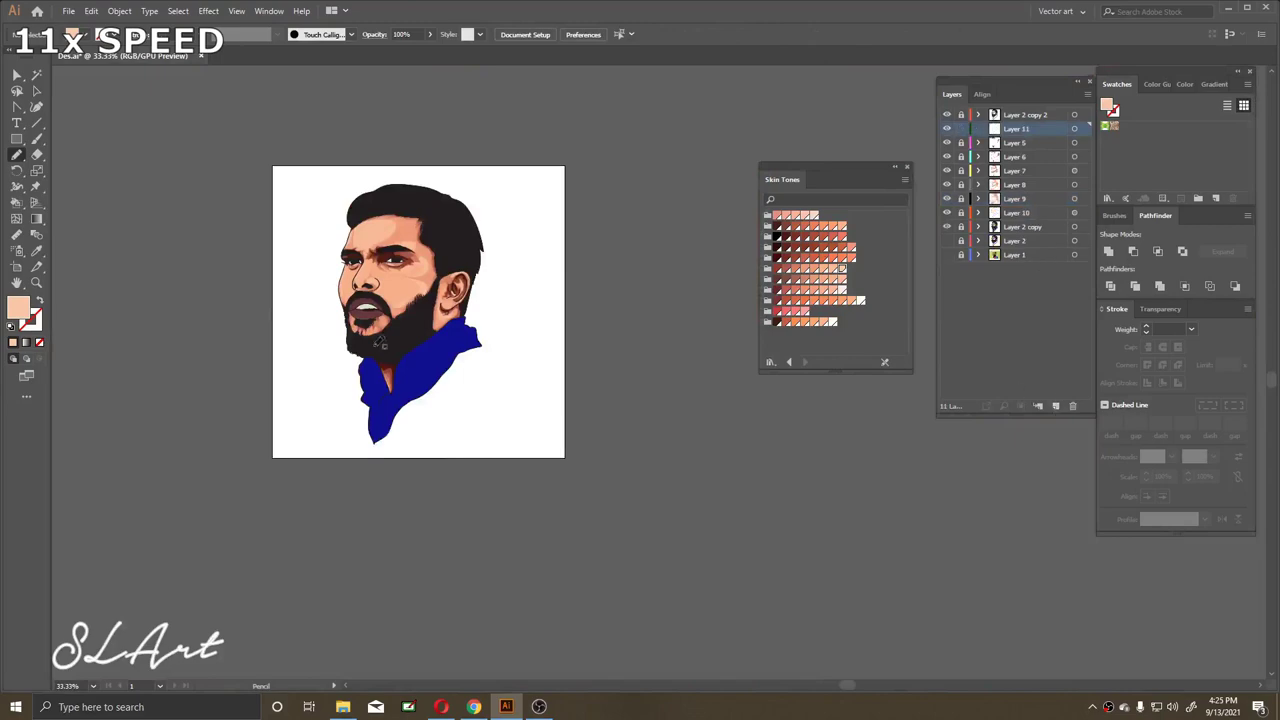
# Draw a Pencil shading shape on the cheek just under the eye
pyautogui.scroll(5, 395, 385)
pyautogui.moveTo(390, 290); pyautogui.dragTo(466, 252)
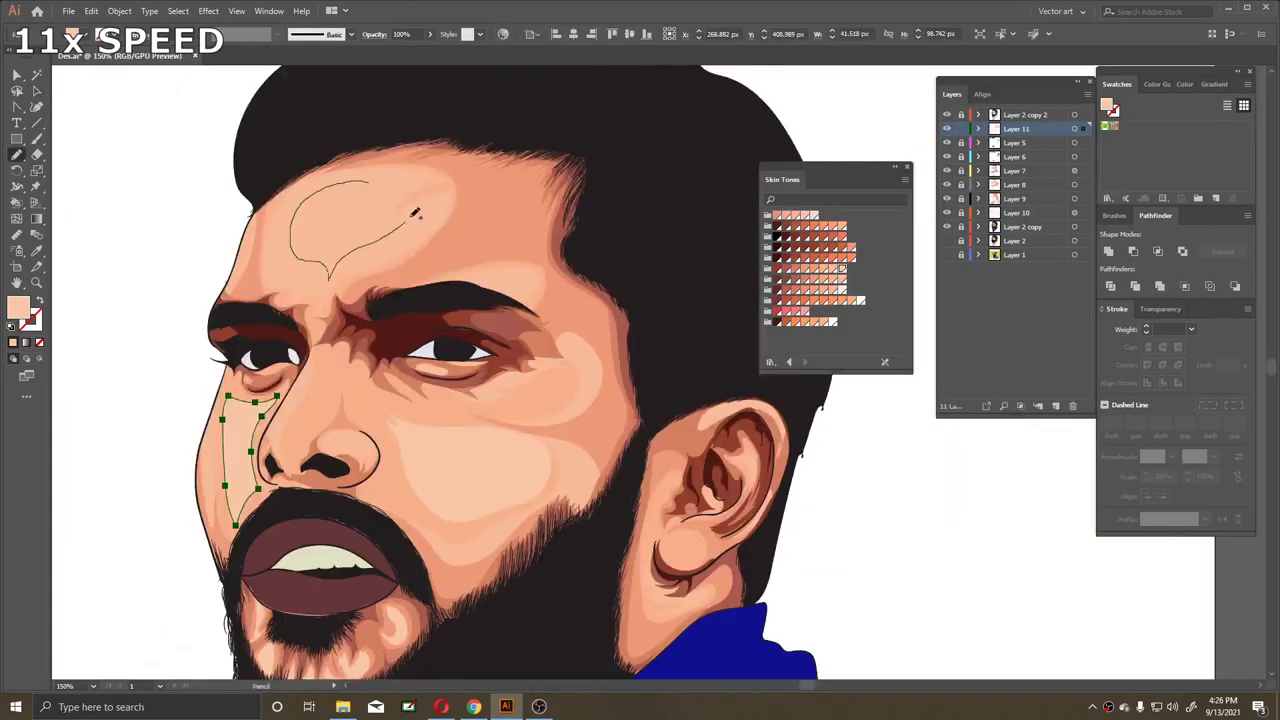
pyautogui.moveTo(417, 273); pyautogui.dragTo(465, 244)
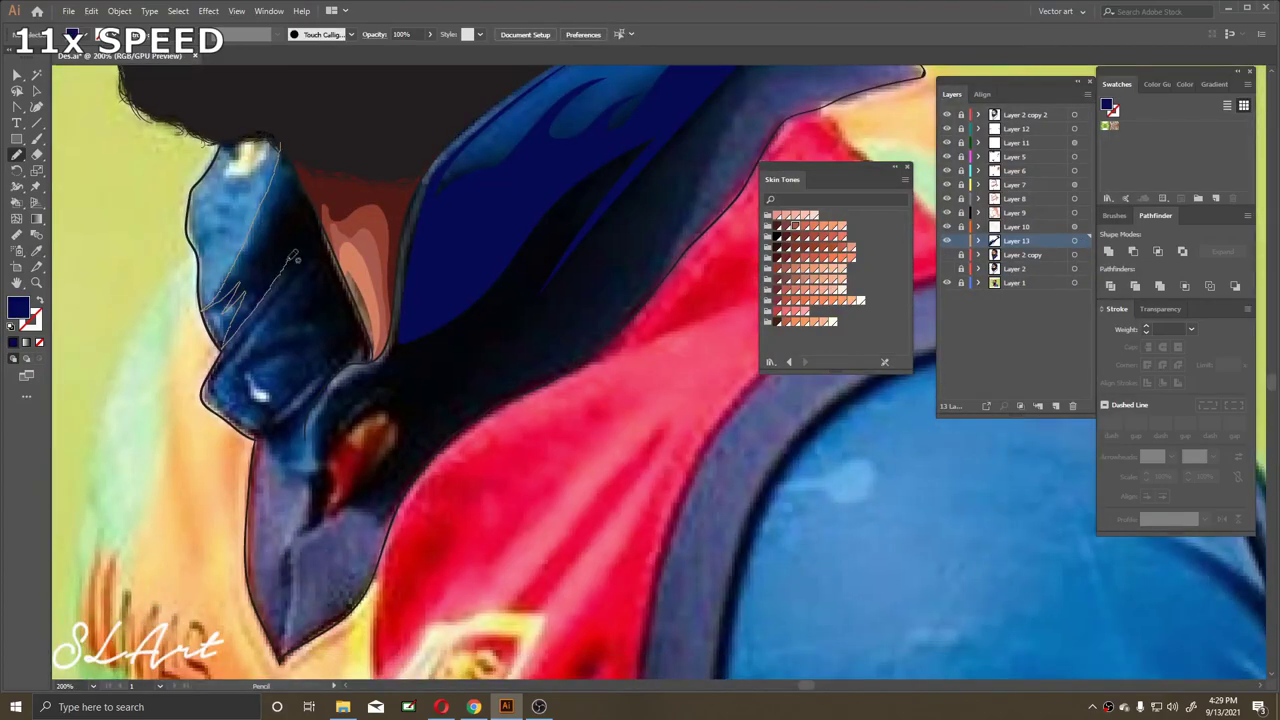
# Draw the remaining dark navy shading shapes down the scarf collar
pyautogui.moveTo(293, 258); pyautogui.dragTo(302, 190)
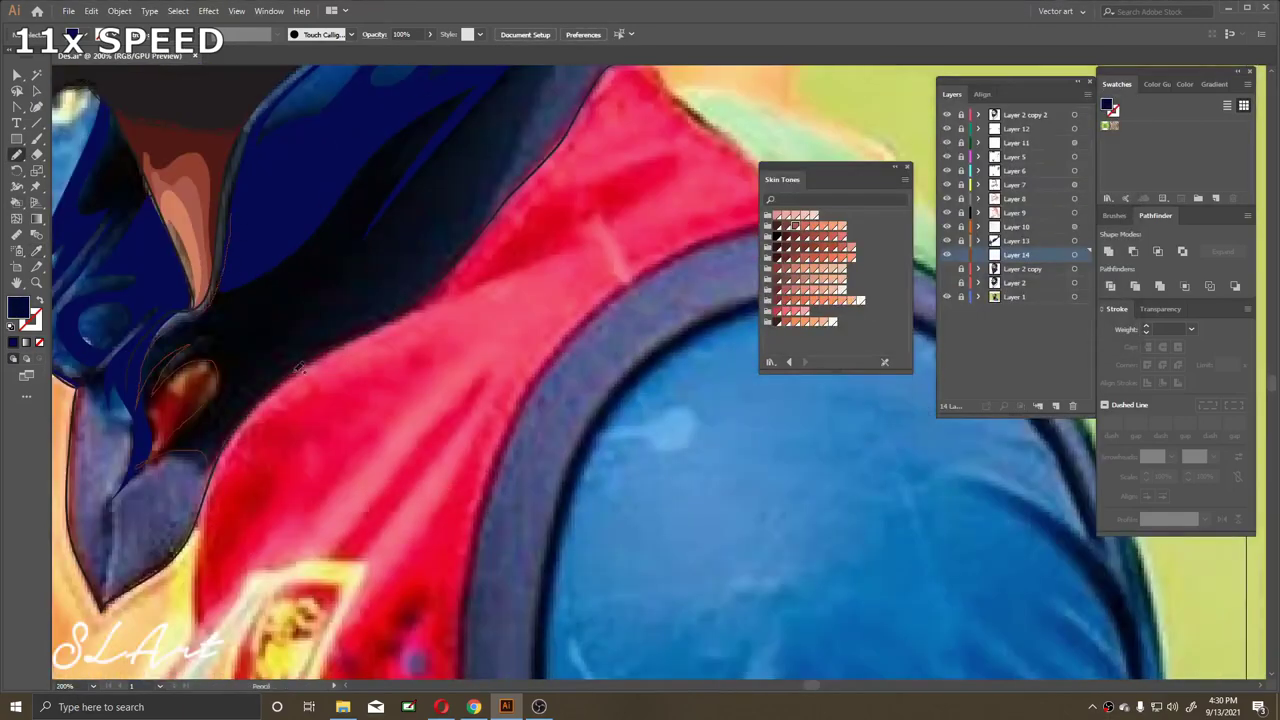
pyautogui.hotkey('ctrl', '-')
pyautogui.hotkey('ctrl', '-')
pyautogui.hotkey('ctrl', '-')
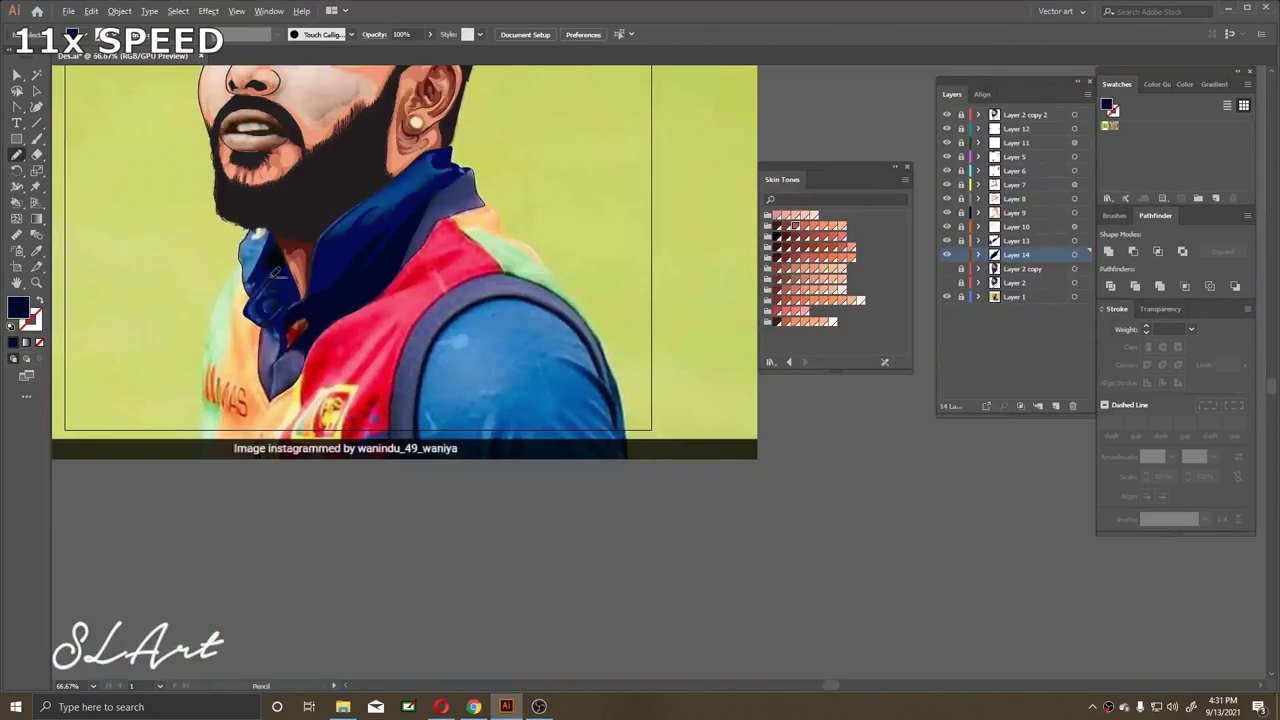
pyautogui.hotkey('ctrl', '+')
pyautogui.hotkey('ctrl', '+')
pyautogui.hotkey('ctrl', '+')
pyautogui.moveTo(300, 168); pyautogui.dragTo(279, 404)
pyautogui.scroll(-5, 428, 450)
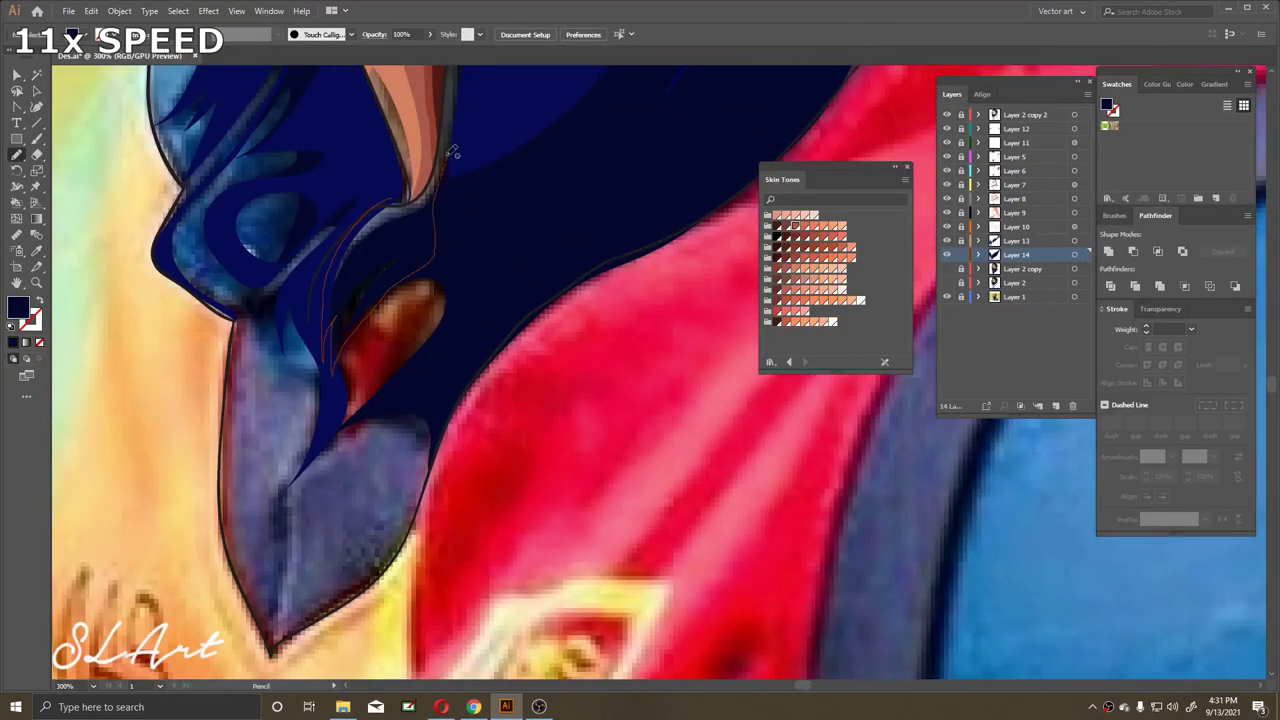
pyautogui.moveTo(255, 120); pyautogui.dragTo(440, 330)
pyautogui.scroll(-3, 303, 320)
pyautogui.hotkey('ctrl', '-')
# Hide the reference photo and choose bright blue #1331e5 as the fill
pyautogui.click(947, 269)
pyautogui.hotkey('ctrl', '-')
pyautogui.hotkey('ctrl', '+')
pyautogui.hotkey('ctrl', '+')
pyautogui.doubleClick(17, 307)
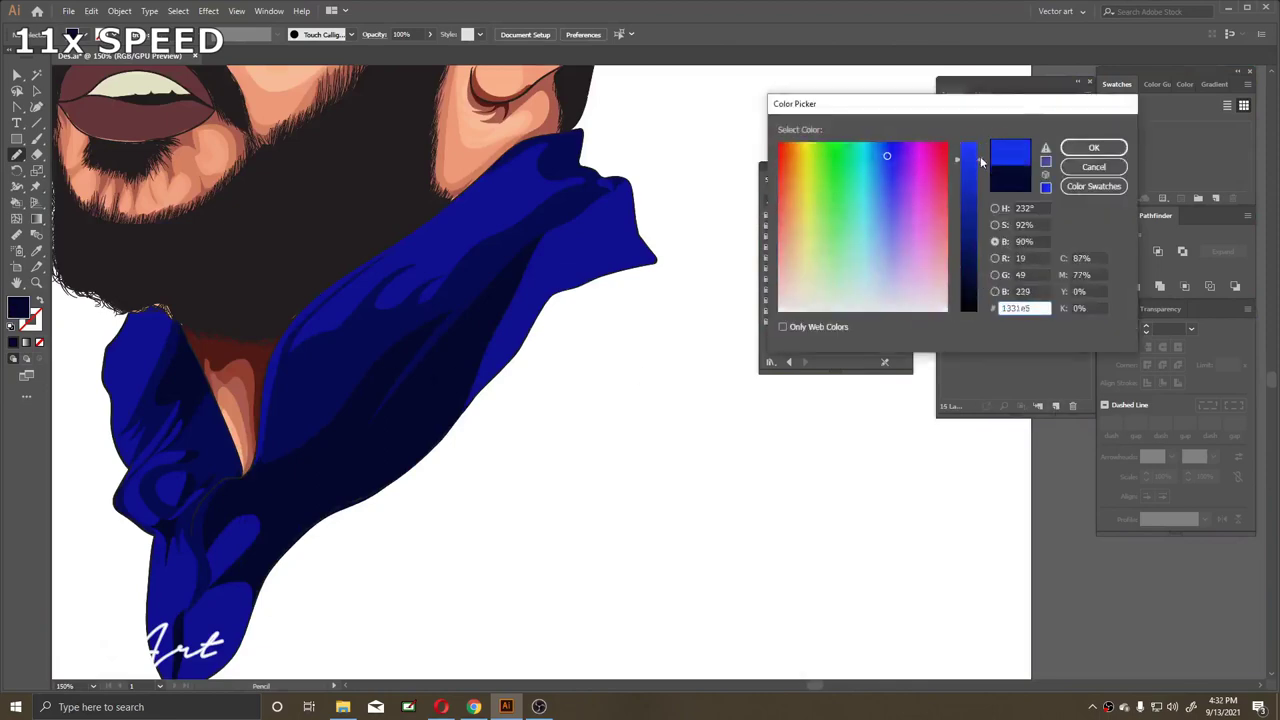
# Confirm the bright blue fill and draw two highlight strips on the collar
pyautogui.click(1089, 149)
pyautogui.hotkey('ctrl', '+')
pyautogui.moveTo(531, 121); pyautogui.dragTo(341, 311)
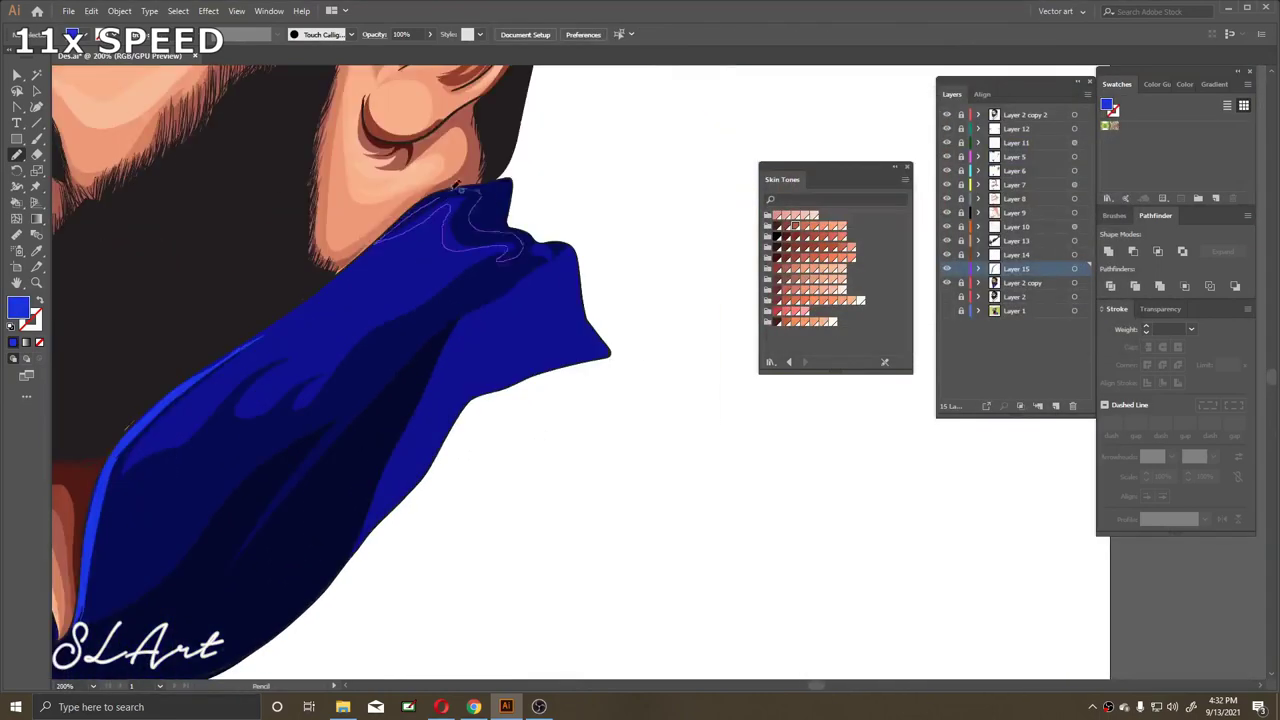
pyautogui.scroll(-5, 380, 294)
pyautogui.moveTo(420, 300); pyautogui.dragTo(500, 400)
pyautogui.hotkey('ctrl', '-')
pyautogui.hotkey('ctrl', '-')
pyautogui.hotkey('ctrl', '-')
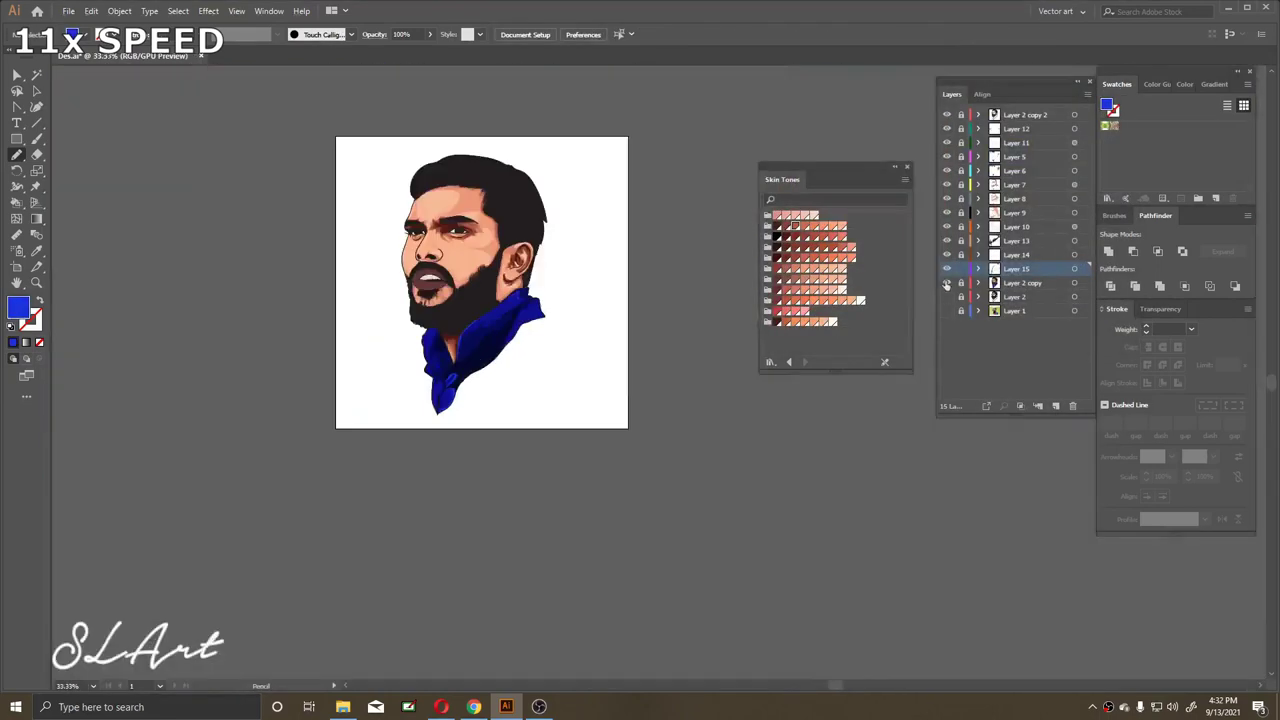
pyautogui.hotkey('ctrl', '+')
pyautogui.hotkey('ctrl', '+')
pyautogui.hotkey('ctrl', '+')
pyautogui.hotkey('ctrl', '-')
pyautogui.hotkey('ctrl', '-')
pyautogui.hotkey('ctrl', '-')
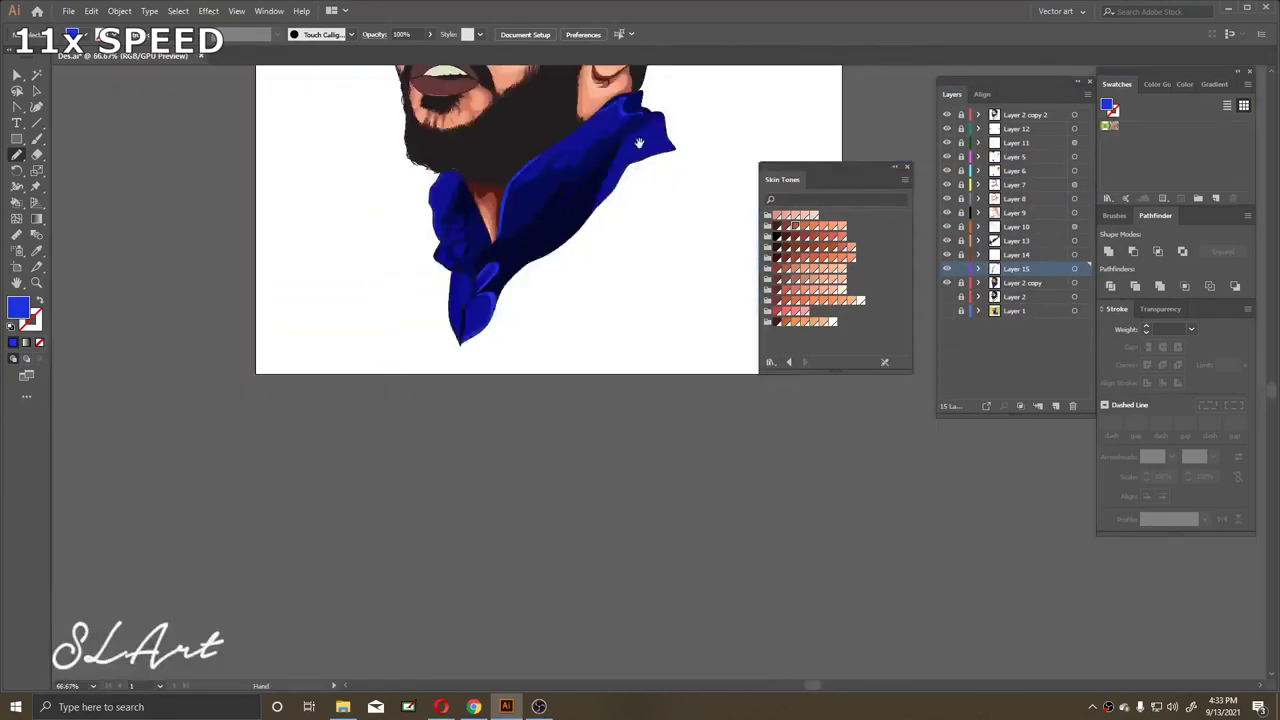
pyautogui.hotkey('ctrl', '+')
pyautogui.hotkey('ctrl', '+')
pyautogui.hotkey('ctrl', '+')
pyautogui.hotkey('ctrl', '+')
pyautogui.hotkey('ctrl', '+')
pyautogui.hotkey('ctrl', '+')
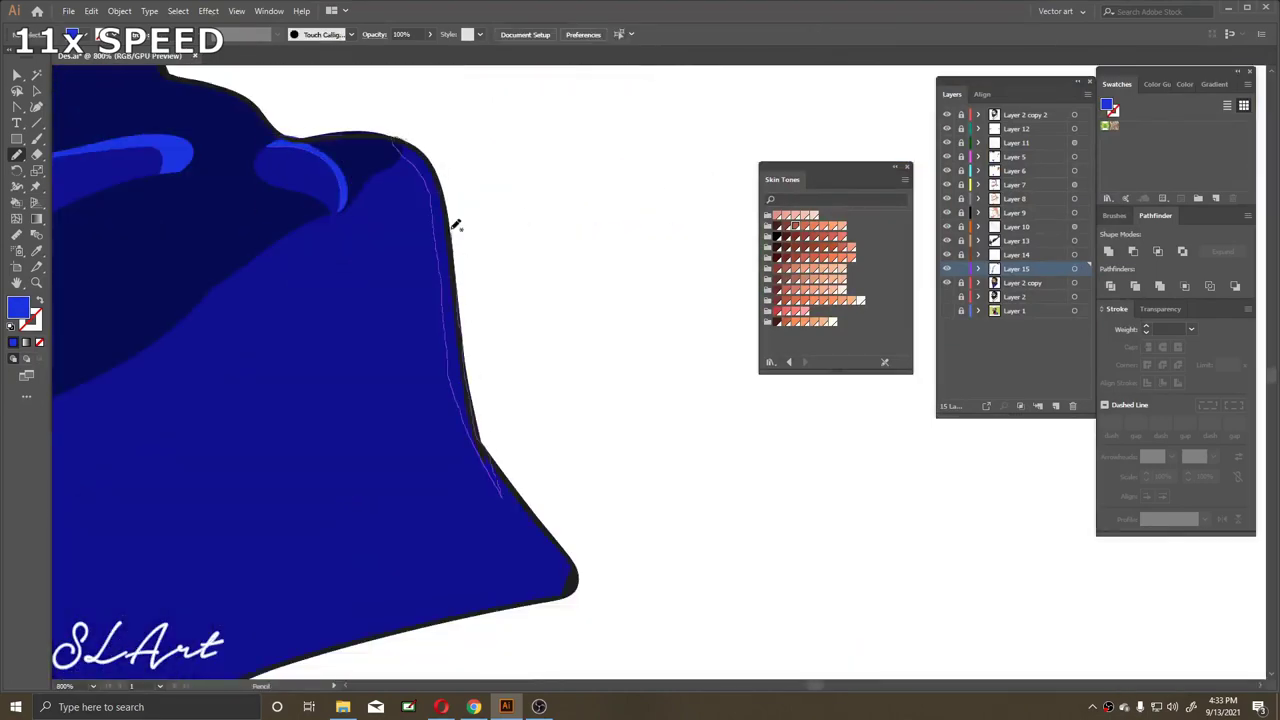
# Add a bright blue highlight along the collar's top edge, then show the reference photo
pyautogui.moveTo(560, 205); pyautogui.dragTo(313, 313)
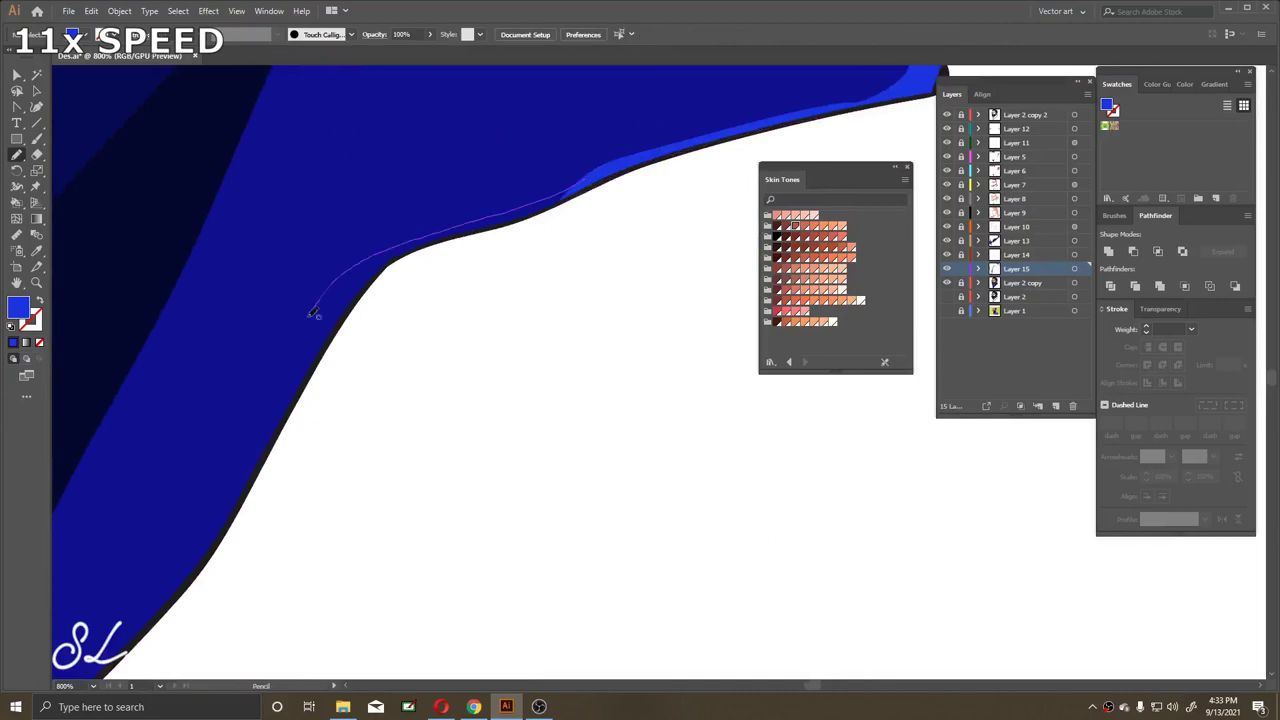
pyautogui.hotkey('ctrl', '-')
pyautogui.hotkey('ctrl', '-')
pyautogui.hotkey('ctrl', '-')
pyautogui.hotkey('ctrl', '-')
pyautogui.hotkey('ctrl', '-')
pyautogui.hotkey('ctrl', '-')
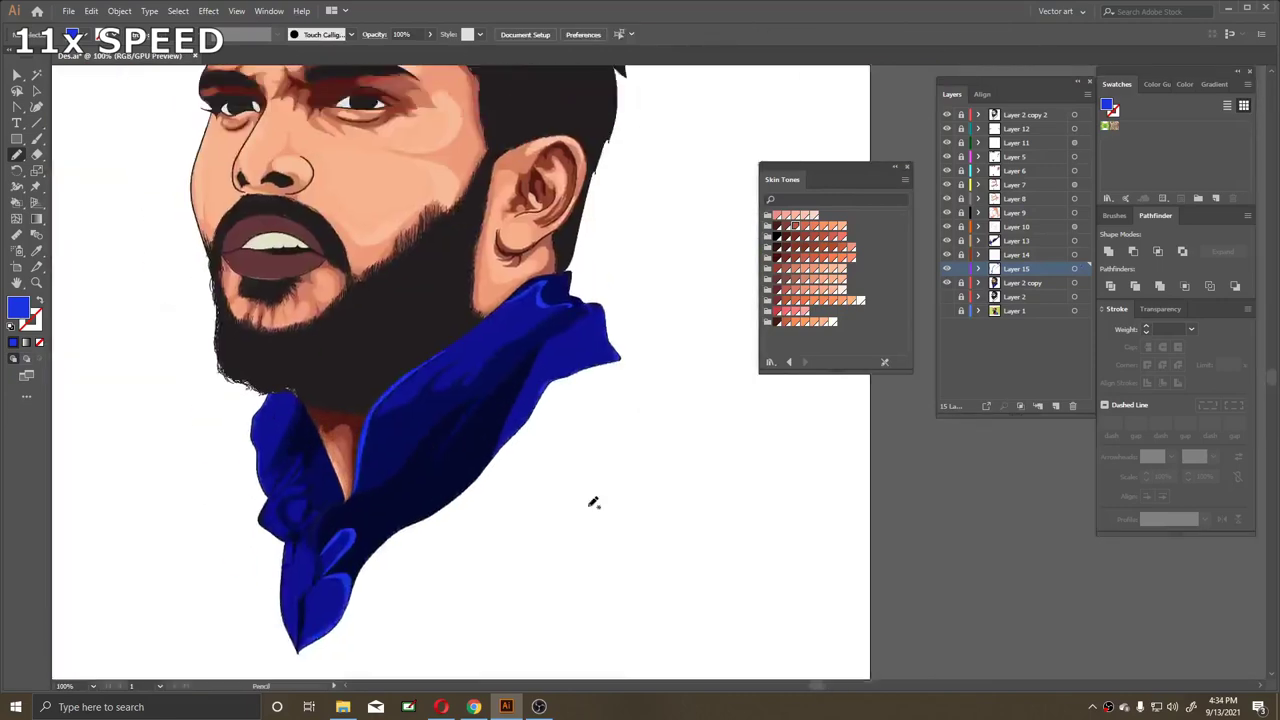
pyautogui.hotkey('ctrl', '-')
pyautogui.hotkey('ctrl', '-')
pyautogui.hotkey('ctrl', '-')
pyautogui.hotkey('ctrl', '+')
pyautogui.hotkey('ctrl', '+')
pyautogui.hotkey('ctrl', '-')
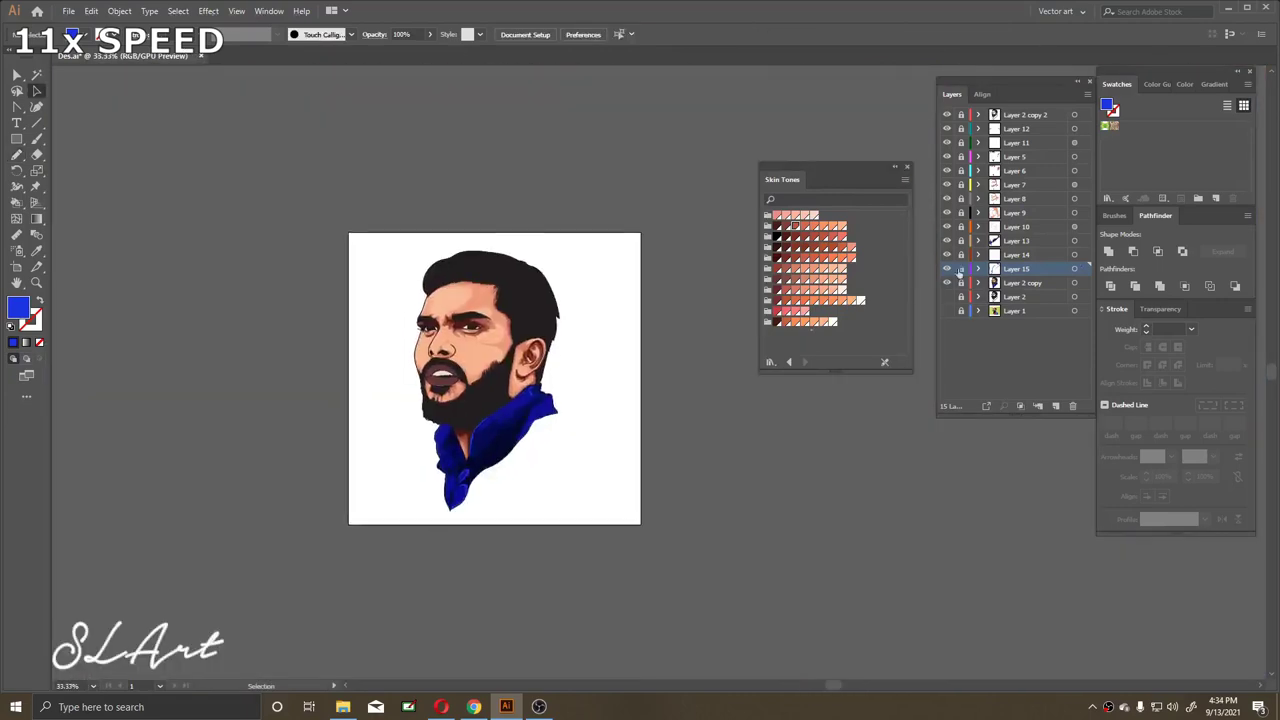
pyautogui.hotkey('ctrl', '+')
pyautogui.hotkey('ctrl', '+')
pyautogui.hotkey('ctrl', '+')
pyautogui.hotkey('ctrl', '-')
pyautogui.hotkey('ctrl', '-')
pyautogui.click(972, 283)
# On new Layer 16, pick a lip colour and draw a shading stroke on the upper lip
pyautogui.click(1055, 405)
pyautogui.doubleClick(18, 307)
pyautogui.click(1086, 146)
pyautogui.hotkey('ctrl', '+')
pyautogui.hotkey('ctrl', '+')
pyautogui.hotkey('ctrl', '+')
pyautogui.press('n')
pyautogui.moveTo(256, 300); pyautogui.dragTo(312, 250)
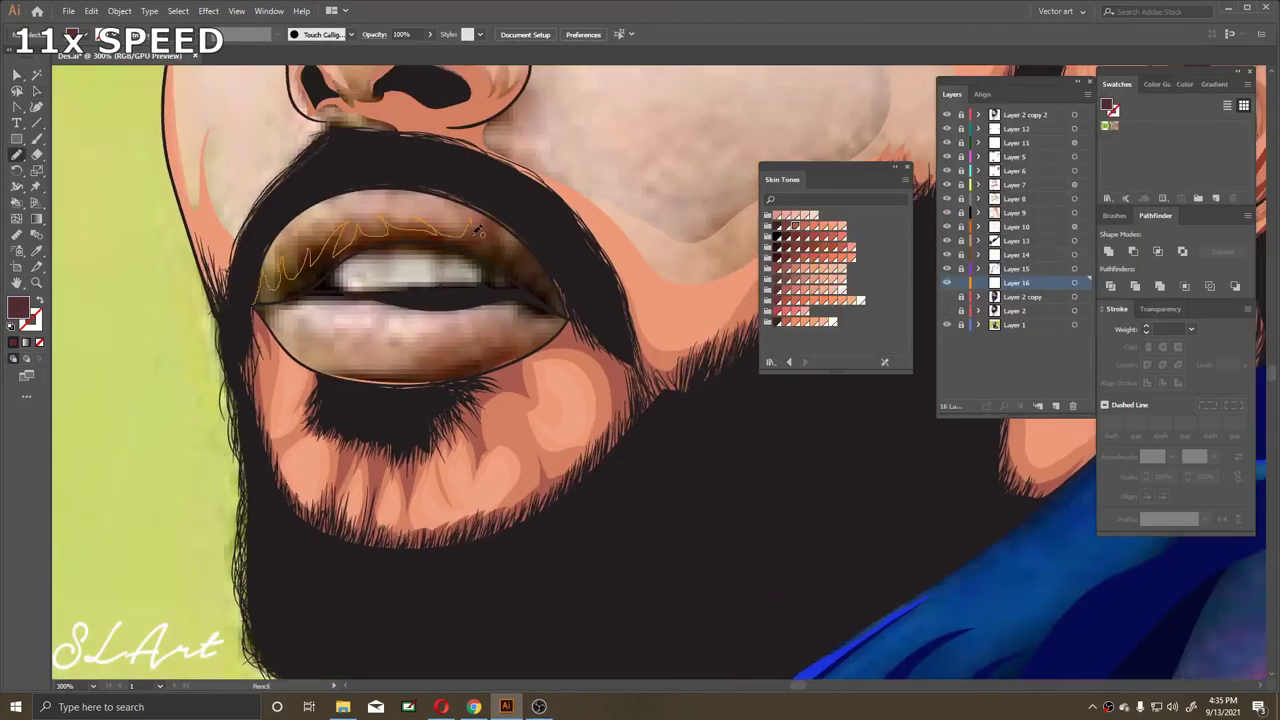
pyautogui.scroll(1, 143, 338)
pyautogui.scroll(1, 200, 330)
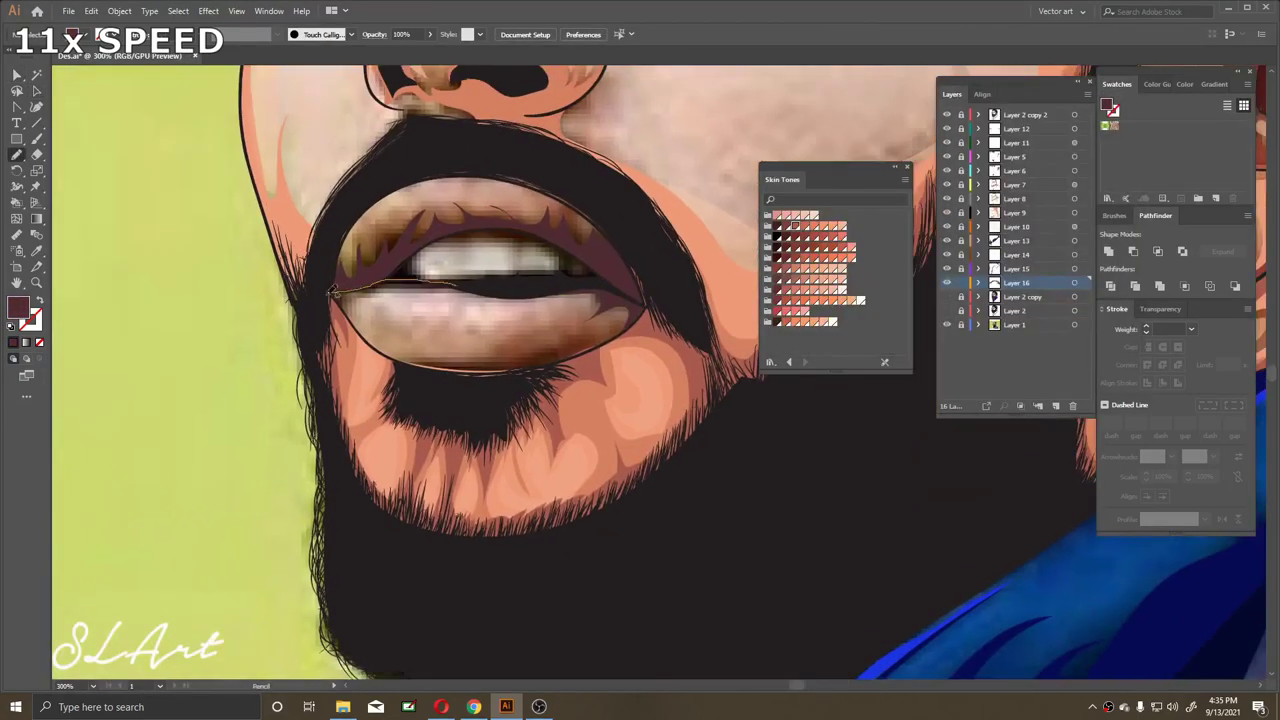
pyautogui.scroll(-2, 270, 324)
pyautogui.hotkey('ctrl', '0')
pyautogui.hotkey('ctrl', '+')
pyautogui.hotkey('ctrl', '+')
# Change the fill to a lighter pinkish mauve and hide the reference photo layers
pyautogui.doubleClick(18, 307)
pyautogui.click(1086, 146)
pyautogui.hotkey('ctrl', '+')
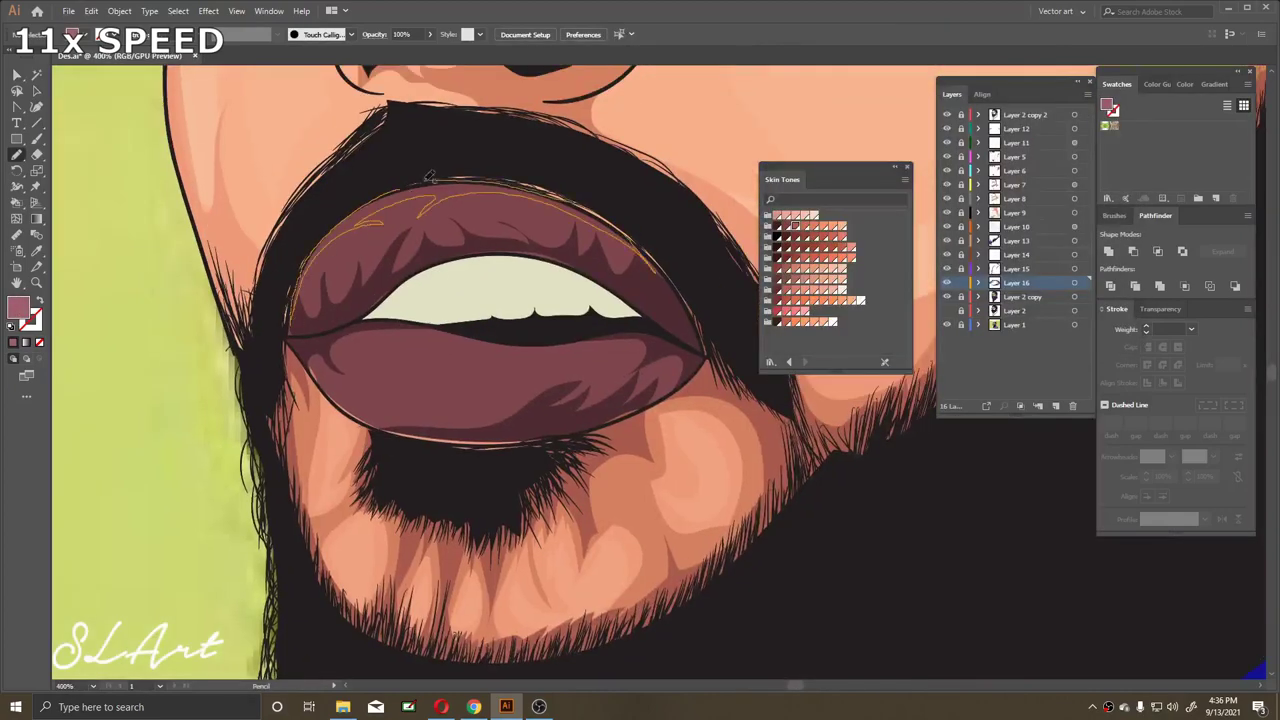
pyautogui.scroll(-2, 428, 176)
pyautogui.press('v')
pyautogui.hotkey('ctrl', '0')
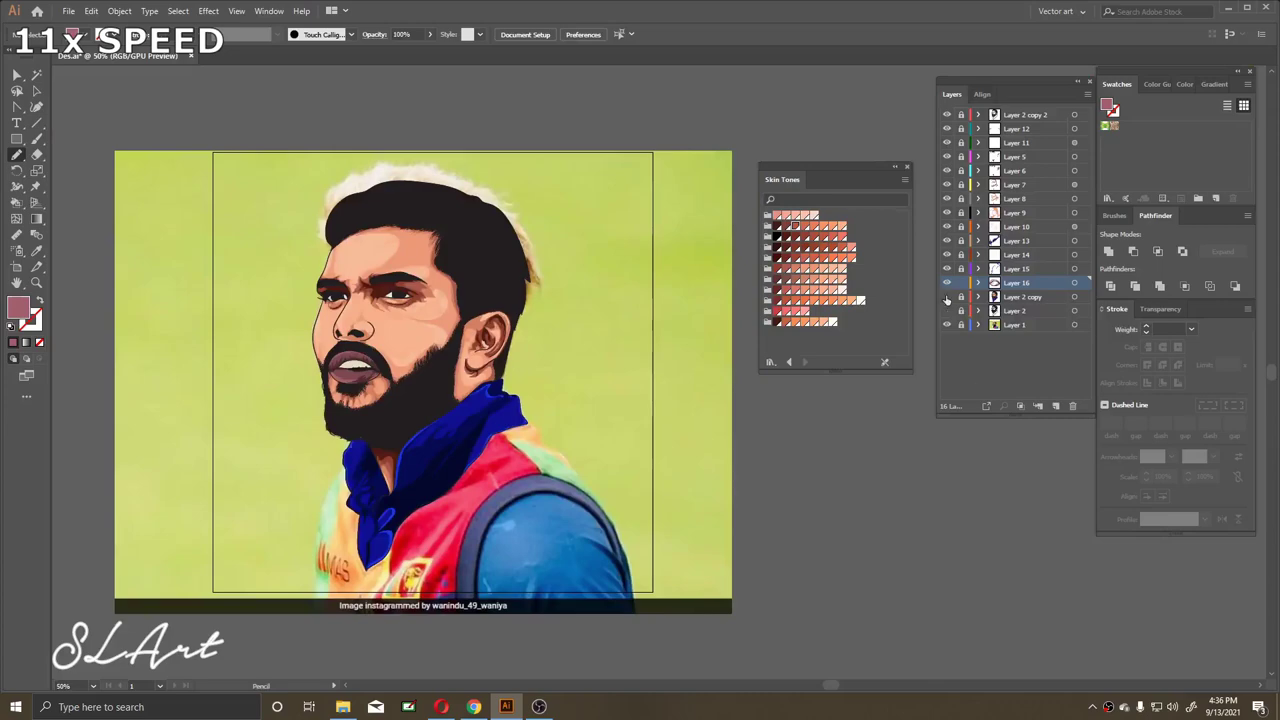
pyautogui.scroll(5, 420, 245)
pyautogui.hotkey('ctrl', '0')
pyautogui.press('v')
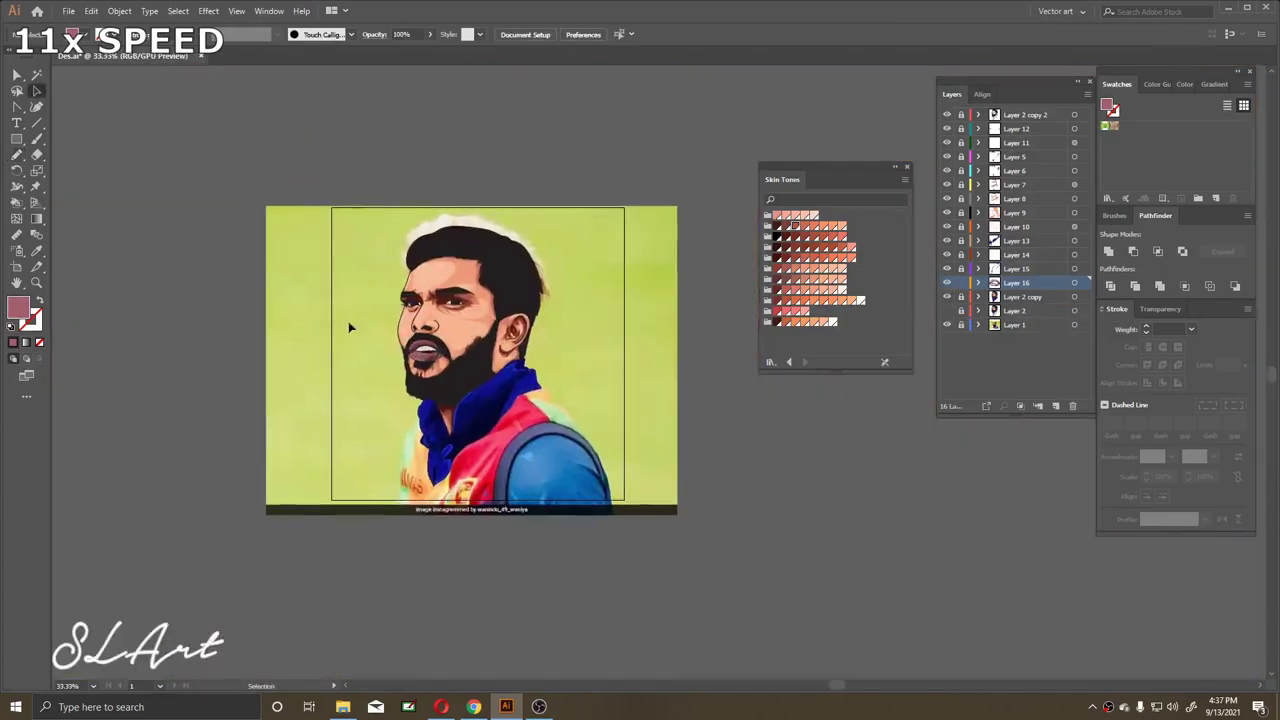
pyautogui.hotkey('ctrl', '+')
pyautogui.moveTo(947, 297); pyautogui.dragTo(947, 325)
pyautogui.scroll(5, 246, 229)
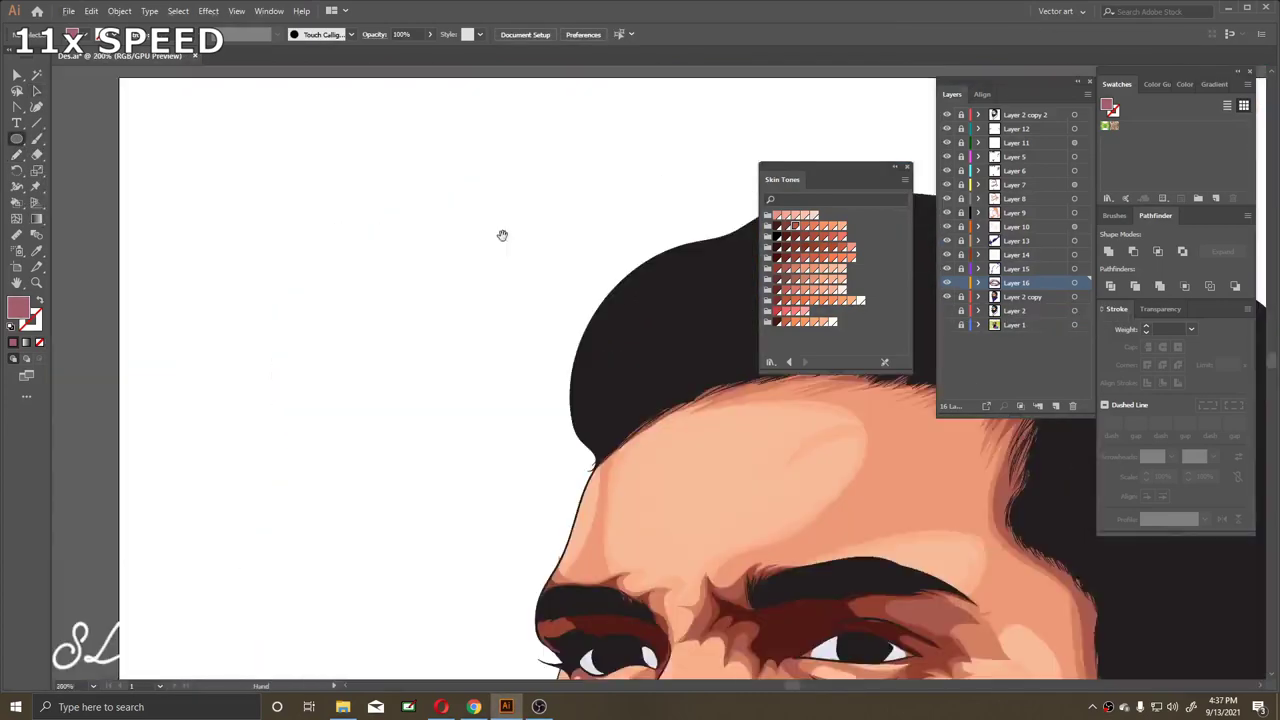
# Duplicate the tapered stroke line and colour the strokes tan (#c9a273)
pyautogui.scroll(3, 477, 265)
pyautogui.scroll(-3, 440, 290)
pyautogui.scroll(5, 403, 340)
pyautogui.scroll(-3, 350, 323)
pyautogui.press('r')
pyautogui.scroll(2, 457, 320)
pyautogui.scroll(-2, 626, 314)
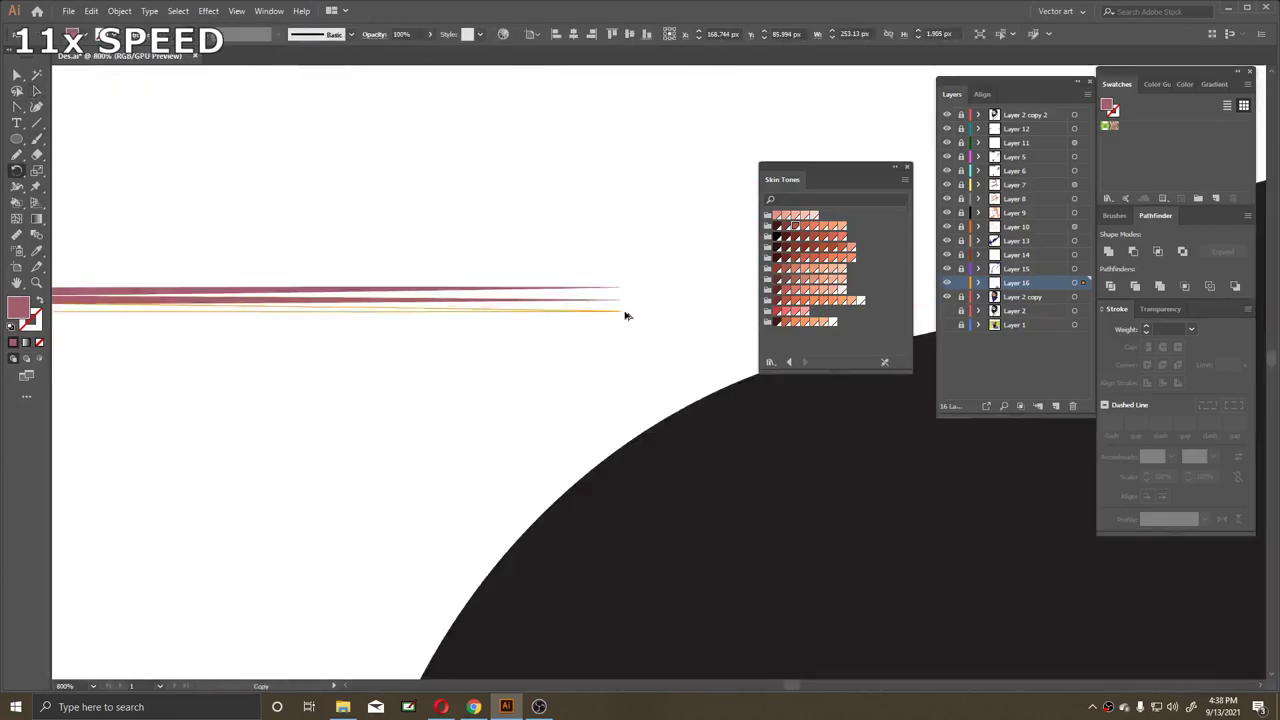
pyautogui.scroll(-4, 460, 334)
pyautogui.doubleClick(17, 308)
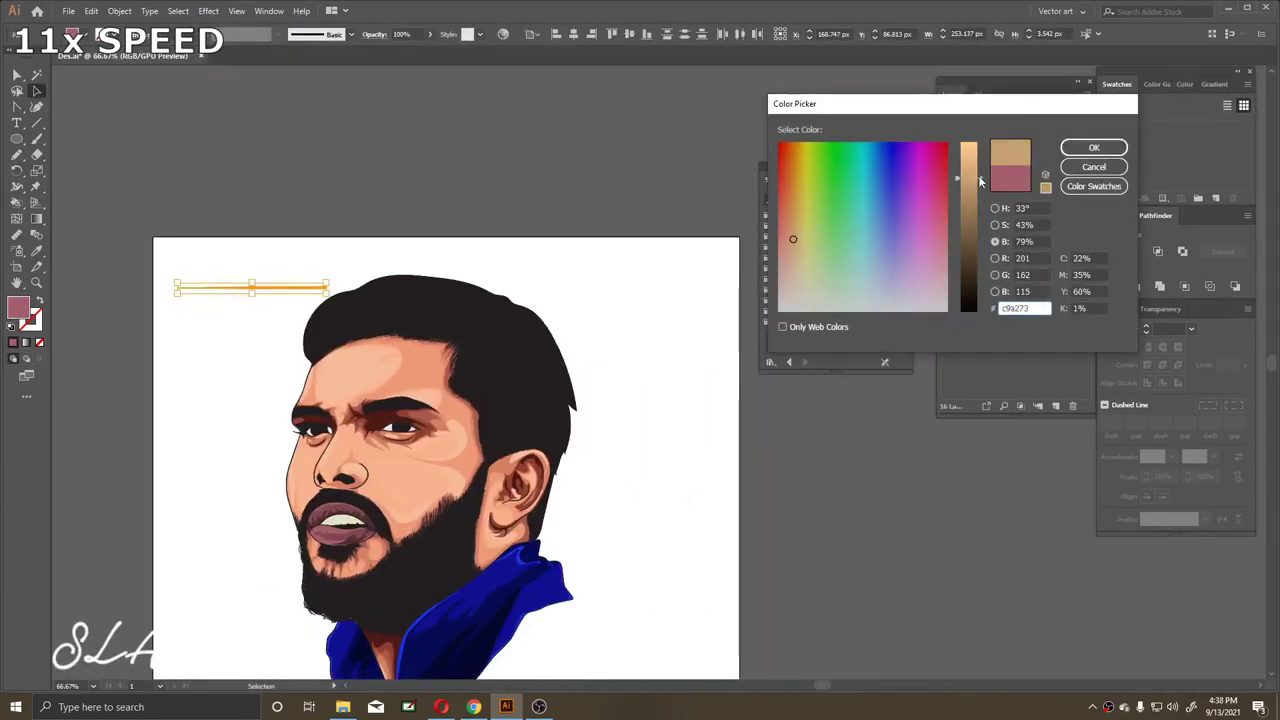
pyautogui.click(1094, 147)
# Turn the tan strokes into a new Art Brush named Hair 02
pyautogui.scroll(3, 271, 289)
pyautogui.scroll(-3, 478, 377)
pyautogui.click(1198, 326)
pyautogui.click(603, 446)
pyautogui.click(926, 503)
pyautogui.scroll(3, 471, 193)
pyautogui.scroll(-3, 471, 193)
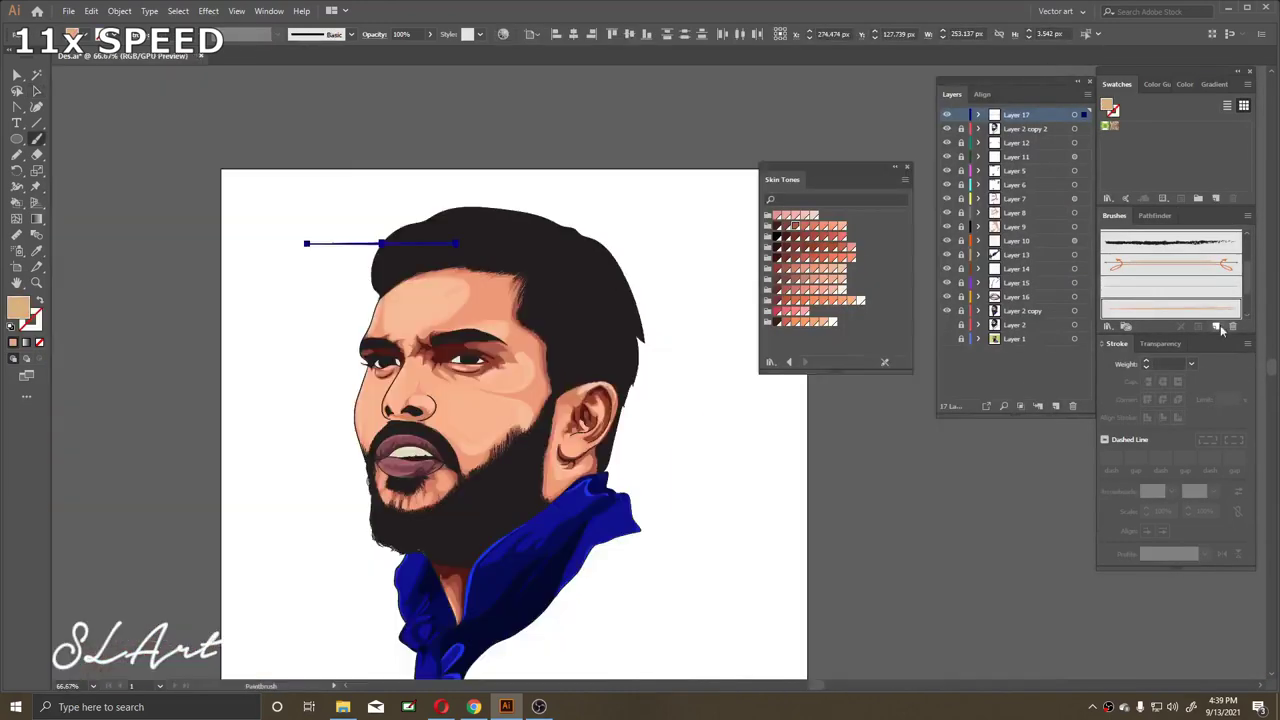
pyautogui.click(1198, 326)
pyautogui.click(603, 446)
pyautogui.click(930, 503)
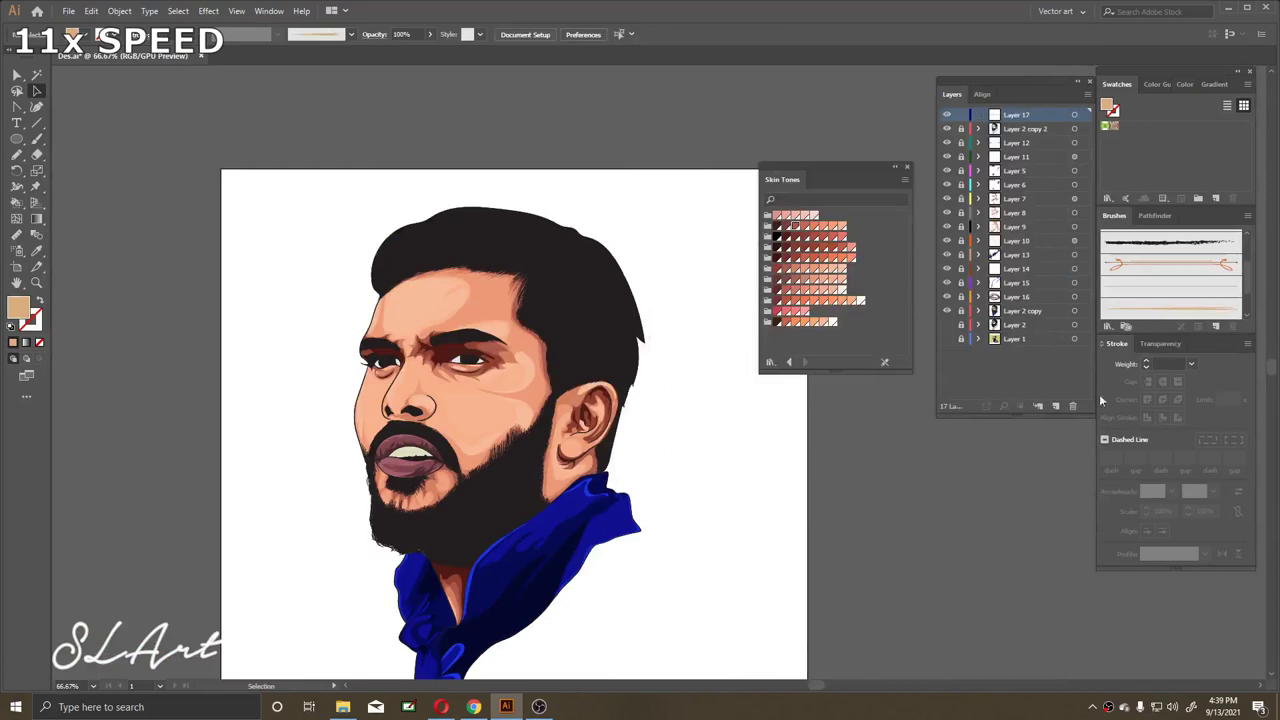
# Show the reference photo and paint a first hair strand along the hairline
pyautogui.scroll(3, 400, 300)
pyautogui.click(37, 140)
pyautogui.moveTo(245, 325); pyautogui.dragTo(285, 378)
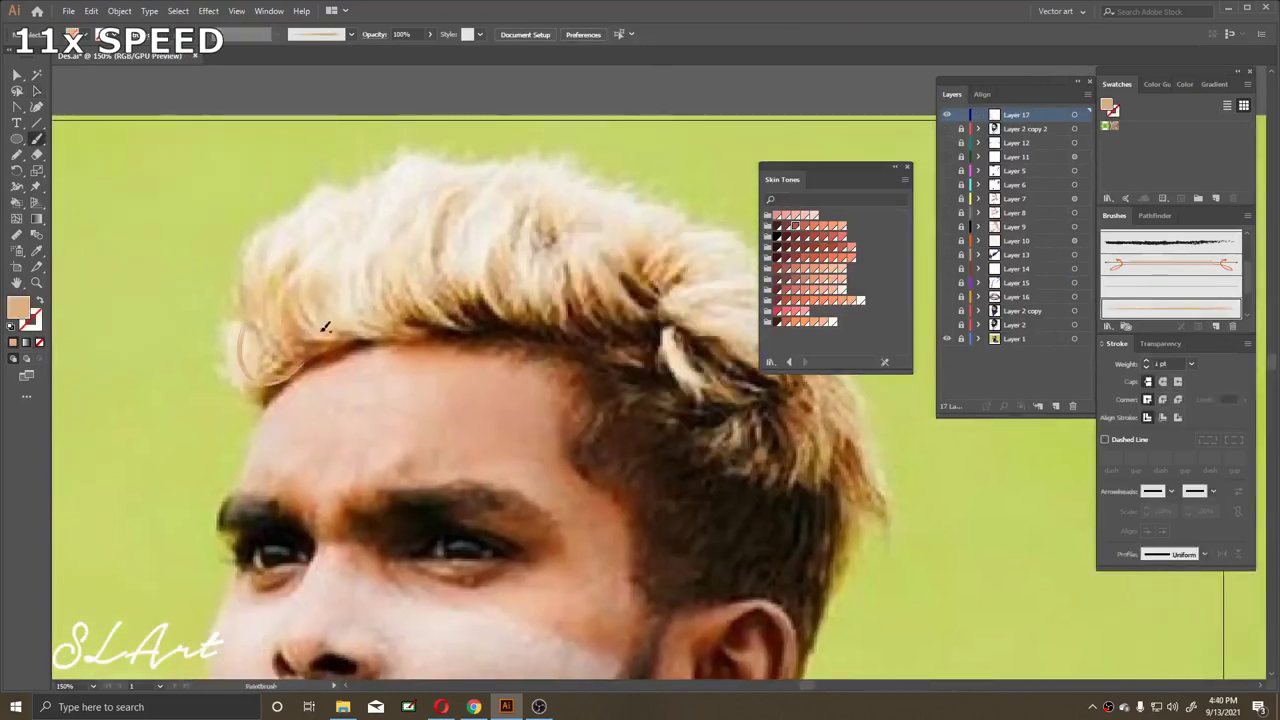
# Paint another strand at the left hairline, set a tan fill, and draw a circle above the artboard
pyautogui.moveTo(225, 340); pyautogui.dragTo(278, 368)
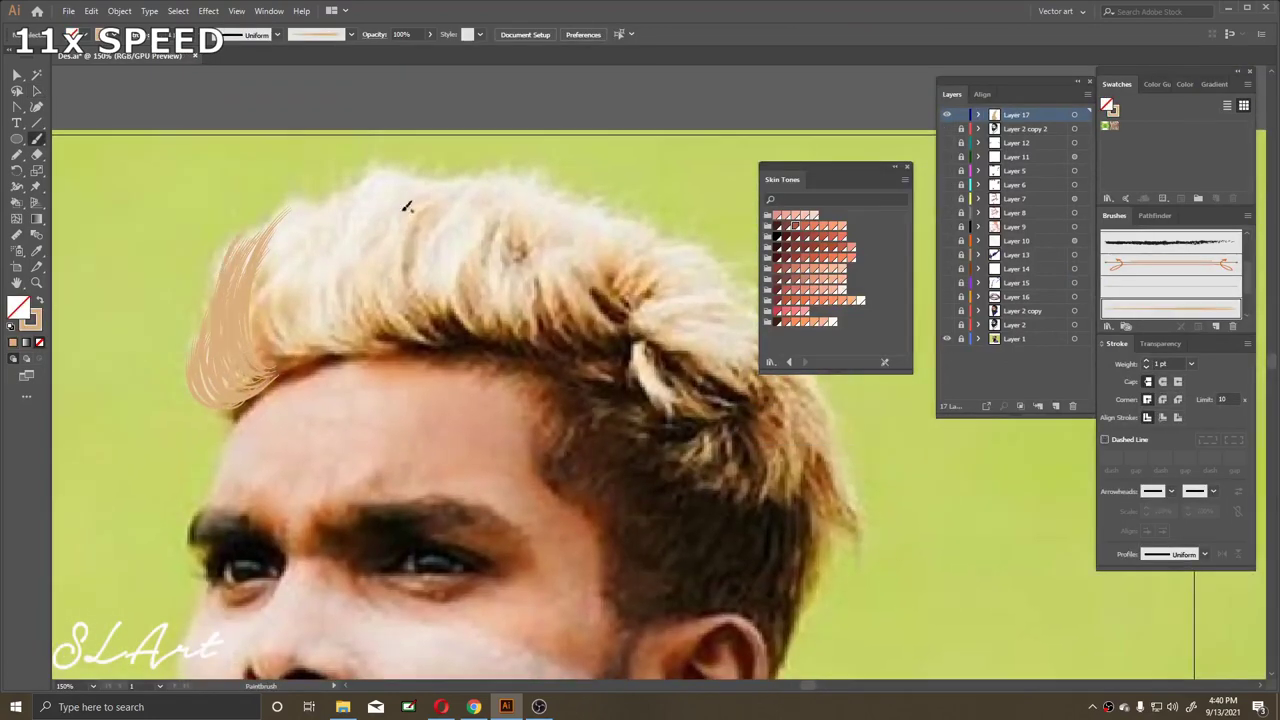
pyautogui.scroll(-5, 405, 207)
pyautogui.scroll(3, 370, 282)
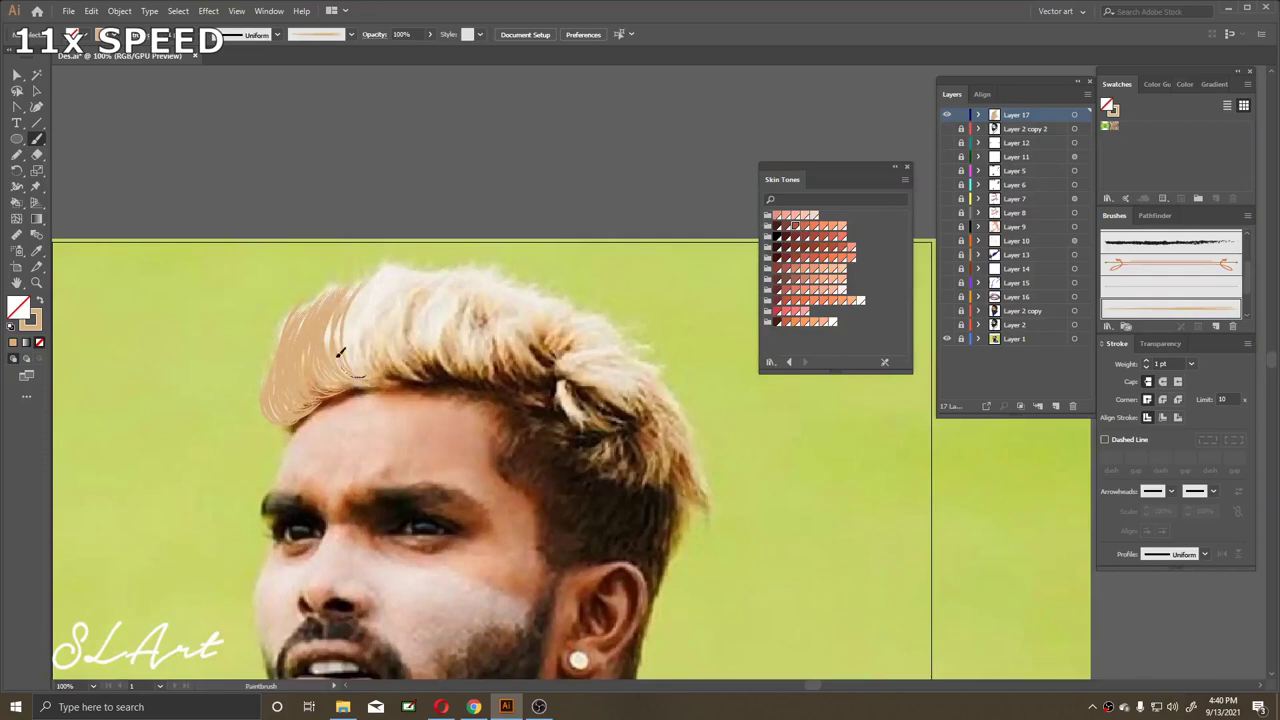
pyautogui.scroll(-1, 398, 284)
pyautogui.doubleClick(30, 318)
pyautogui.click(1091, 146)
pyautogui.press('l')
pyautogui.moveTo(189, 95); pyautogui.dragTo(263, 168)
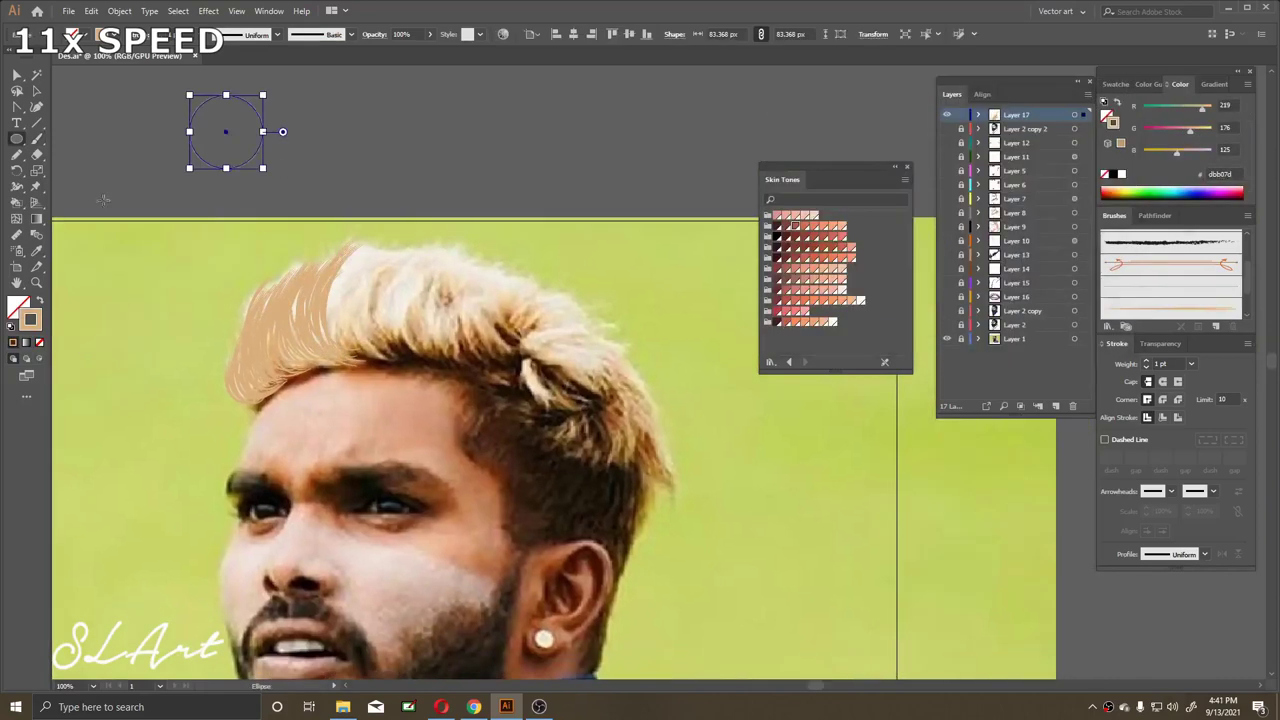
# Paint a light strand with the Paintbrush along the hair's edge
pyautogui.press('b')
pyautogui.scroll(2, 379, 322)
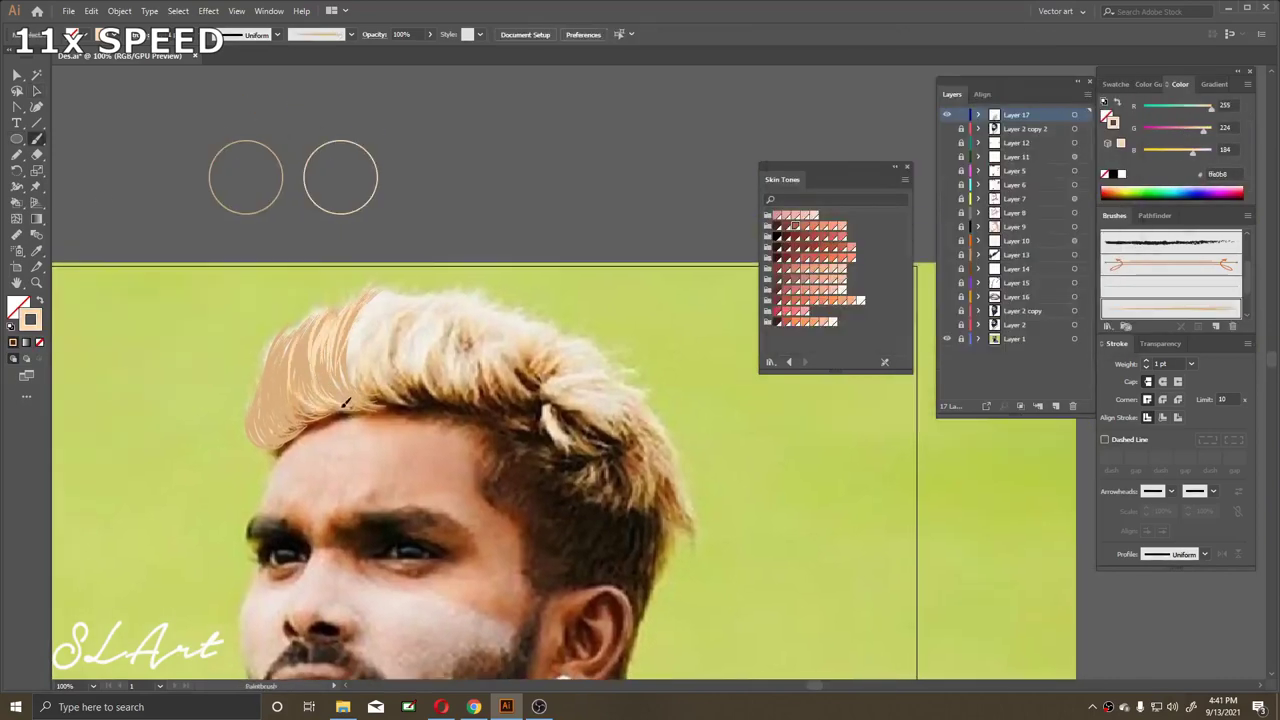
pyautogui.scroll(-2, 345, 402)
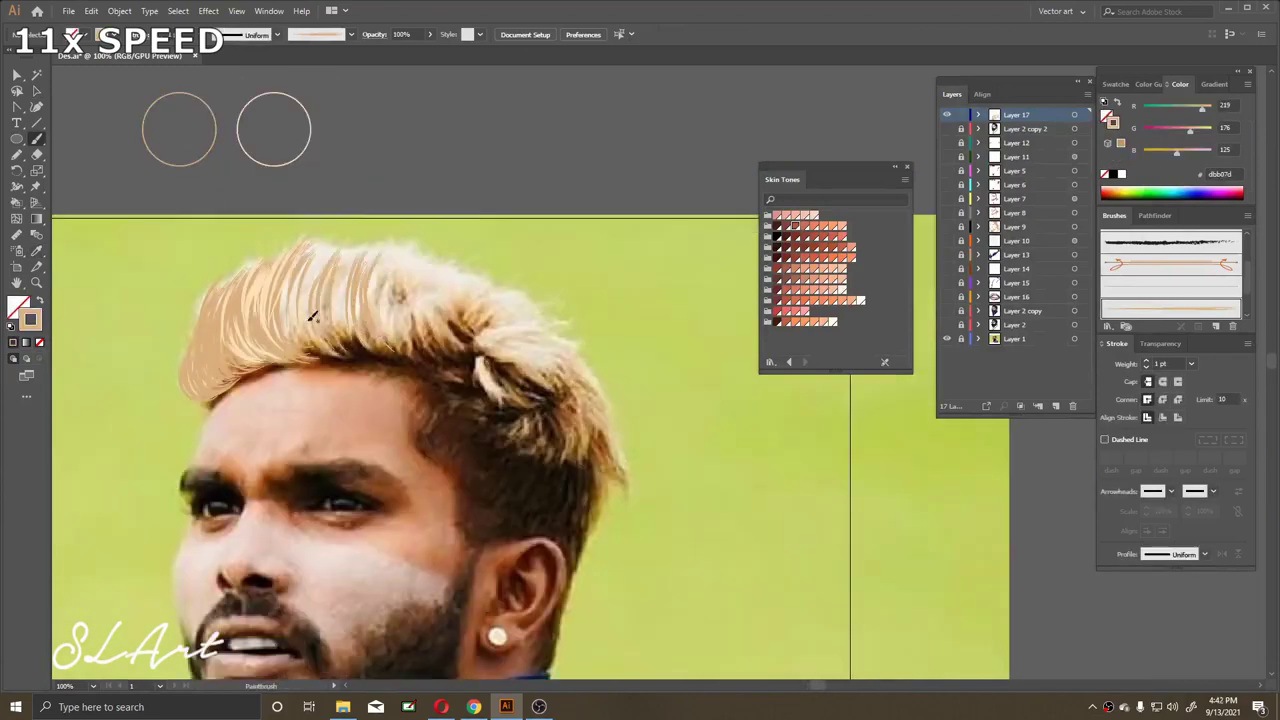
pyautogui.hscroll(2, 345, 275)
pyautogui.scroll(-2, 350, 290)
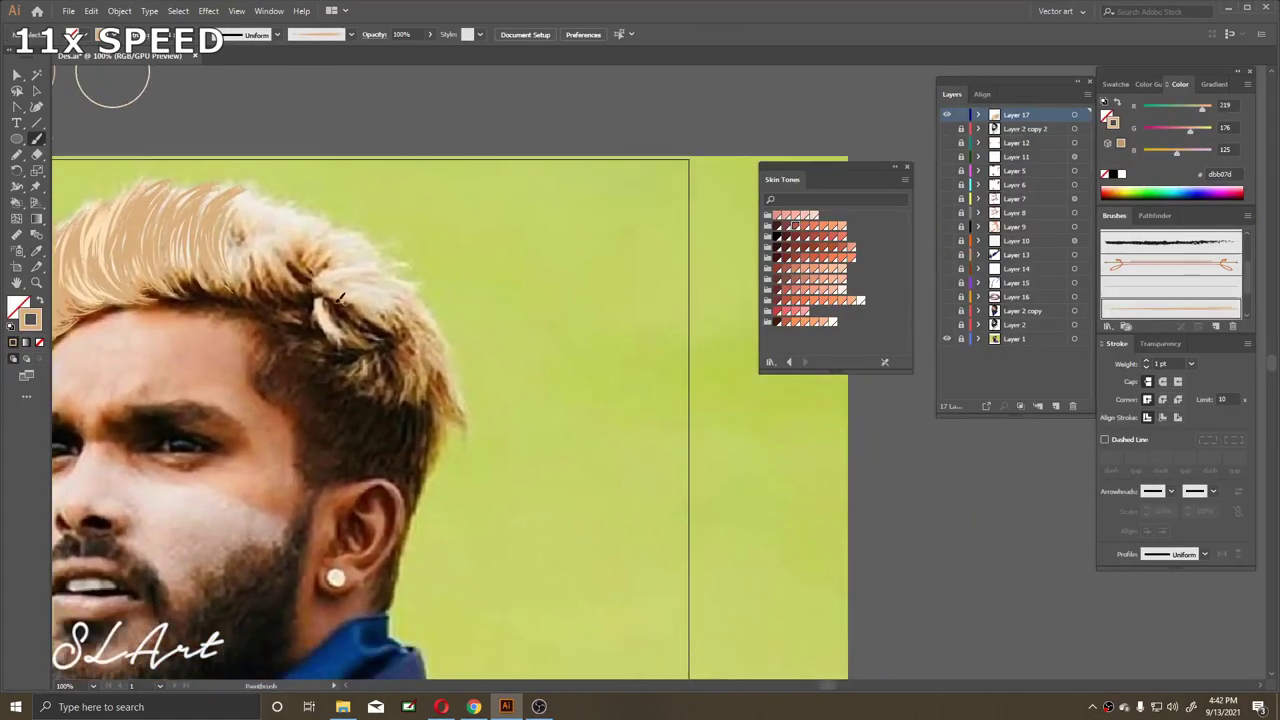
pyautogui.scroll(-1, 433, 320)
pyautogui.moveTo(415, 300); pyautogui.dragTo(447, 423)
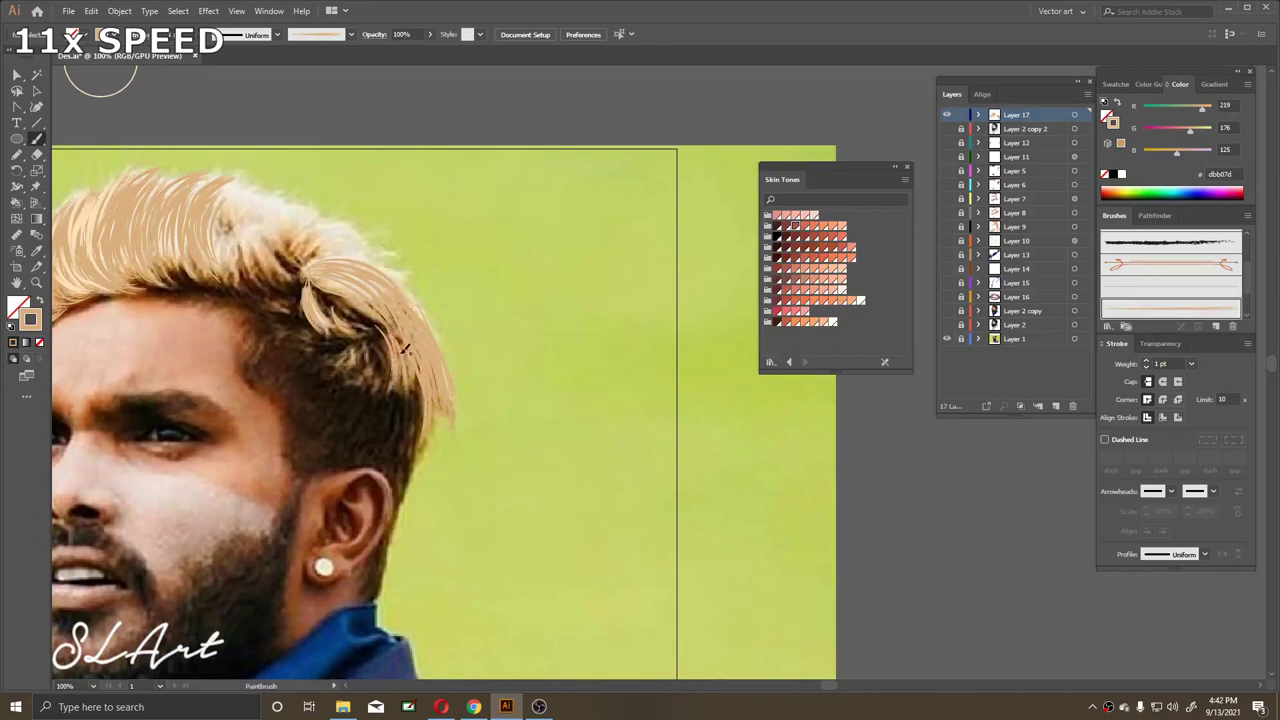
pyautogui.hscroll(-3, 405, 348)
pyautogui.scroll(2, 405, 348)
pyautogui.scroll(2, 363, 365)
pyautogui.hscroll(-3, 377, 291)
pyautogui.scroll(-2, 377, 291)
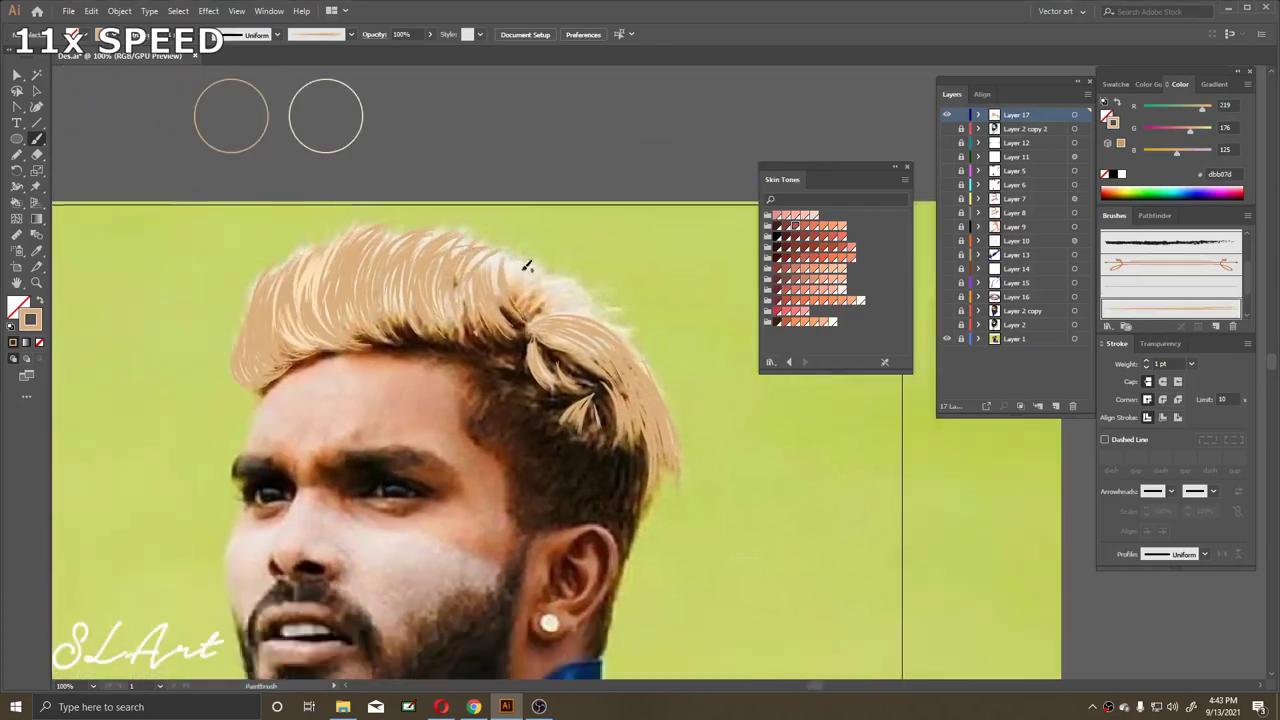
pyautogui.hscroll(3, 512, 322)
pyautogui.hscroll(-2, 465, 303)
pyautogui.scroll(-1, 465, 303)
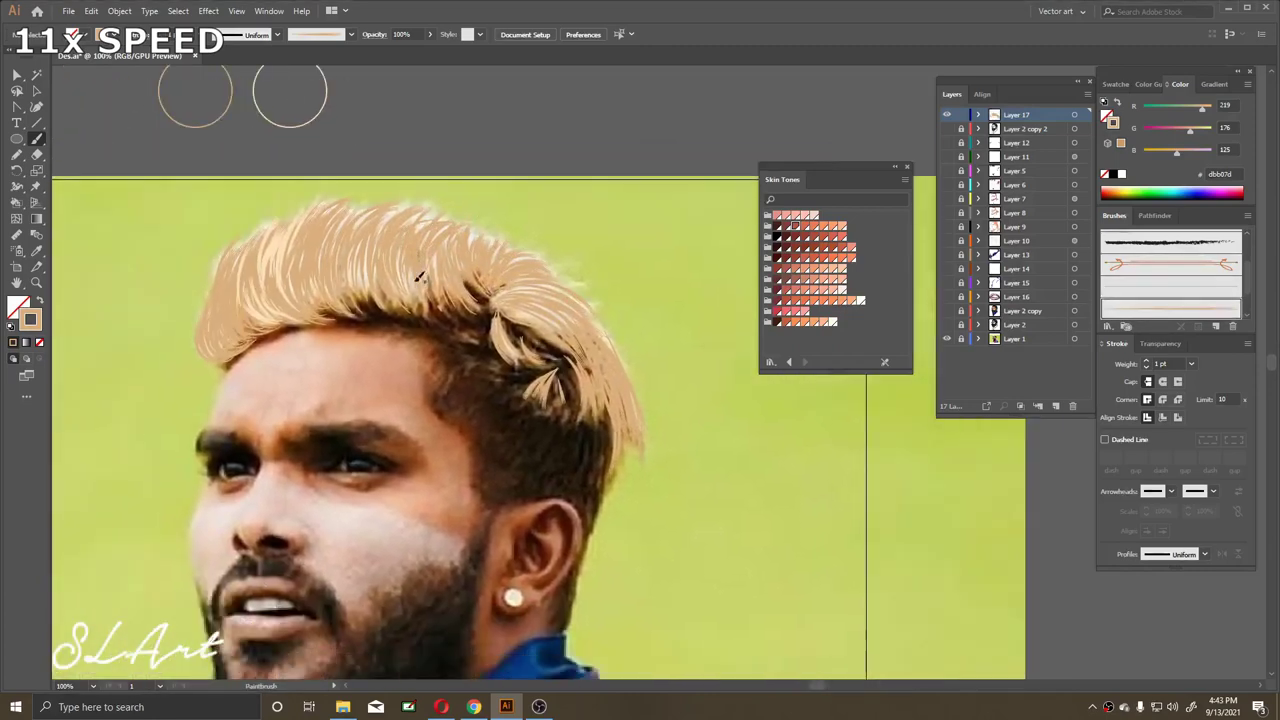
pyautogui.hscroll(-1, 420, 337)
pyautogui.scroll(2, 420, 337)
pyautogui.hscroll(1, 363, 343)
pyautogui.scroll(-3, 447, 281)
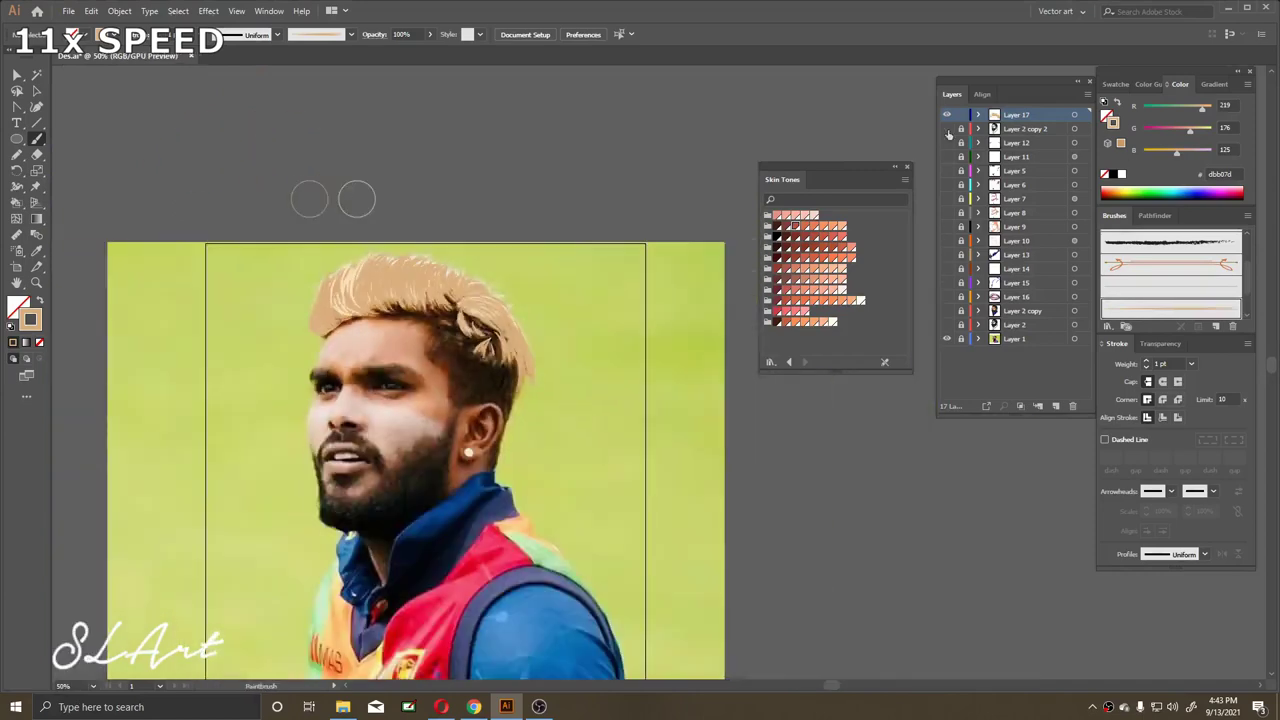
pyautogui.scroll(5, 451, 297)
# Sample the light peach colour with the Eyedropper and paint more pale strands over the hair
pyautogui.press('i')
pyautogui.click(297, 138)
pyautogui.press('b')
pyautogui.scroll(-2, 390, 305)
pyautogui.hscroll(1, 390, 305)
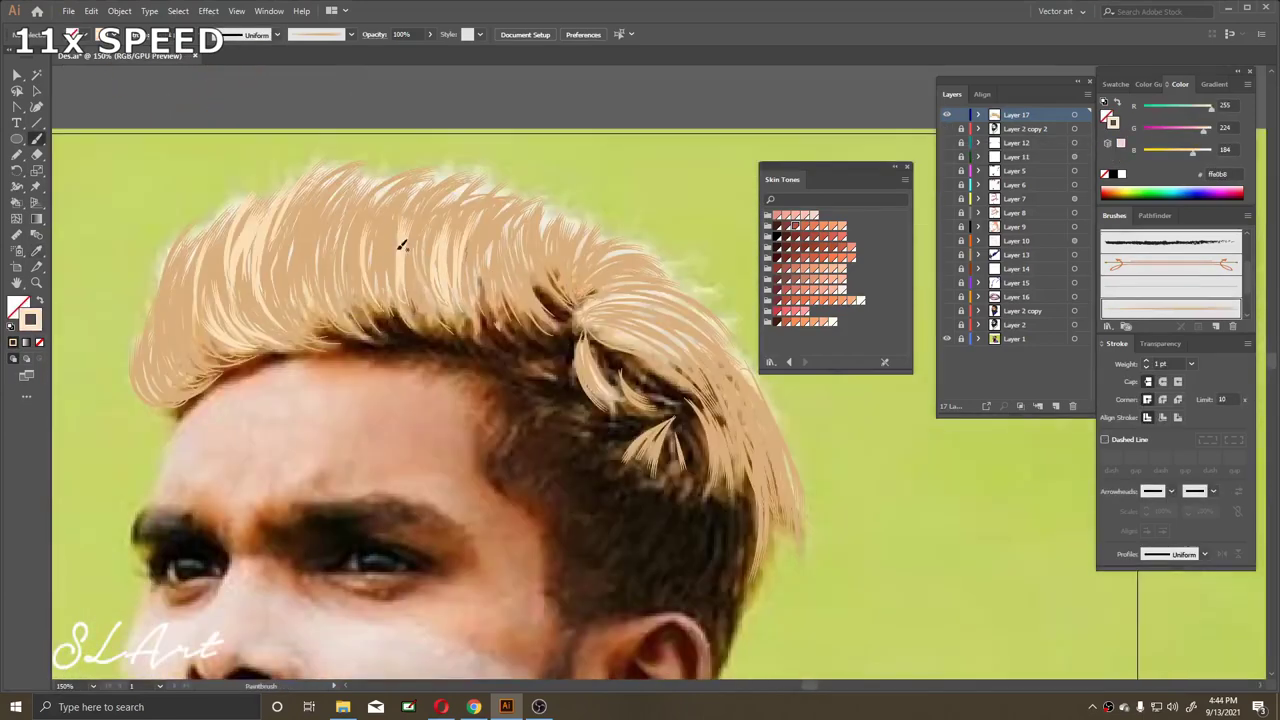
pyautogui.hscroll(-2, 530, 260)
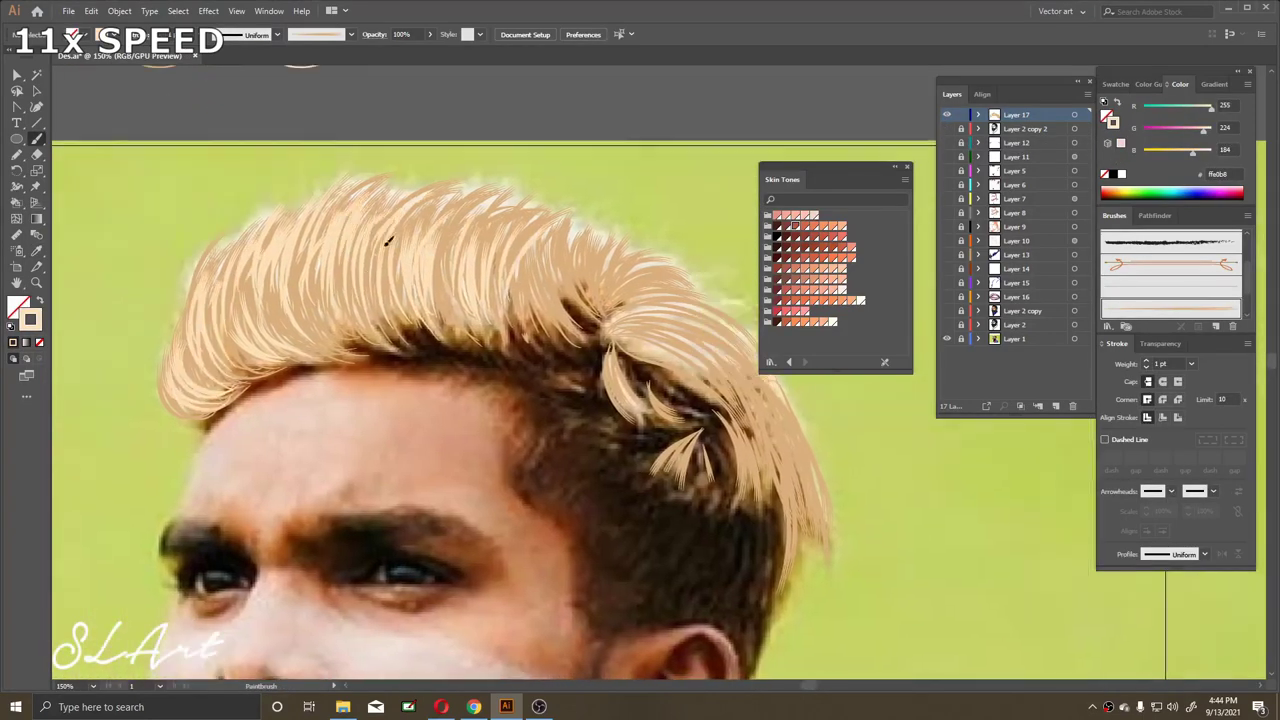
pyautogui.hscroll(4, 481, 311)
pyautogui.scroll(-2, 415, 275)
pyautogui.hscroll(6, 415, 275)
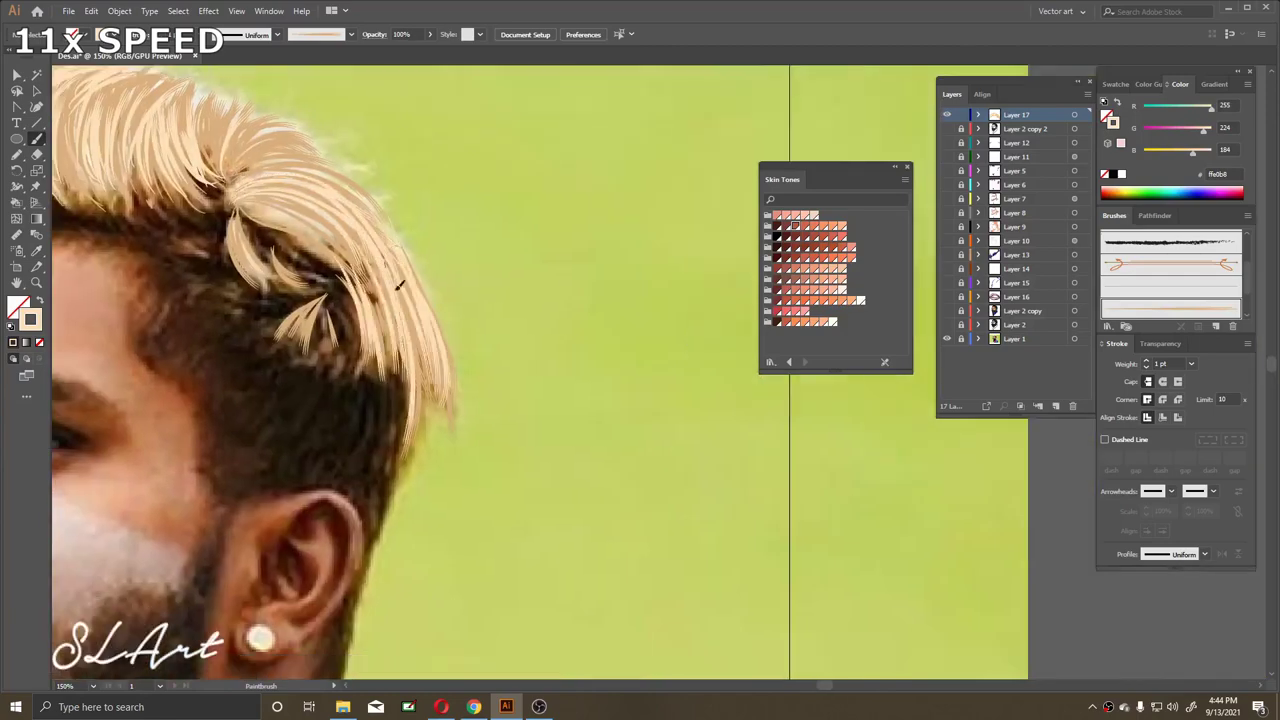
pyautogui.scroll(-2, 407, 420)
pyautogui.scroll(-3, 650, 346)
pyautogui.scroll(-2, 650, 346)
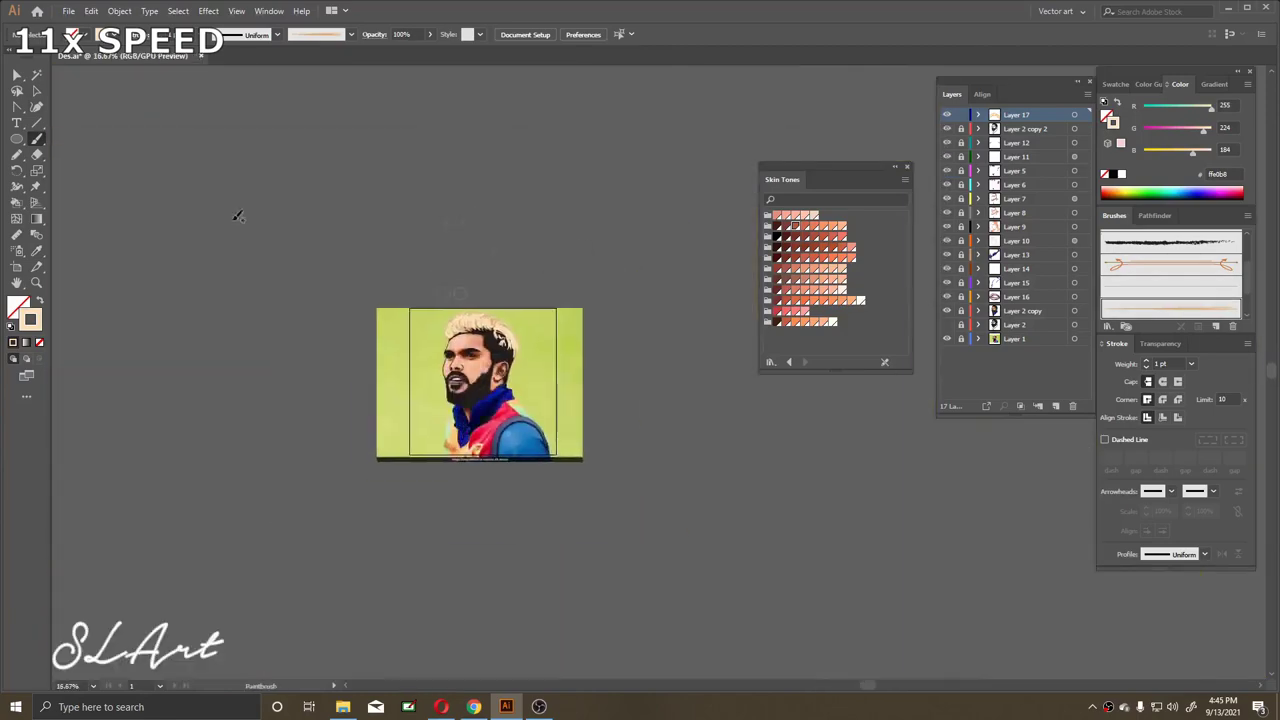
pyautogui.scroll(2, 650, 346)
pyautogui.scroll(2, 557, 306)
pyautogui.scroll(1, 396, 262)
pyautogui.hscroll(-1, 396, 262)
pyautogui.scroll(1, 310, 312)
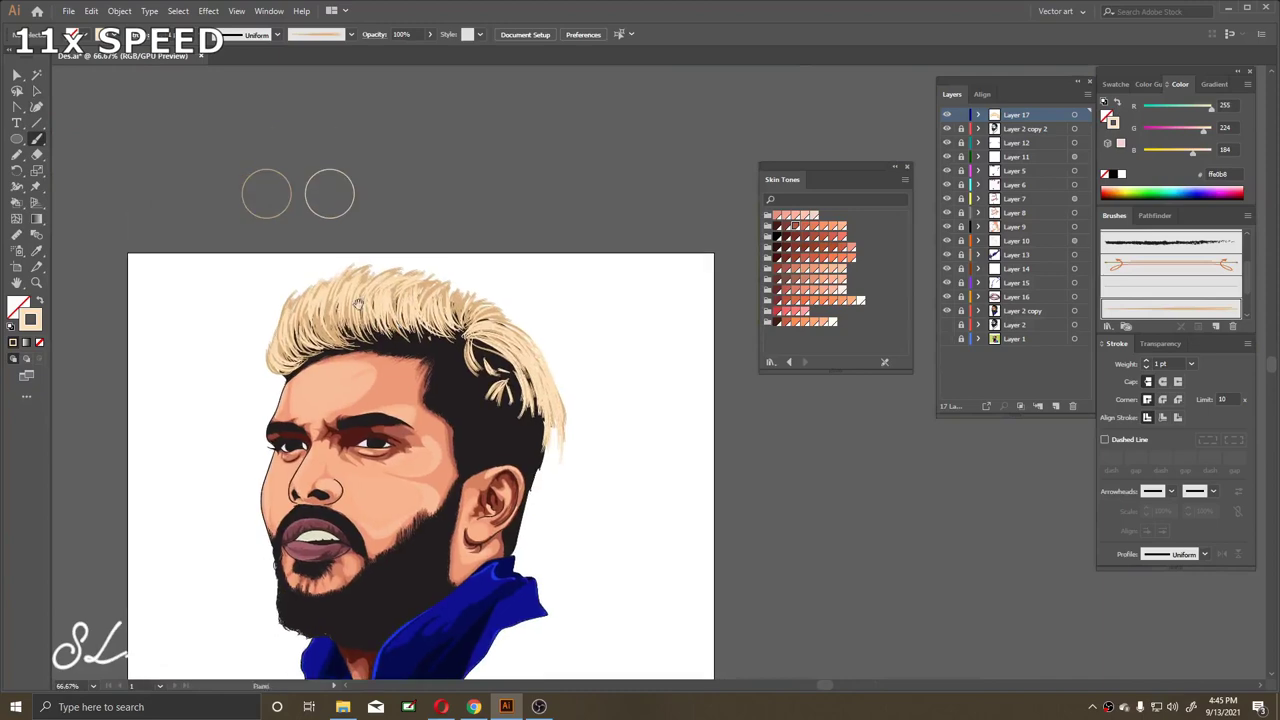
pyautogui.hscroll(1, 379, 258)
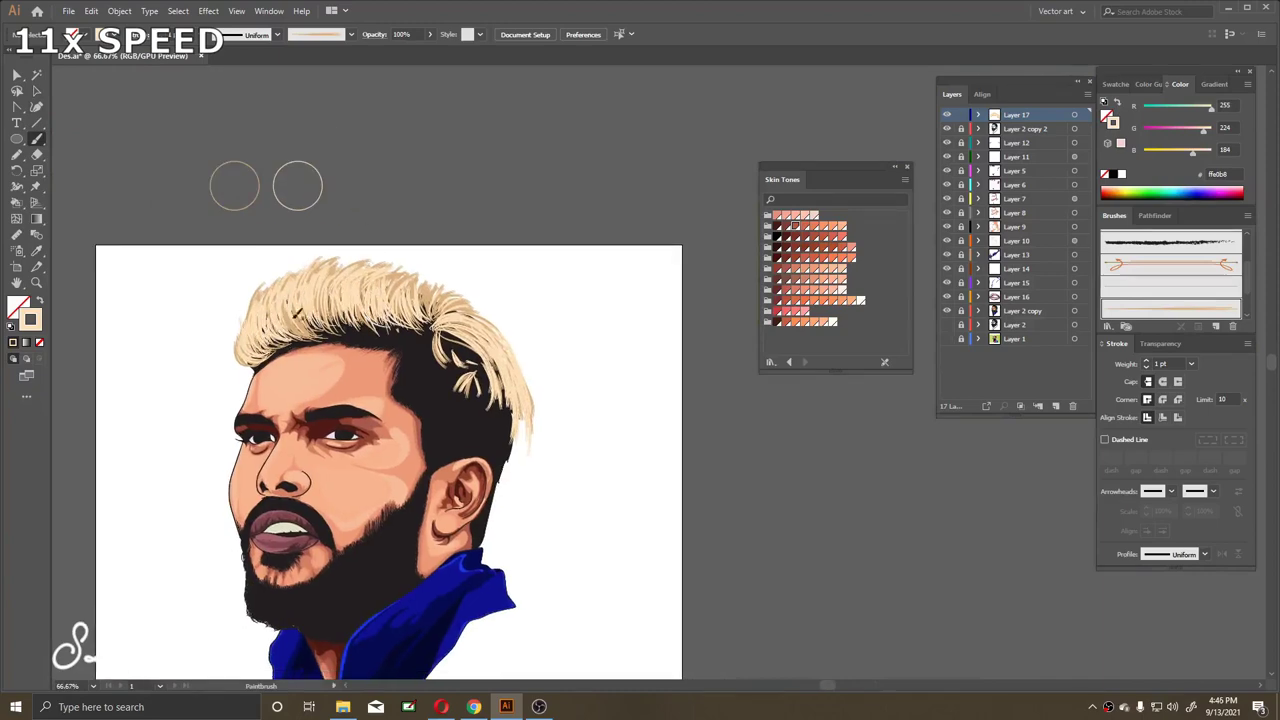
pyautogui.scroll(-1, 295, 316)
pyautogui.scroll(-3, 446, 183)
pyautogui.scroll(2, 400, 400)
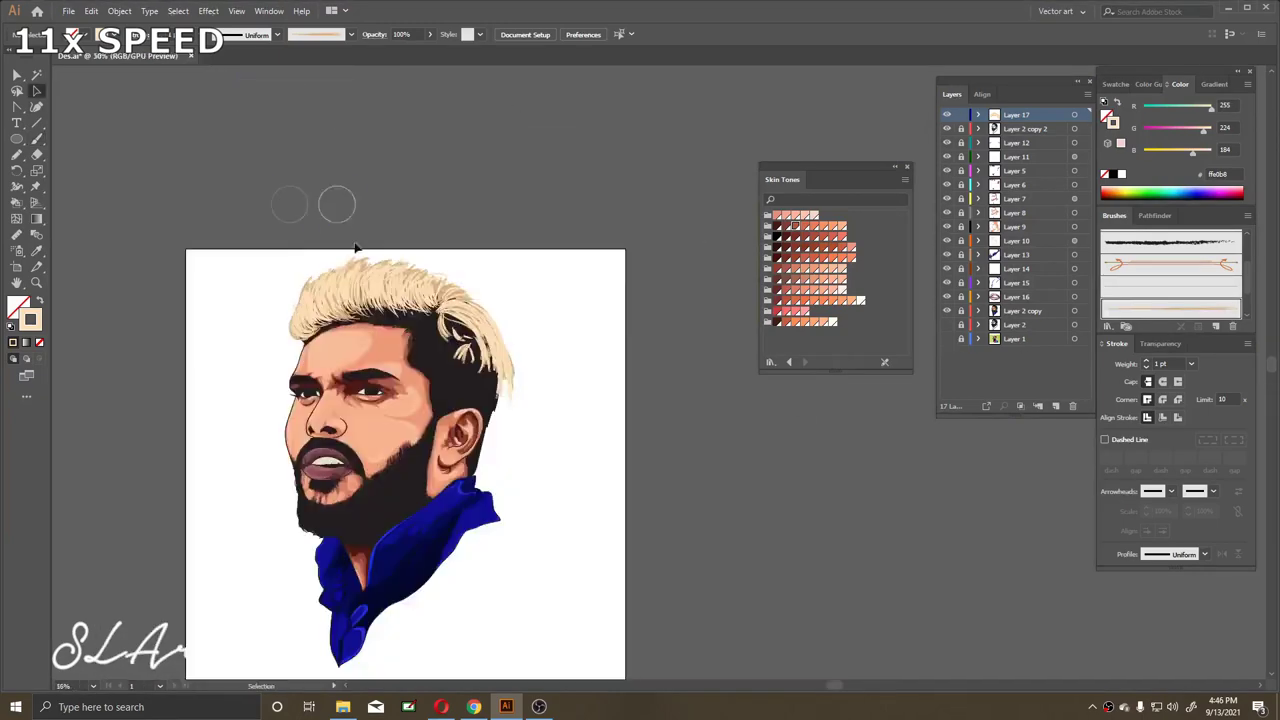
pyautogui.scroll(-1, 511, 380)
# Hide all layers except the reference photo, then show the artwork layers again
pyautogui.keyDown('alt'); pyautogui.click(947, 338); pyautogui.keyUp('alt')
pyautogui.keyDown('alt'); pyautogui.click(948, 121); pyautogui.keyUp('alt')
pyautogui.scroll(3, 300, 300)
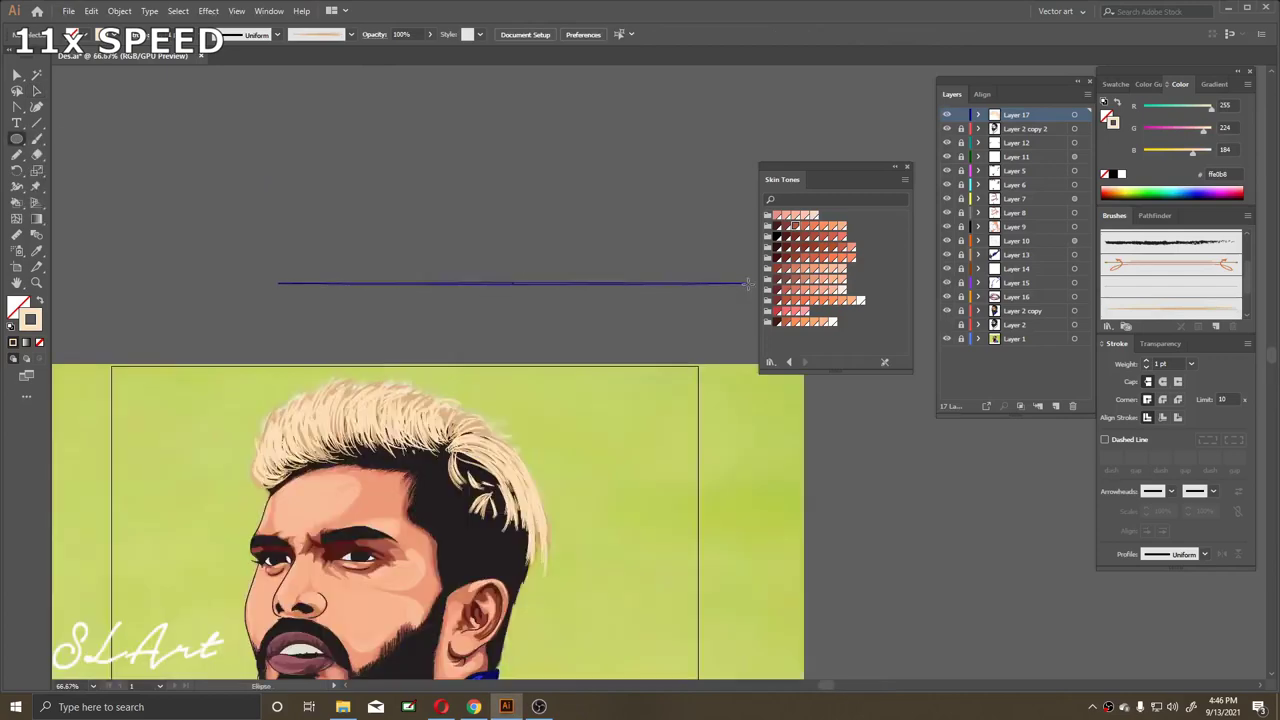
# Give the thin horizontal line a gradient stroke, expand it, and make it a new brush
pyautogui.scroll(-1, 300, 300)
pyautogui.hscroll(-2, 224, 296)
pyautogui.click(300, 323)
pyautogui.click(1214, 84)
pyautogui.click(1112, 112)
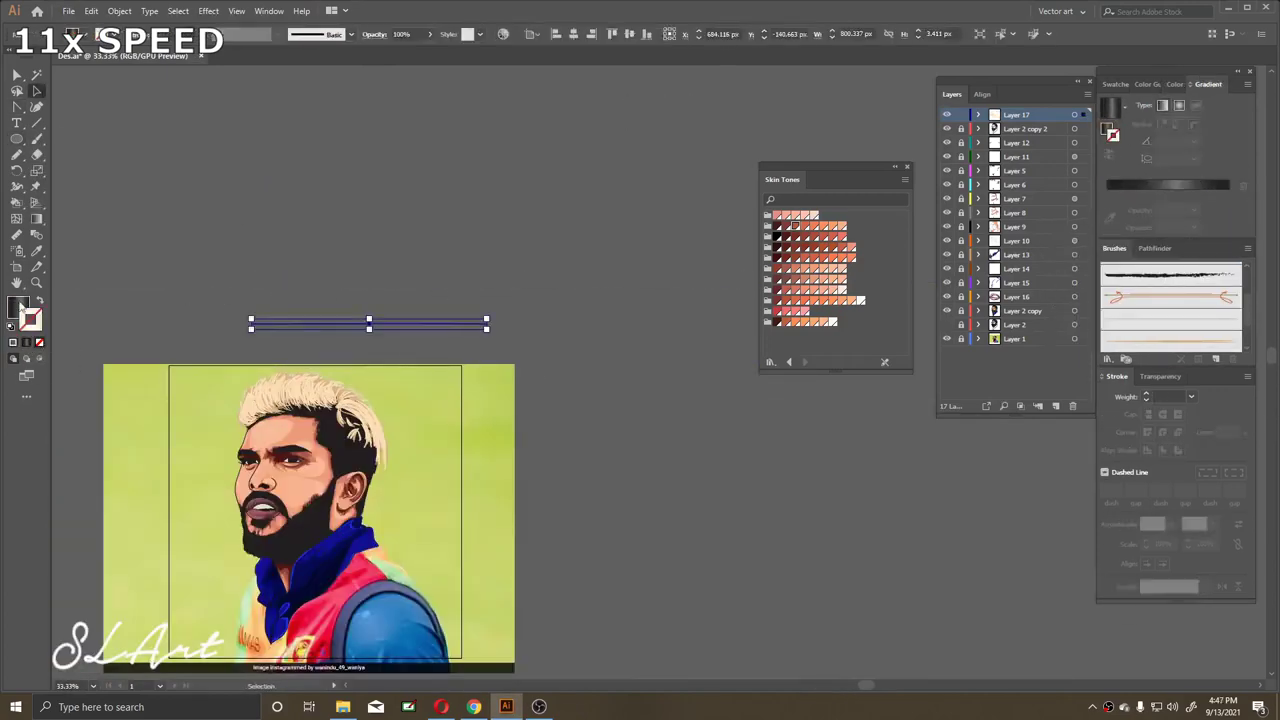
pyautogui.click(1215, 326)
pyautogui.press('Return')
# Paint fine strands in the dark hair and move down to the beard and blue collar
pyautogui.scroll(5, 300, 300)
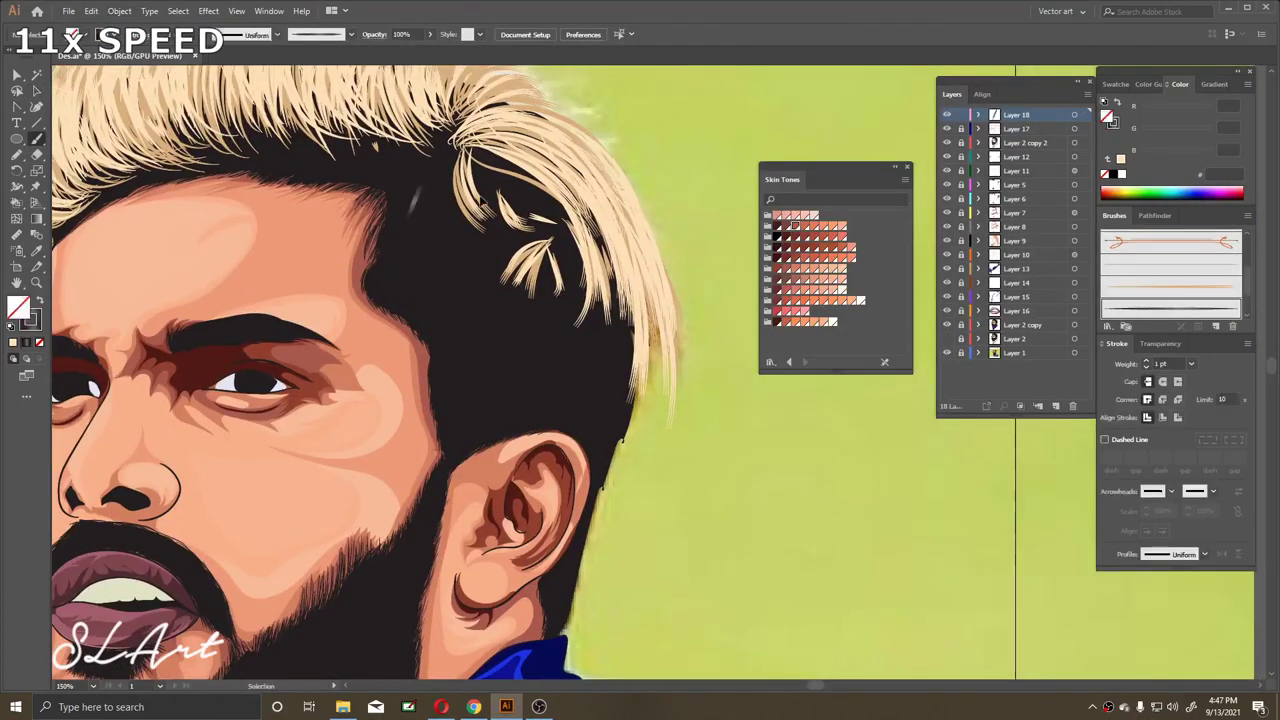
pyautogui.moveTo(672, 68); pyautogui.dragTo(640, 118)
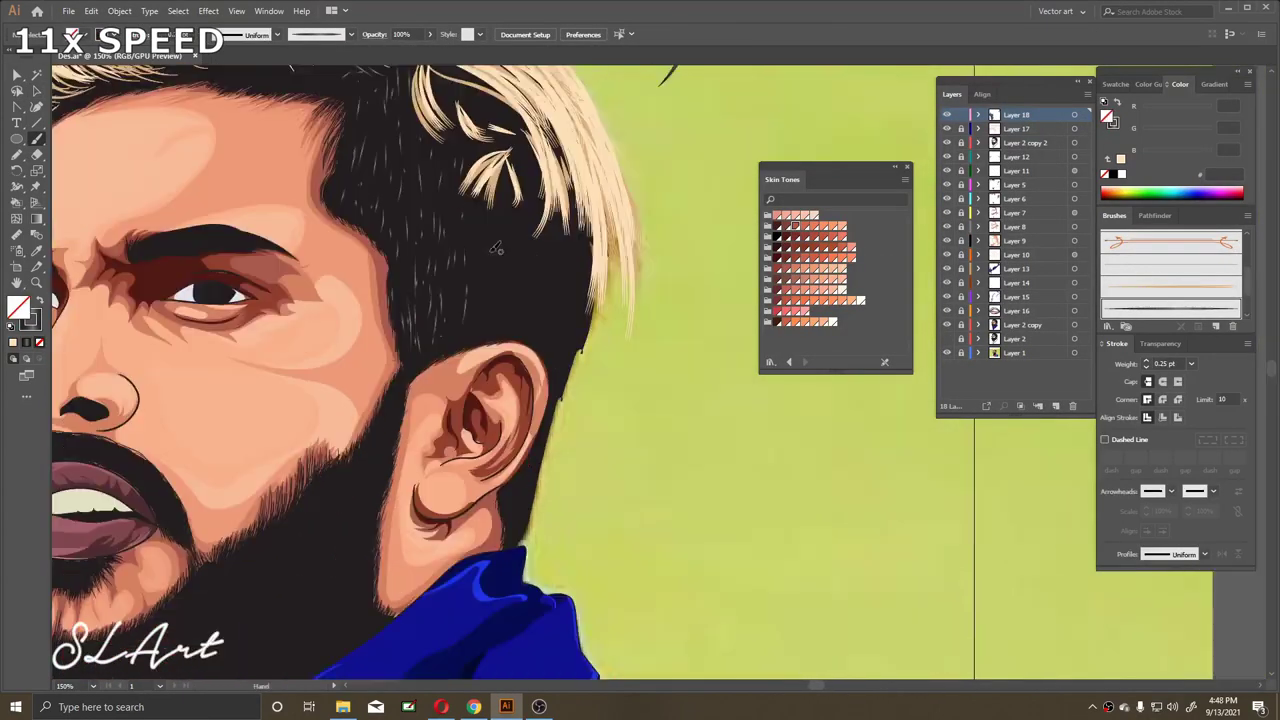
pyautogui.moveTo(559, 262); pyautogui.dragTo(539, 212)
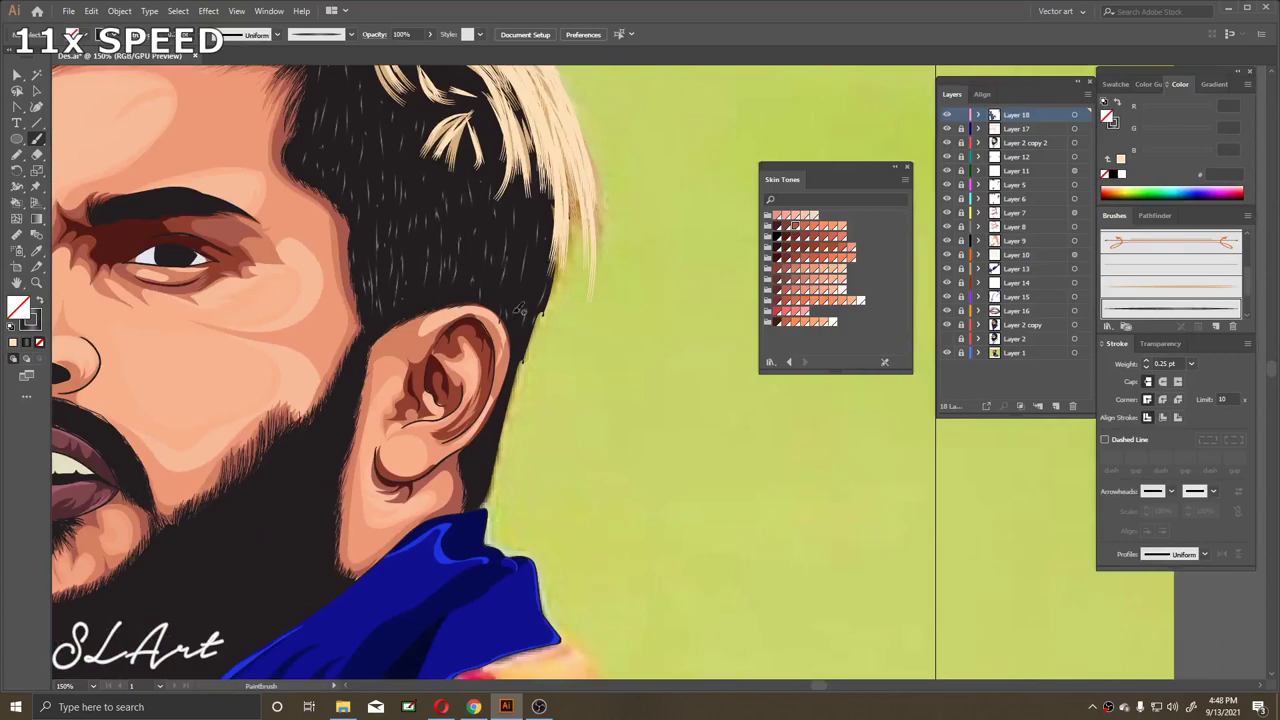
pyautogui.moveTo(520, 310); pyautogui.dragTo(358, 350)
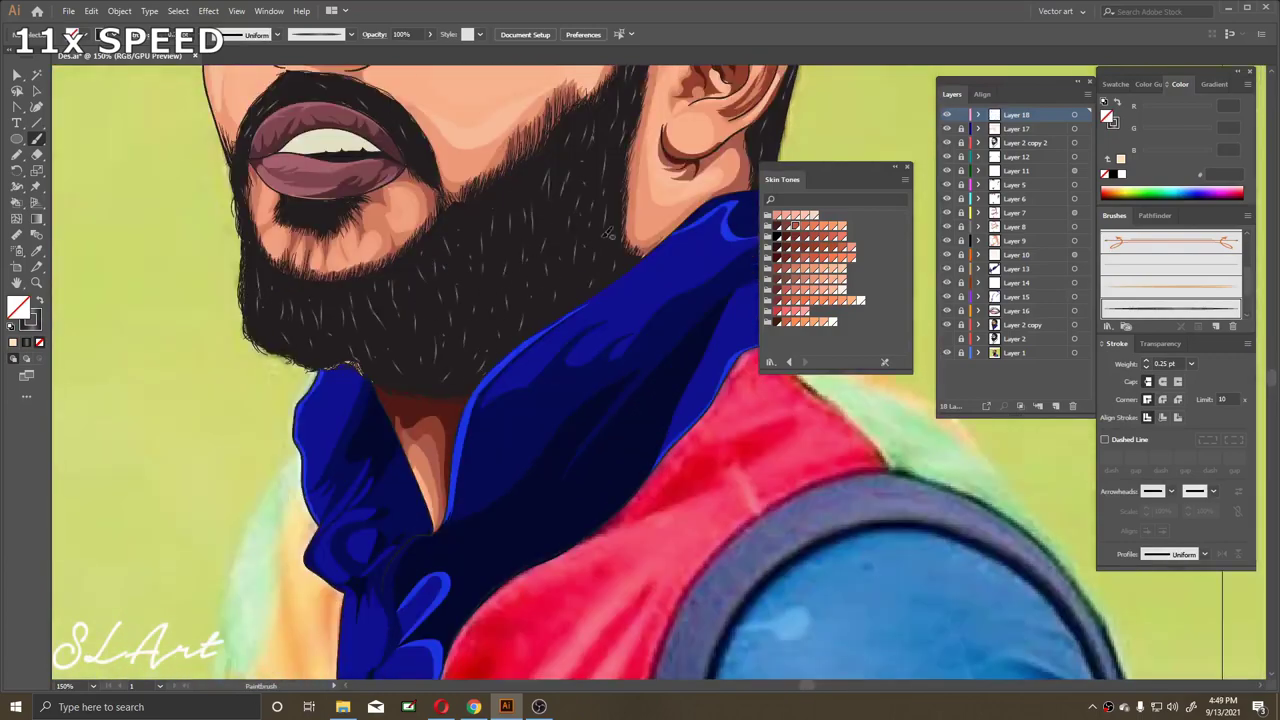
pyautogui.scroll(-5, 597, 180)
pyautogui.click(1075, 297)
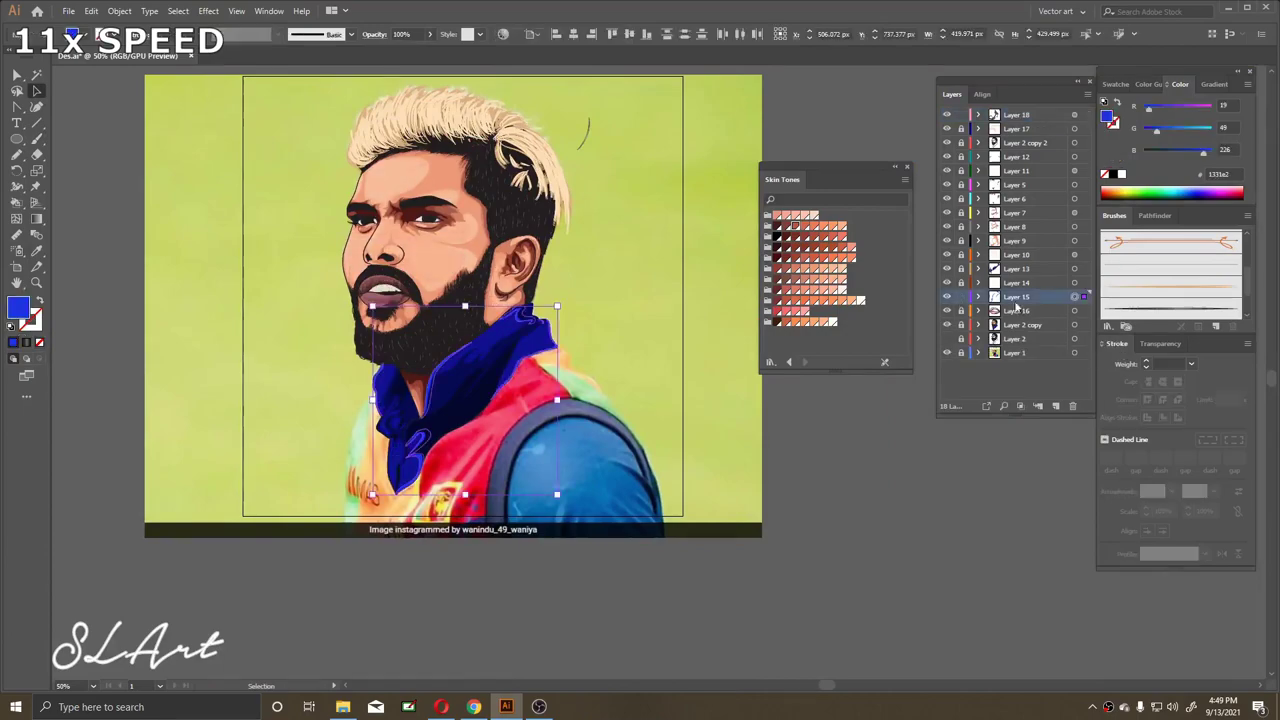
# Switch to the Pencil and bring the reference photo back into view over the eyes
pyautogui.scroll(5, 465, 330)
pyautogui.scroll(5, 470, 280)
pyautogui.press('n')
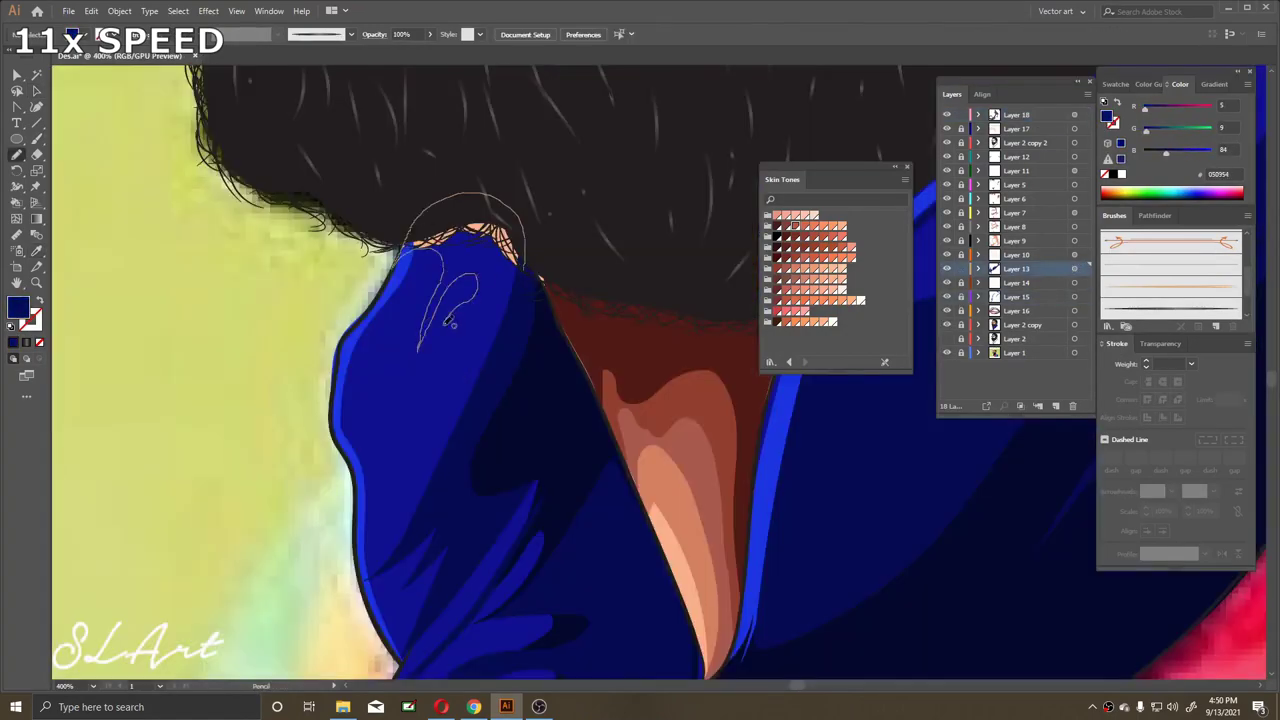
pyautogui.scroll(-10, 470, 300)
pyautogui.scroll(-3, 430, 280)
pyautogui.hotkey('ctrl', 'l')
pyautogui.click(947, 352)
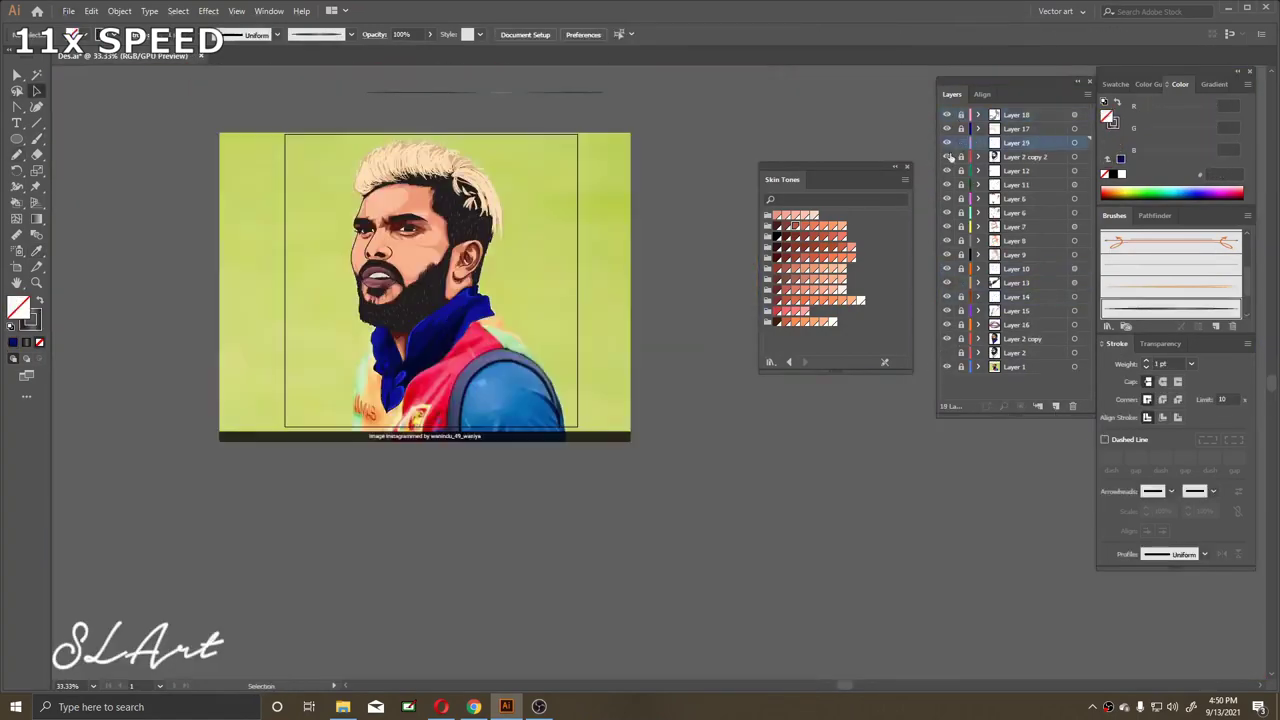
pyautogui.scroll(10, 400, 250)
# Draw light beige eye highlights with the Pencil, then hide the reference photo
pyautogui.doubleClick(18, 307)
pyautogui.click(1086, 146)
pyautogui.press('n')
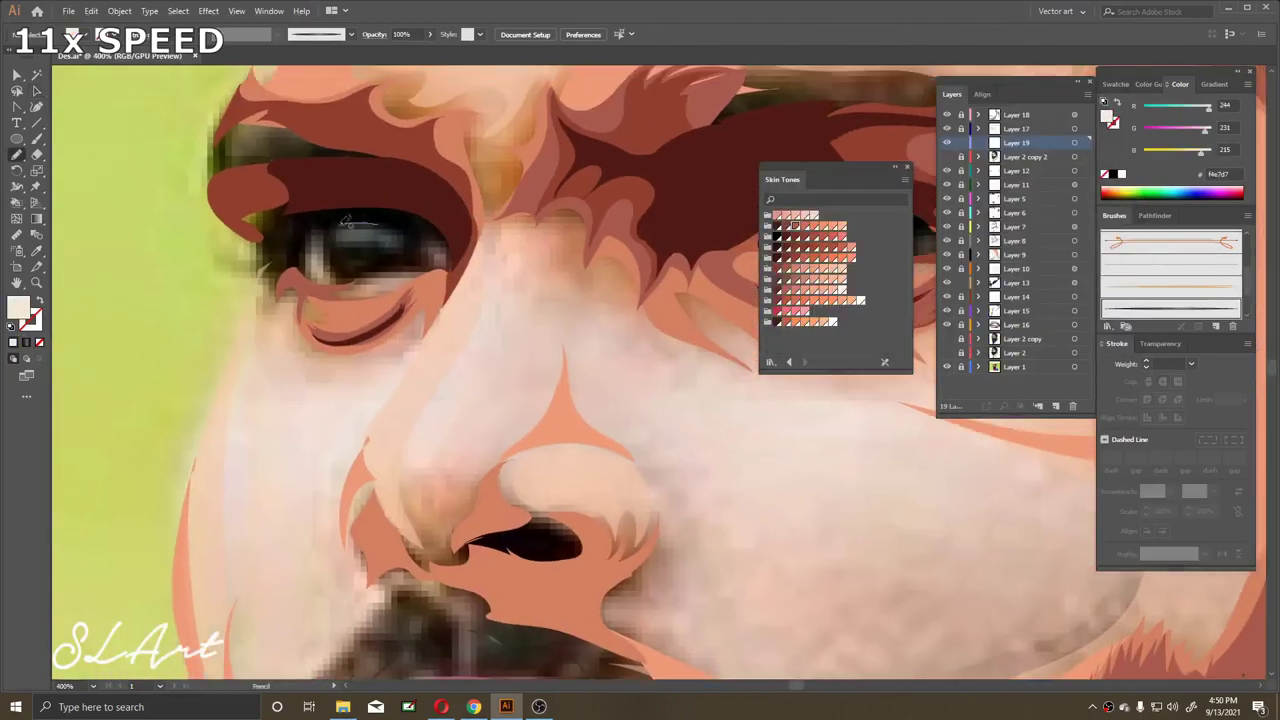
pyautogui.scroll(-5, 358, 219)
pyautogui.scroll(-4, 358, 219)
pyautogui.press('v')
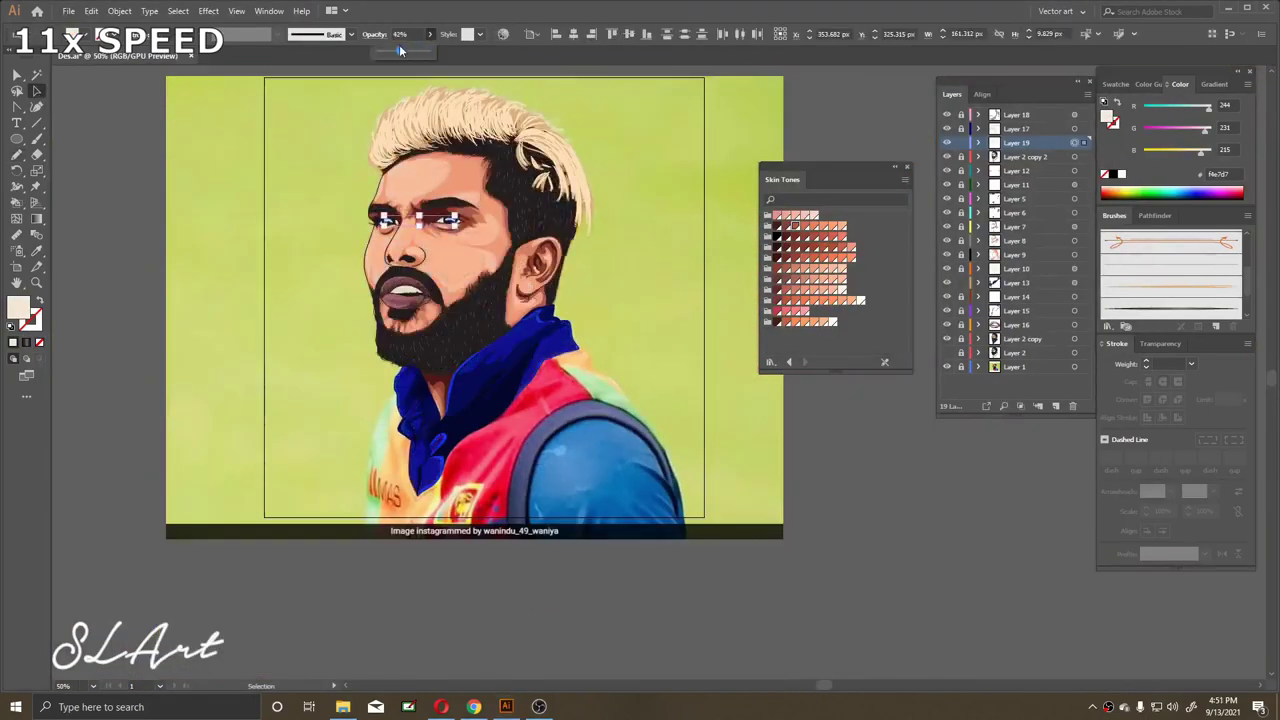
pyautogui.hotkey('ctrl', '3')
pyautogui.doubleClick(18, 307)
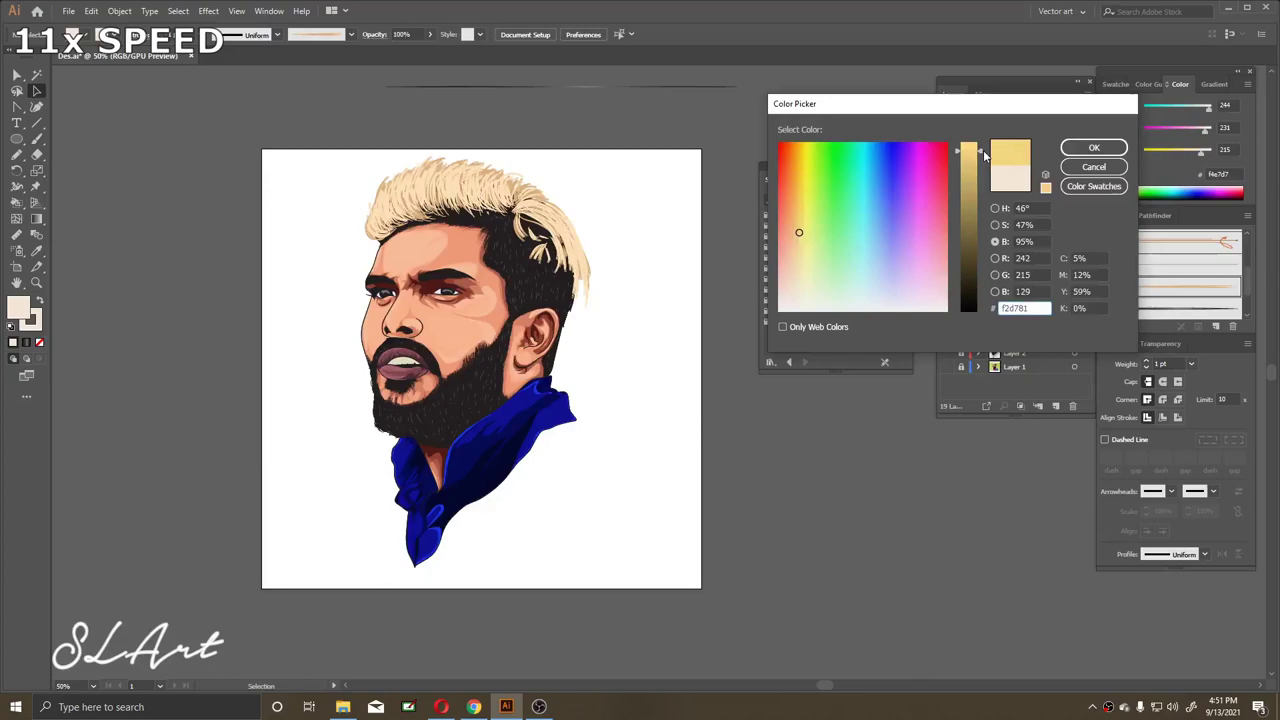
# On Layer 17, sample a darker tan and paint extra hair strands, then view the whole portrait
pyautogui.click(1088, 143)
pyautogui.scroll(4, 450, 250)
pyautogui.click(1016, 128)
pyautogui.press('i')
pyautogui.scroll(2, 245, 305)
pyautogui.press('b')
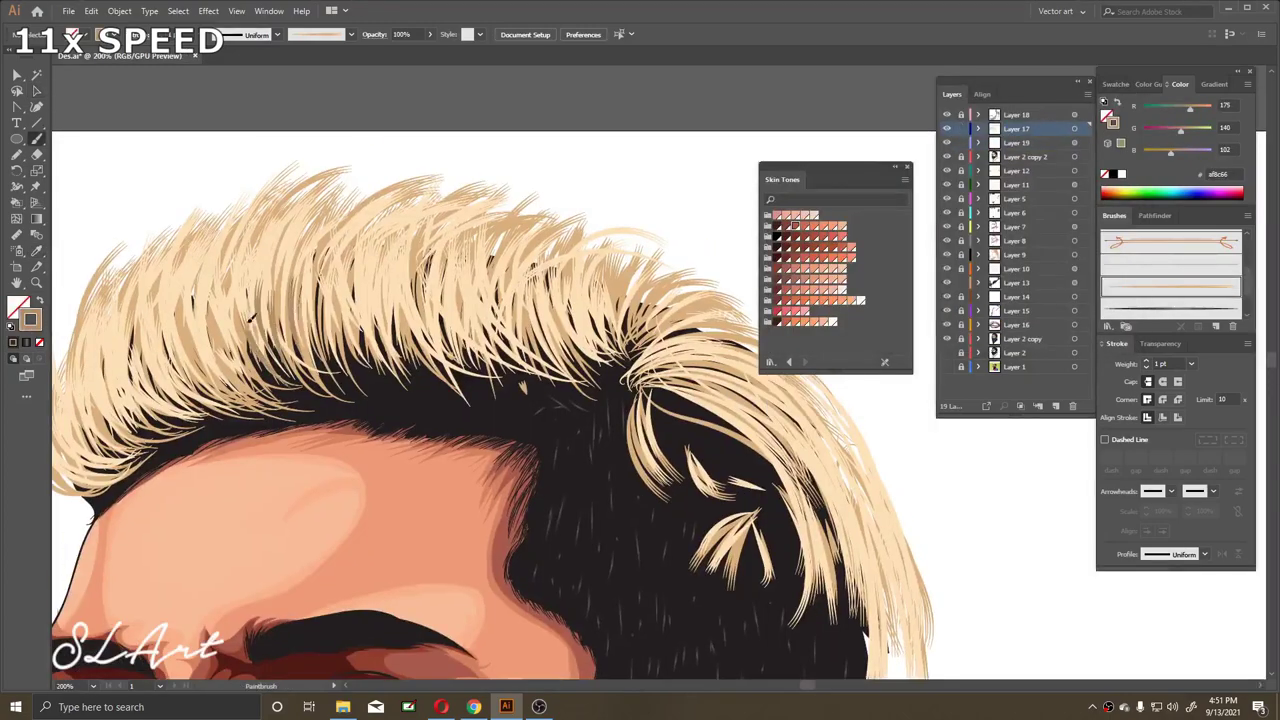
pyautogui.scroll(-2, 490, 400)
pyautogui.hscroll(-5, 490, 400)
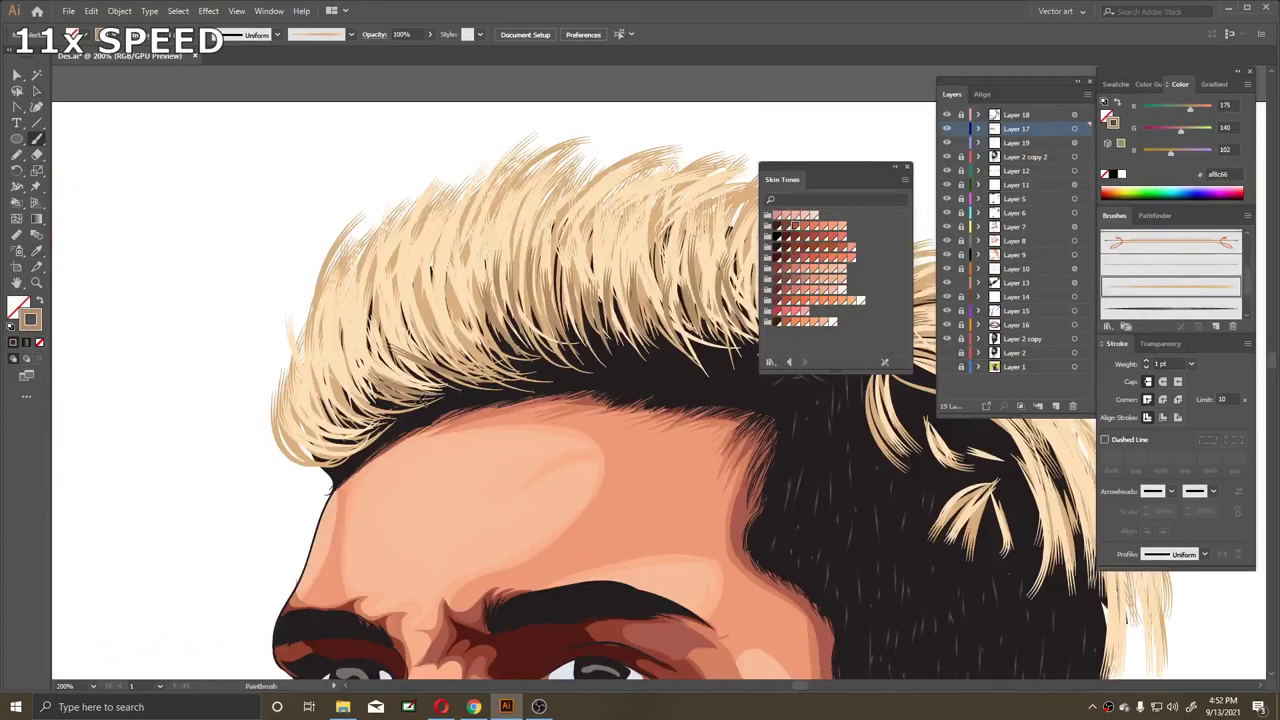
pyautogui.hotkey('ctrl', '1')
pyautogui.scroll(-5, 671, 314)
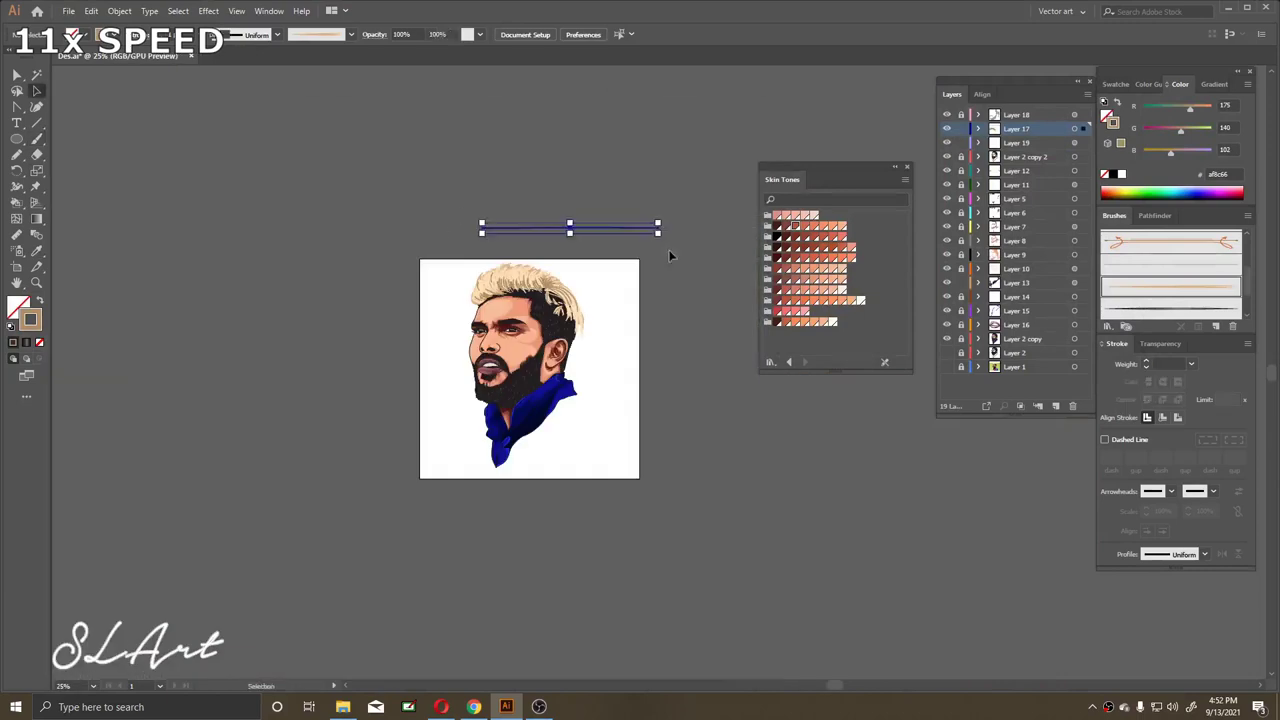
pyautogui.scroll(3, 643, 366)
# On a new layer, draw a rectangle with a Textiles-library yellow fill, sized to the artboard
pyautogui.hotkey('ctrl', 'l')
pyautogui.press('m')
pyautogui.scroll(-3, 376, 198)
pyautogui.click(1117, 84)
pyautogui.click(1248, 84)
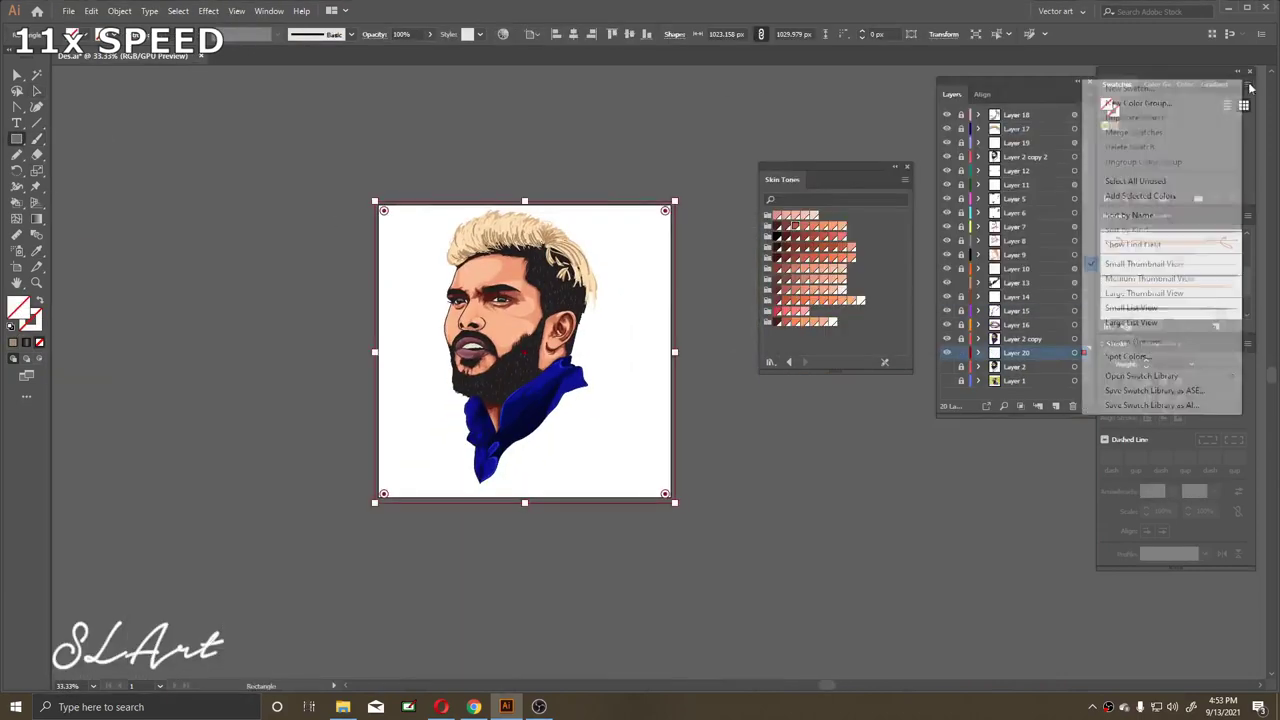
pyautogui.click(1000, 311)
pyautogui.click(823, 289)
pyautogui.scroll(2, 111, 199)
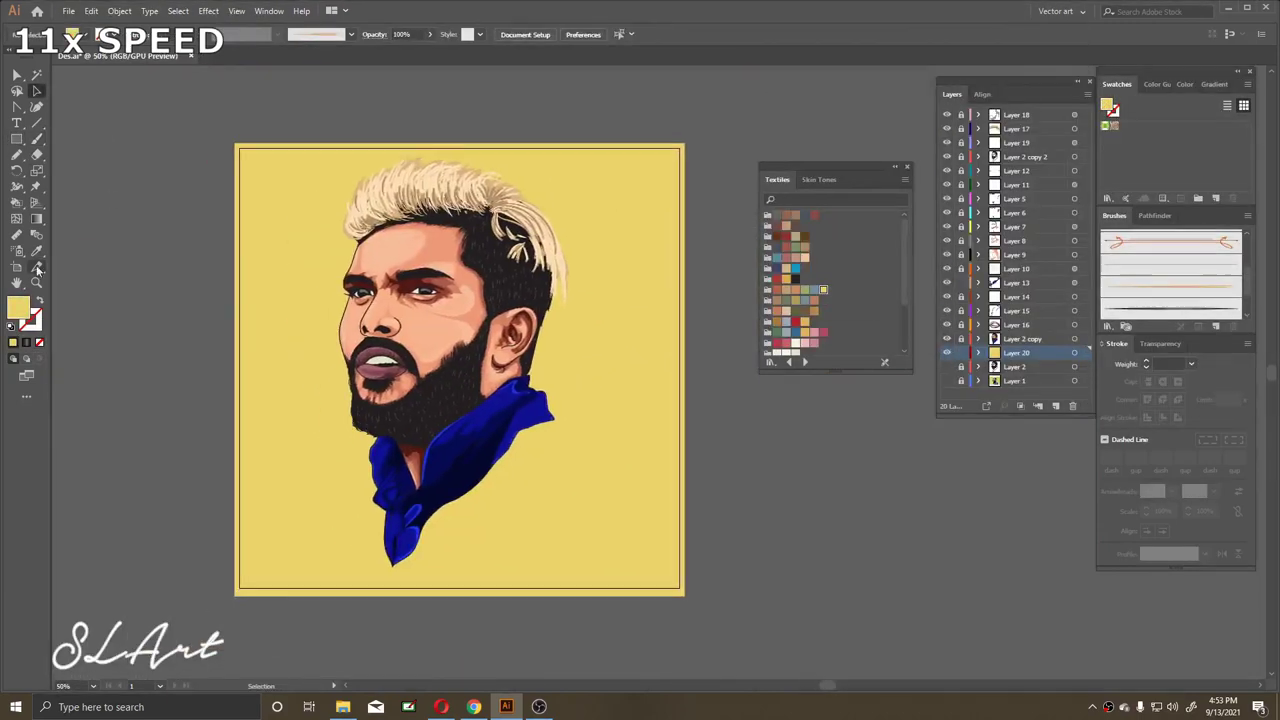
pyautogui.moveTo(234, 137); pyautogui.dragTo(223, 131)
pyautogui.scroll(-2, 548, 301)
pyautogui.hotkey('ctrl', 'shift', 'a')
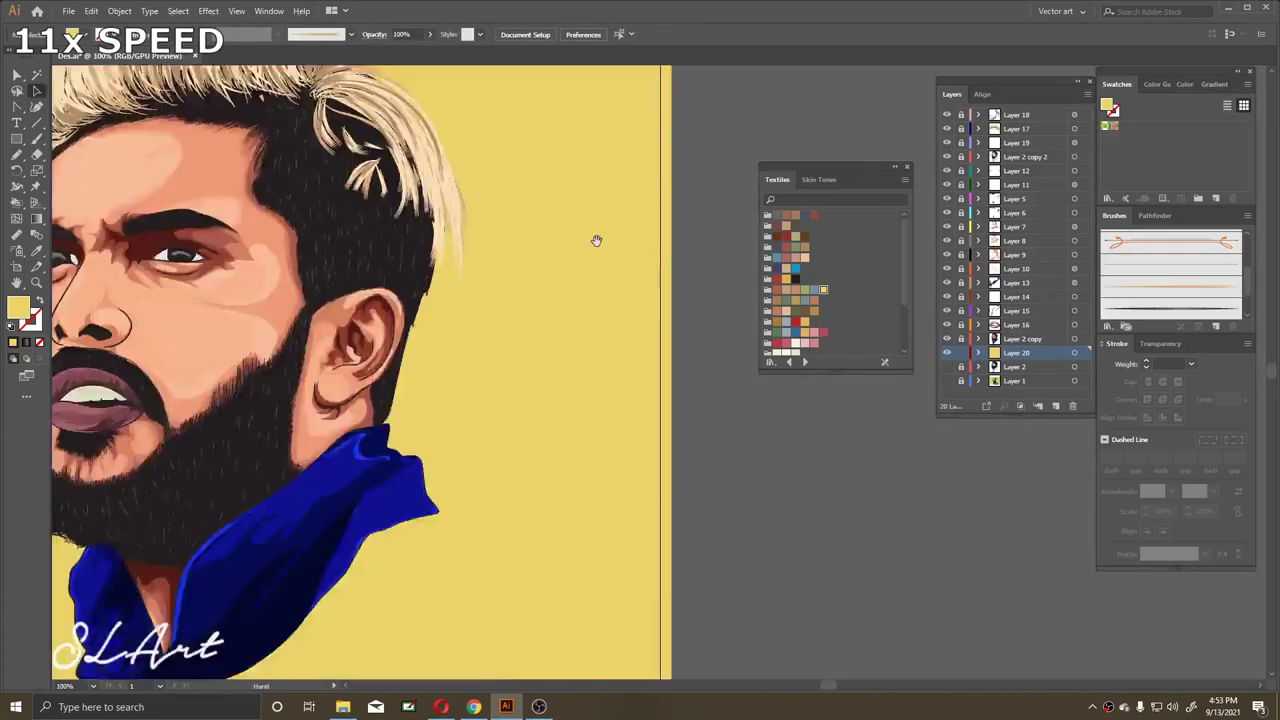